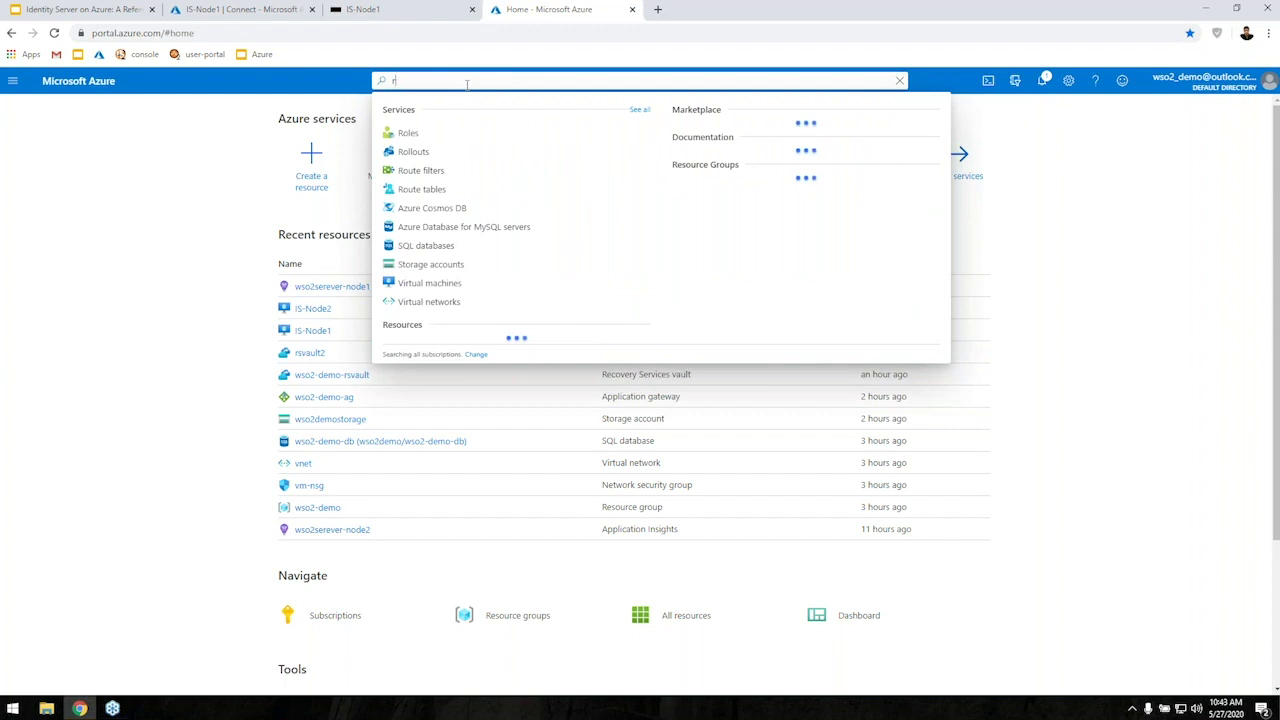
- Find the resource groups by searching for "reso" and open the wso2-demo group to view its resources
type("e")
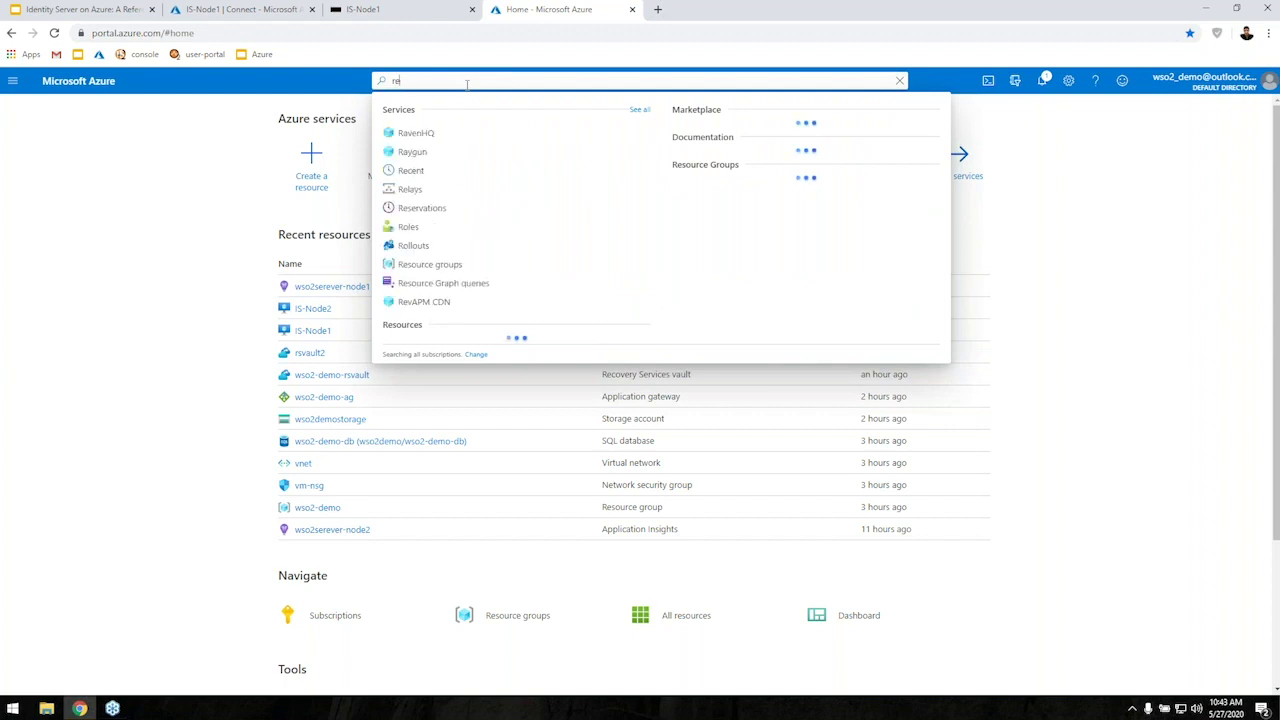
type("so")
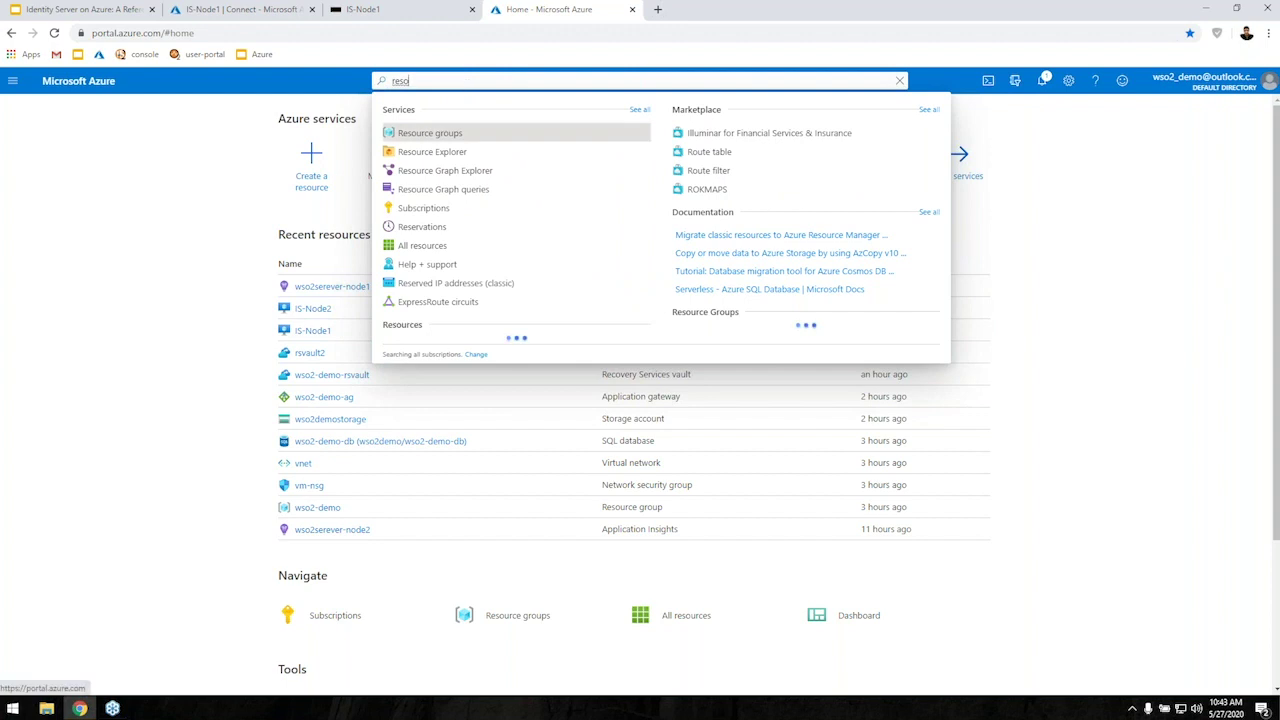
key("Return")
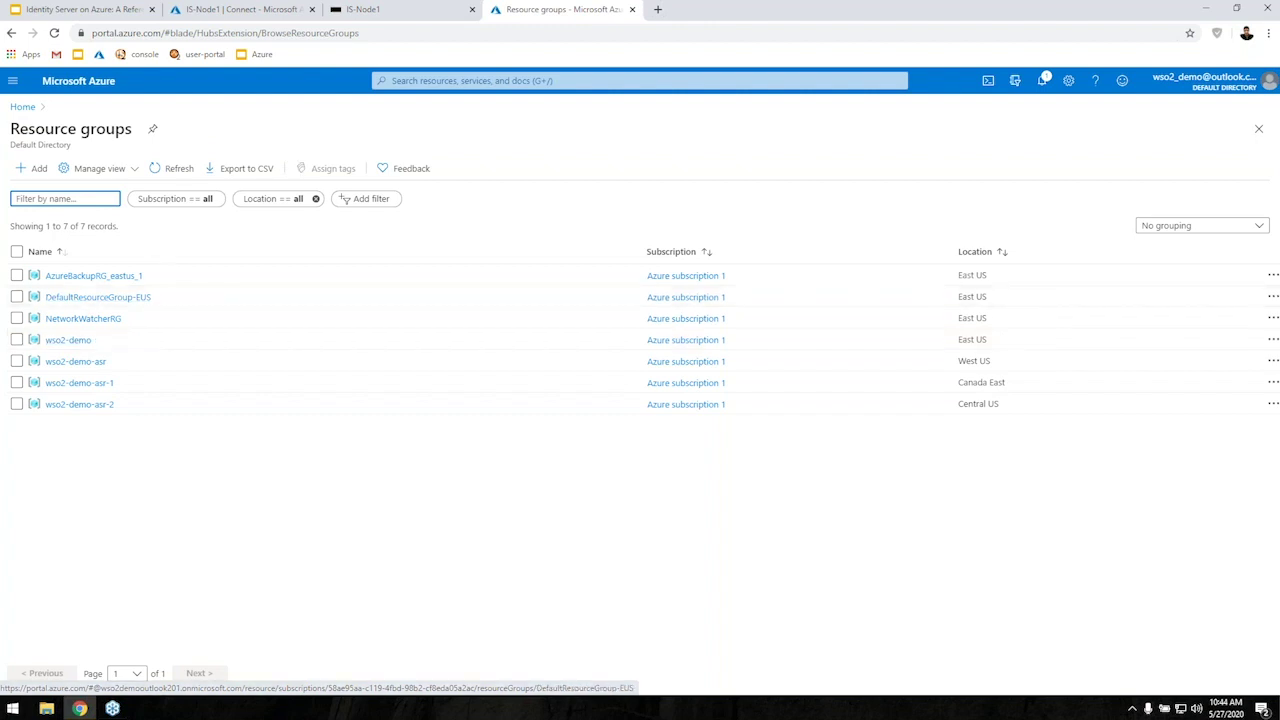
left_click(82, 342)
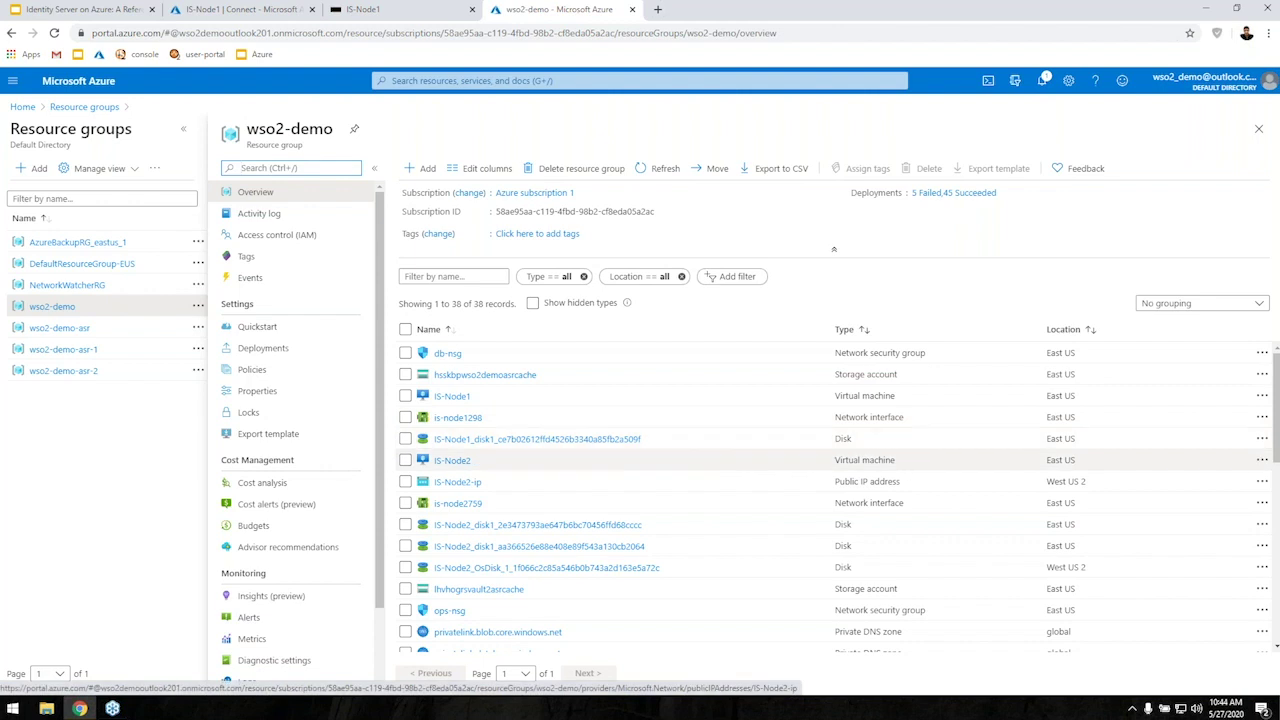
- Search for "netw", open the vm-nsg network security group to review its security rules, and view its associated subnets
left_click(535, 82)
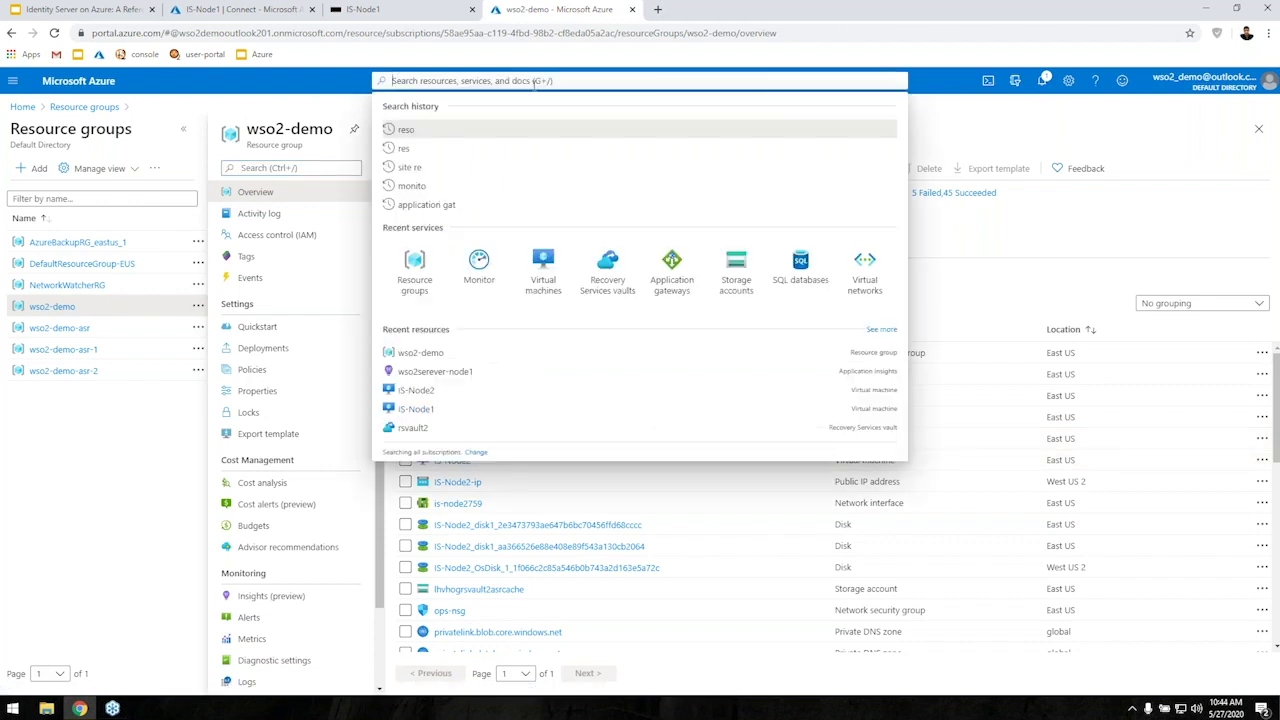
type("n")
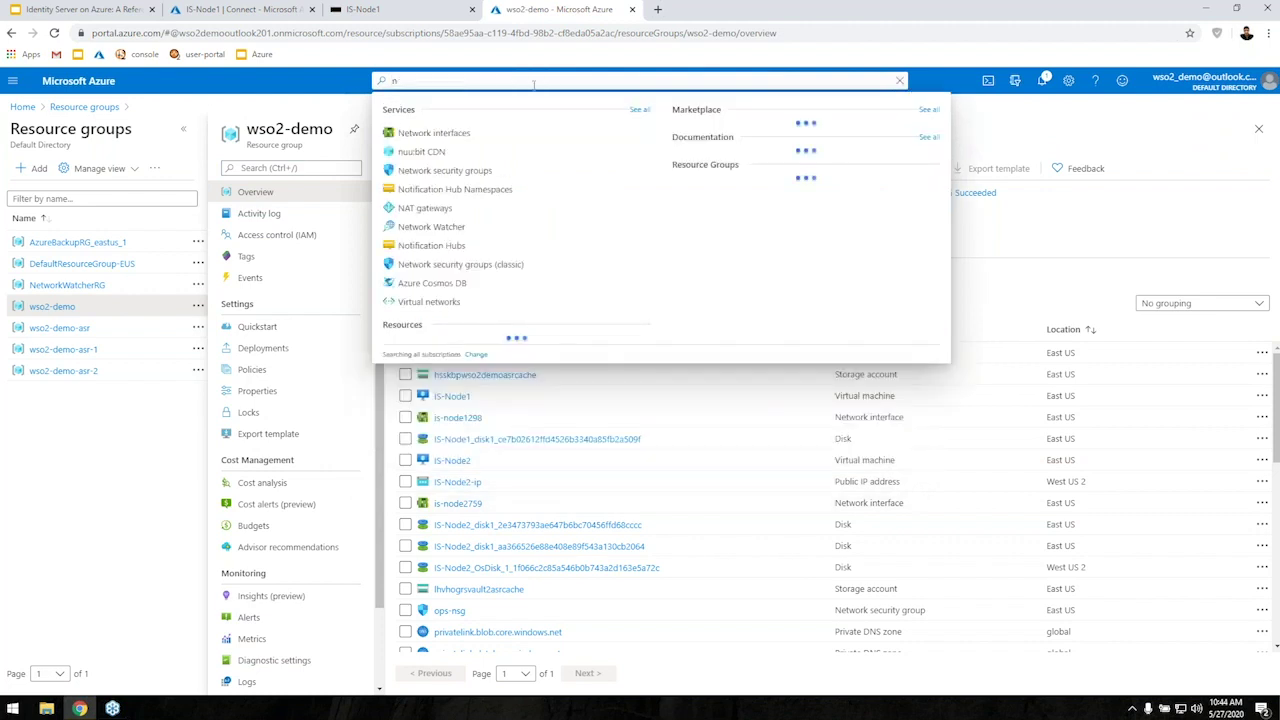
type("etw")
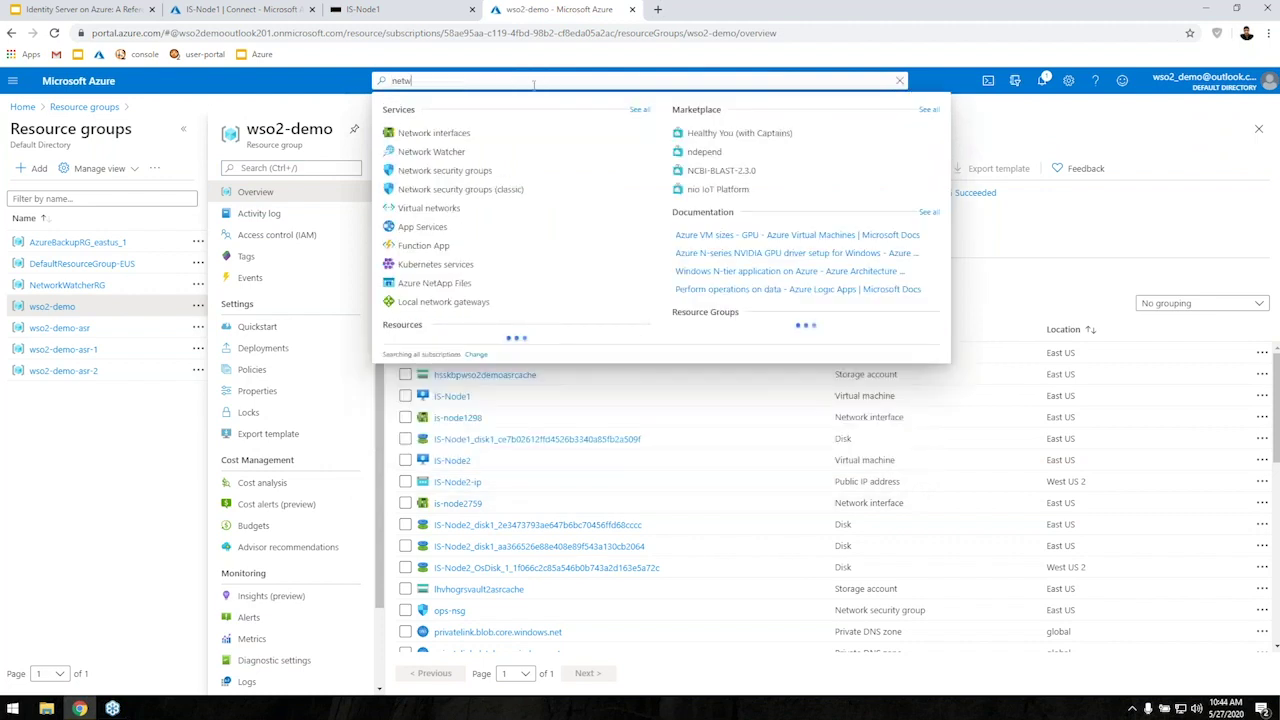
left_click(444, 170)
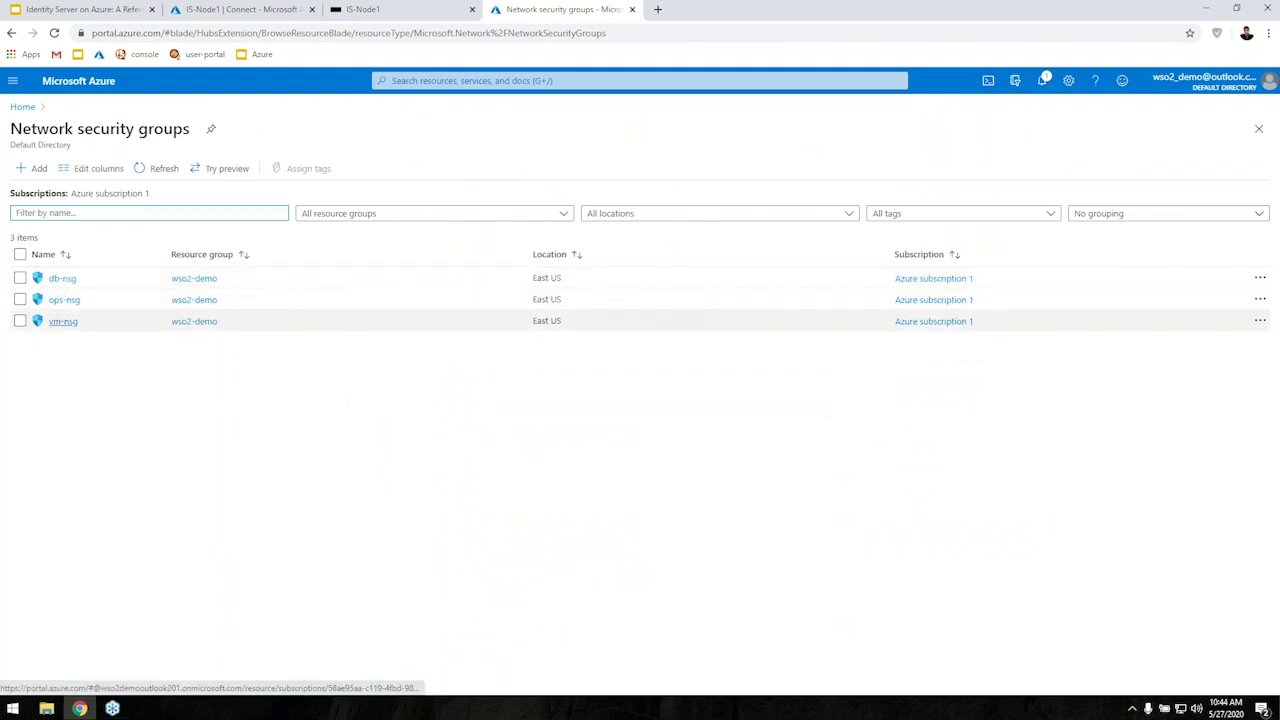
left_click(60, 321)
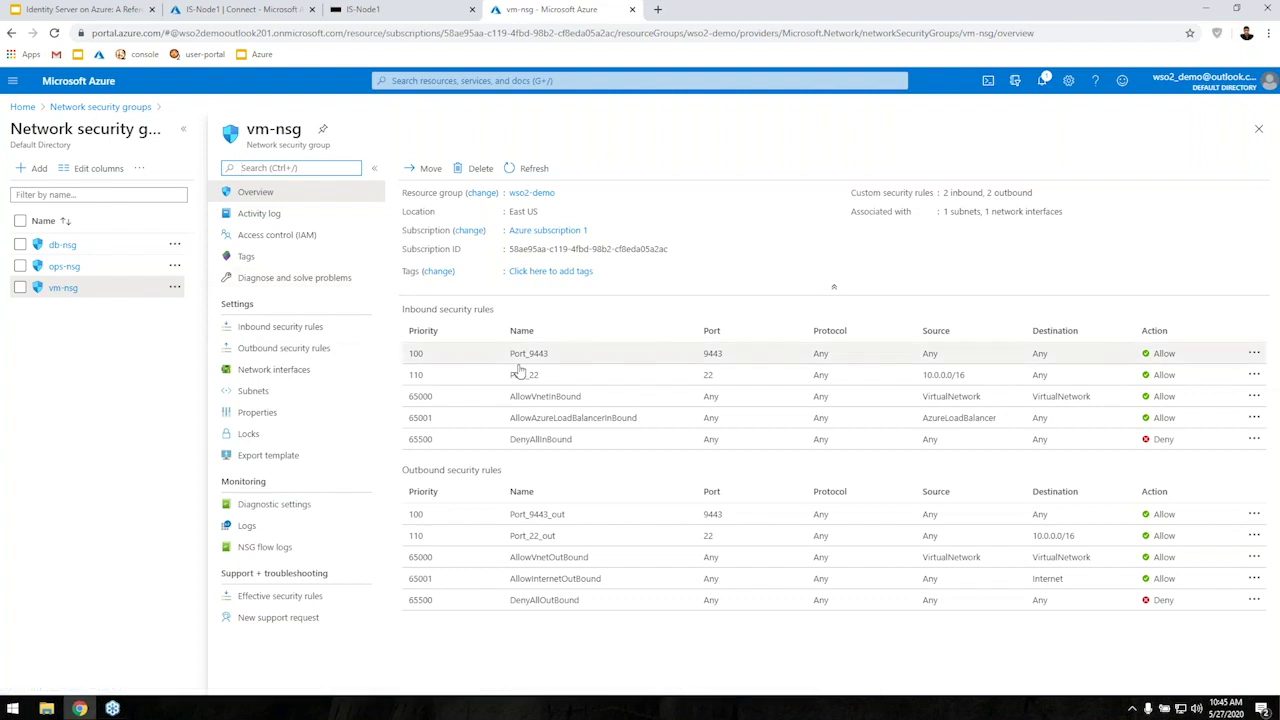
left_click(317, 392)
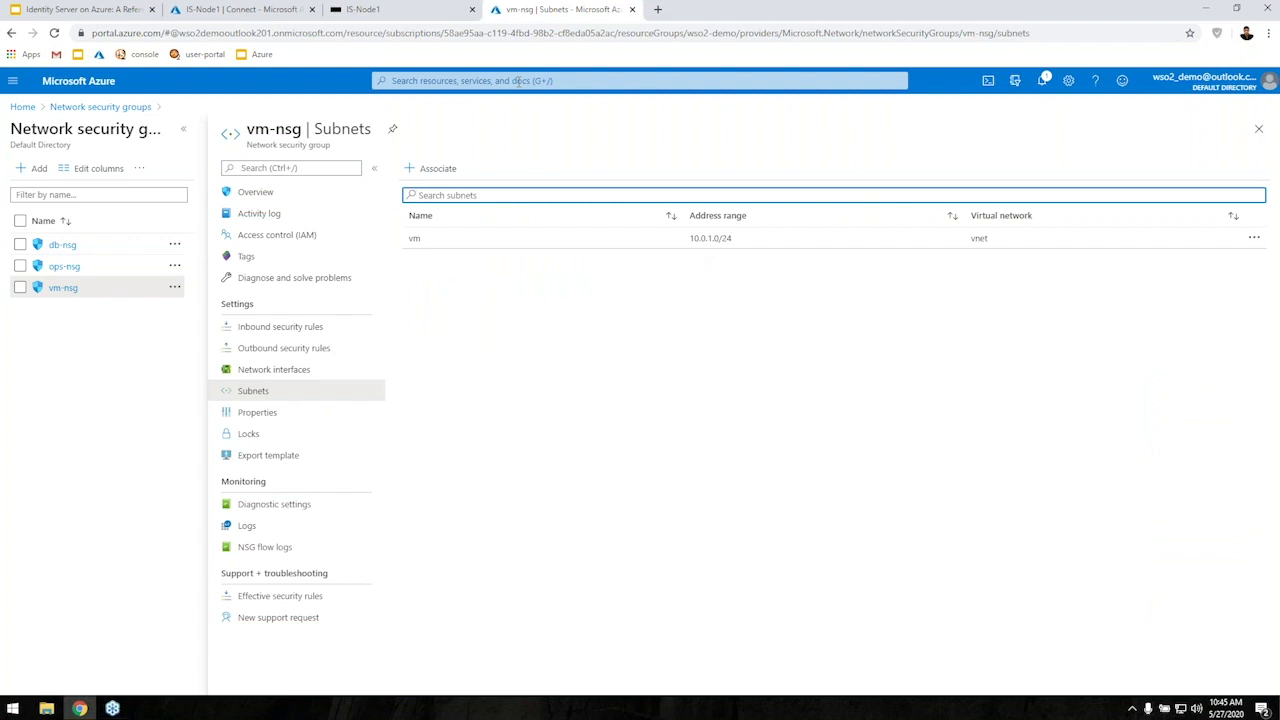
- Search for "vnet" and view the subnets of the vnet virtual network in the wso2-demo resource group
left_click(519, 81)
type("v")
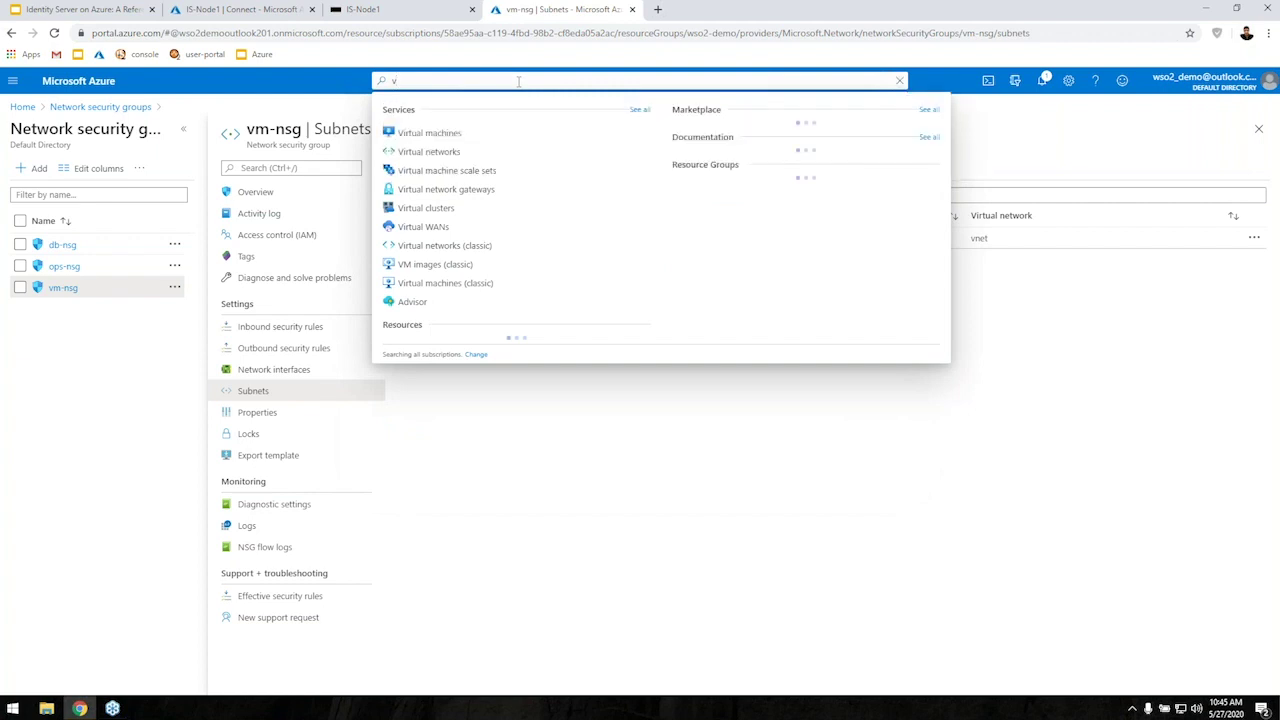
type("net")
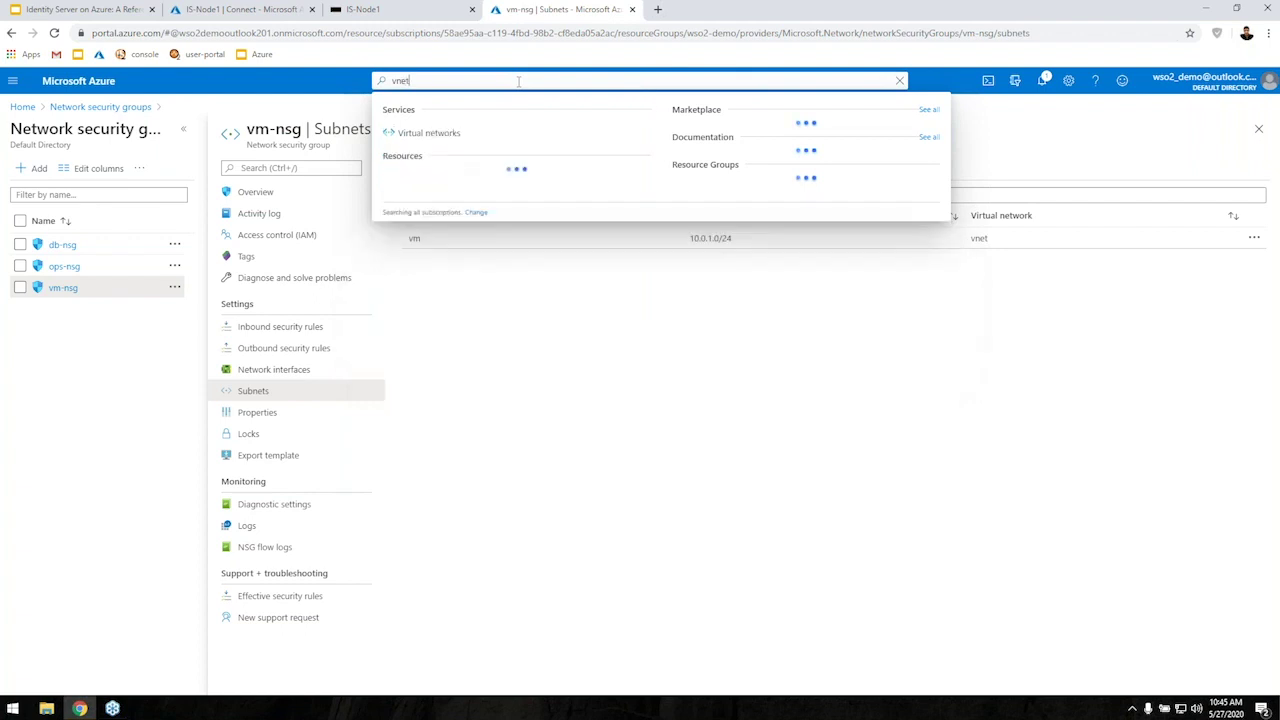
left_click(455, 135)
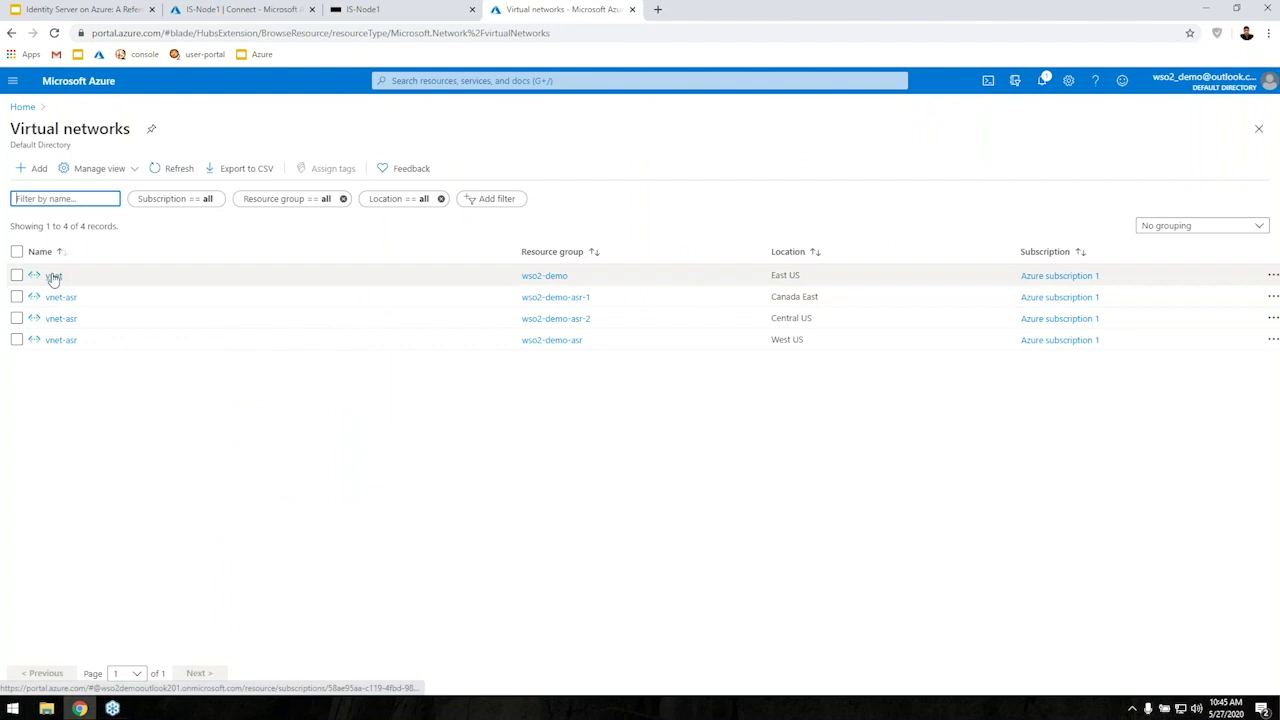
left_click(53, 278)
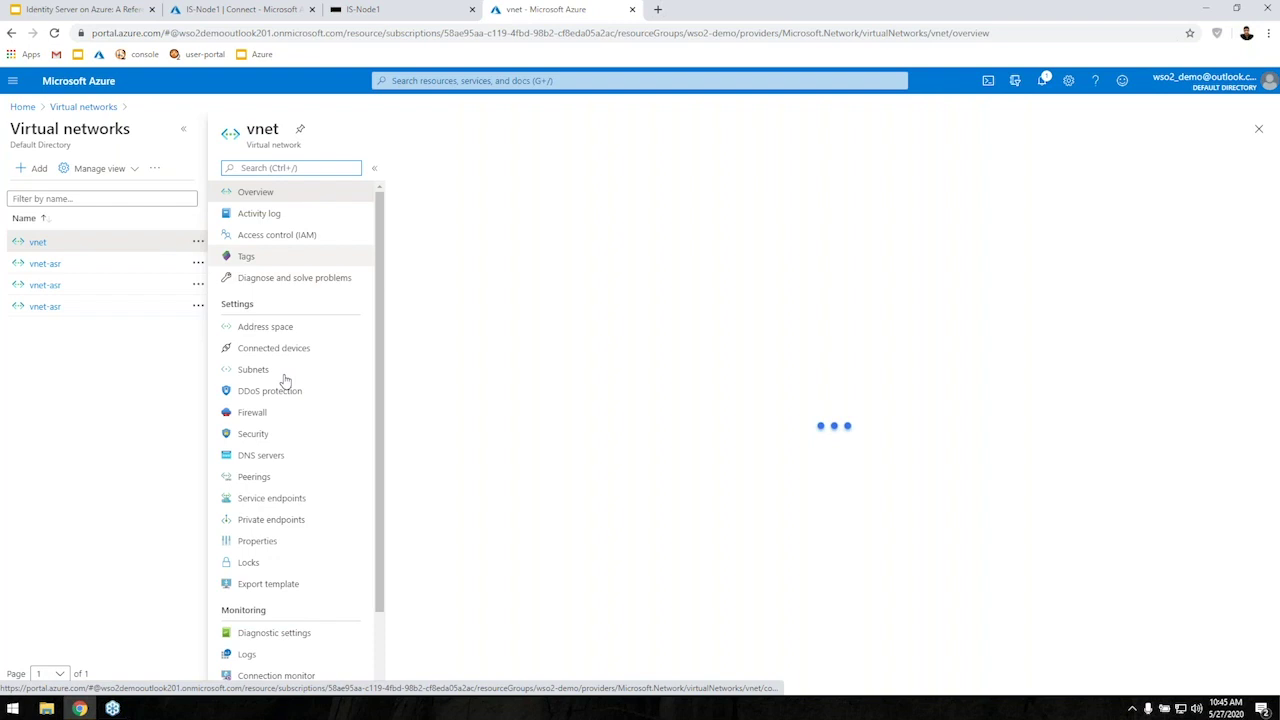
left_click(253, 369)
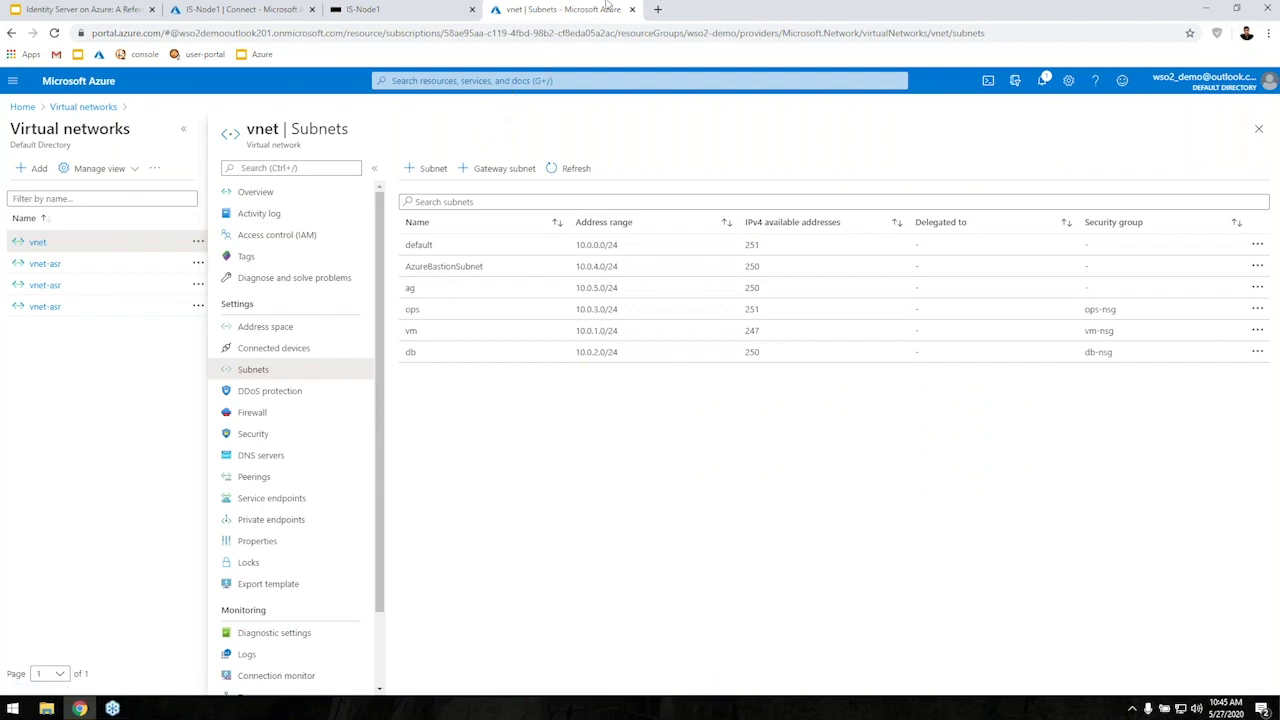
- Search for "databa", open the wso2-demo-db SQL database, and view its compute and storage configuration
left_click(586, 81)
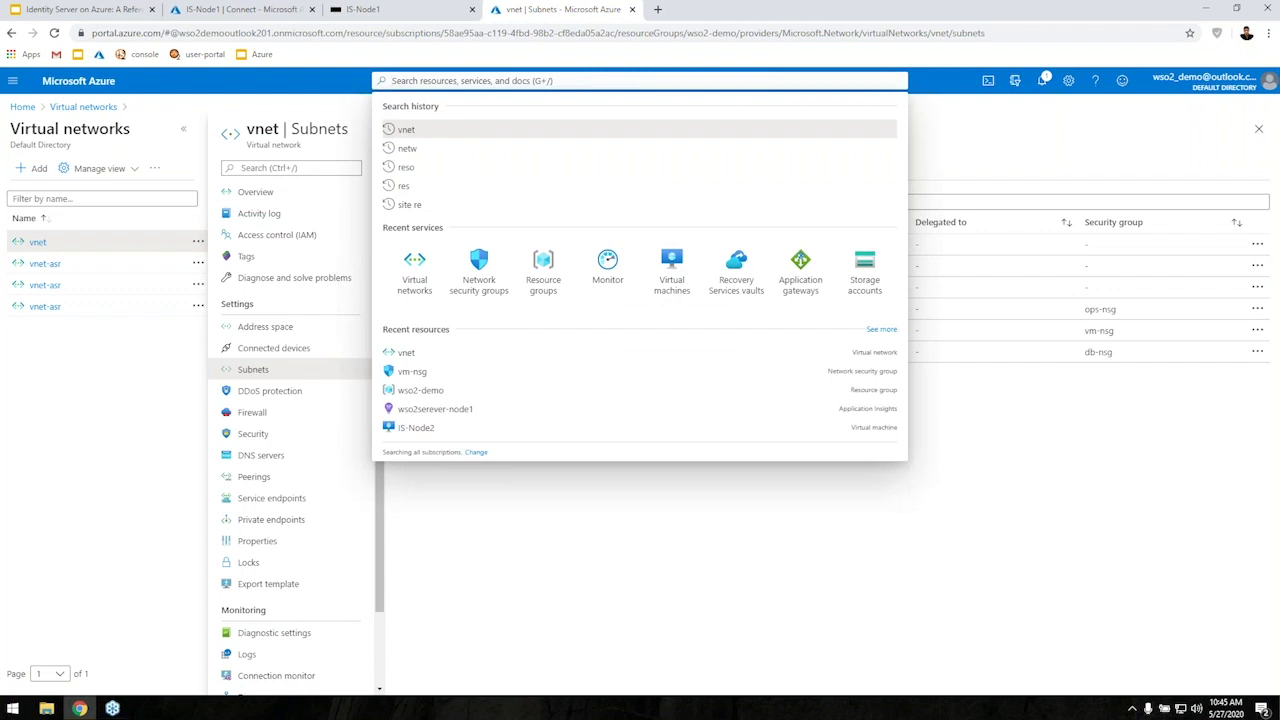
type("databa")
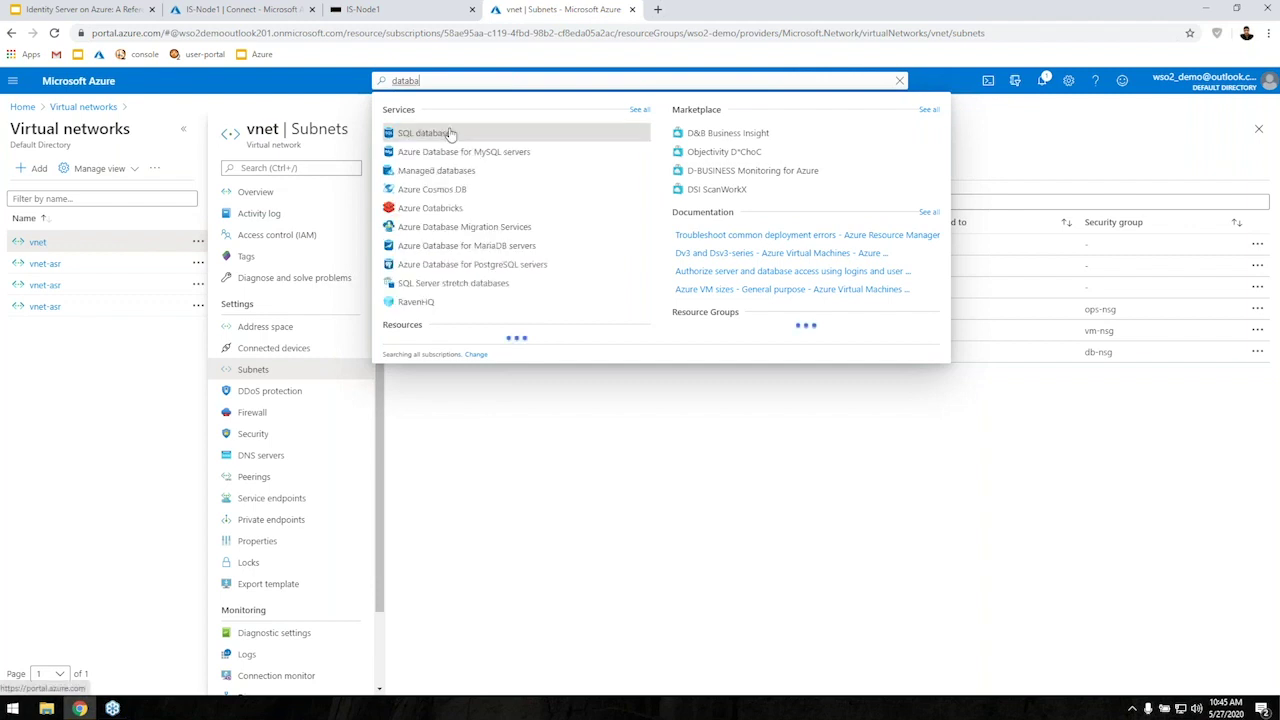
left_click(424, 133)
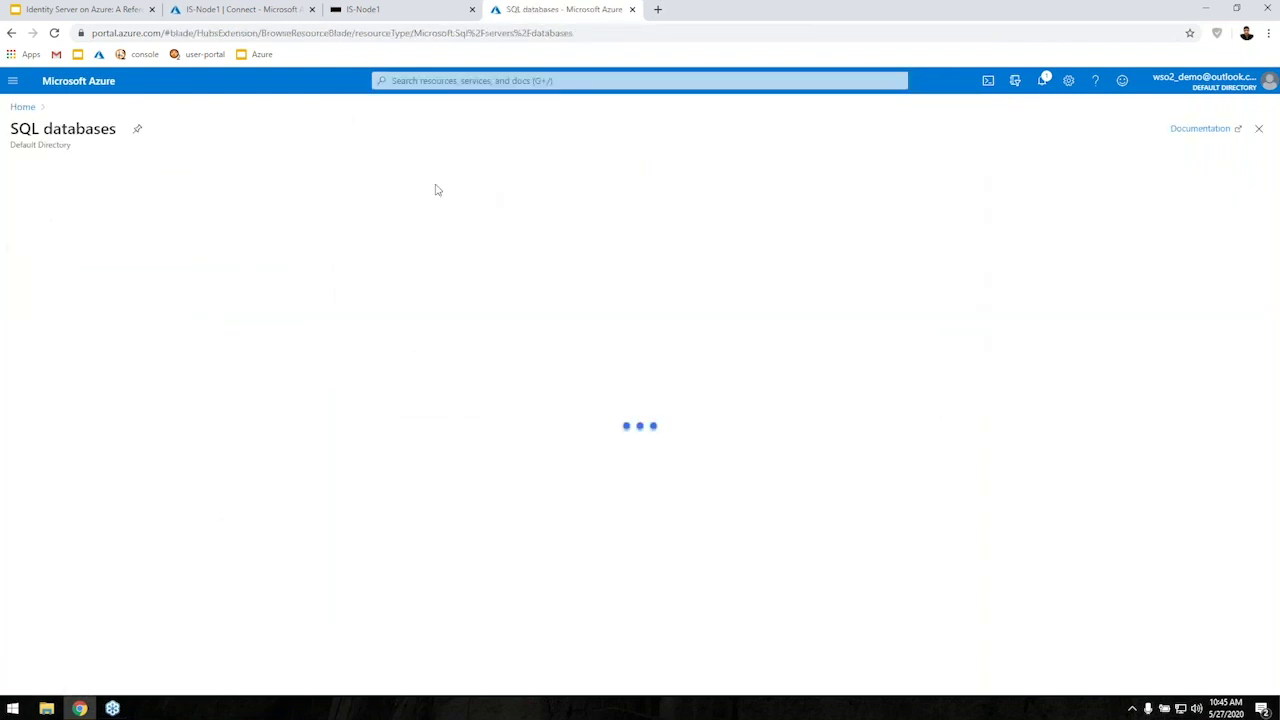
left_click(90, 336)
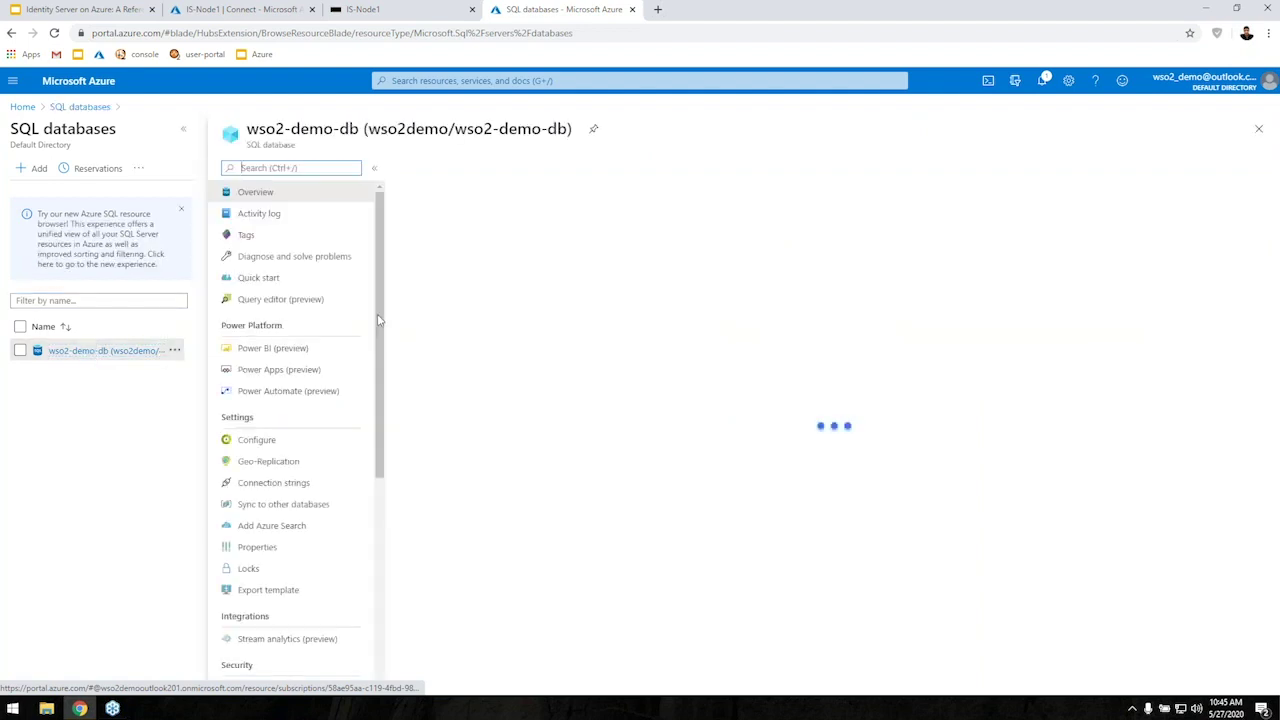
left_click(262, 442)
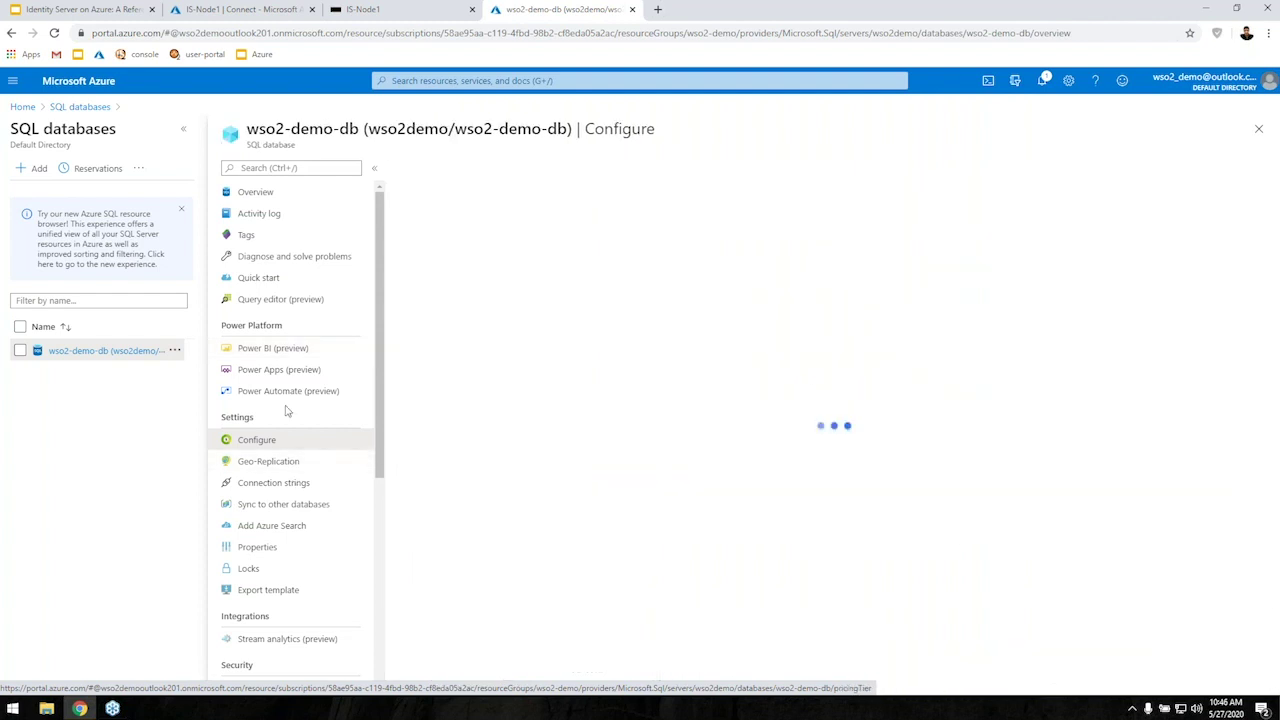
left_click(276, 202)
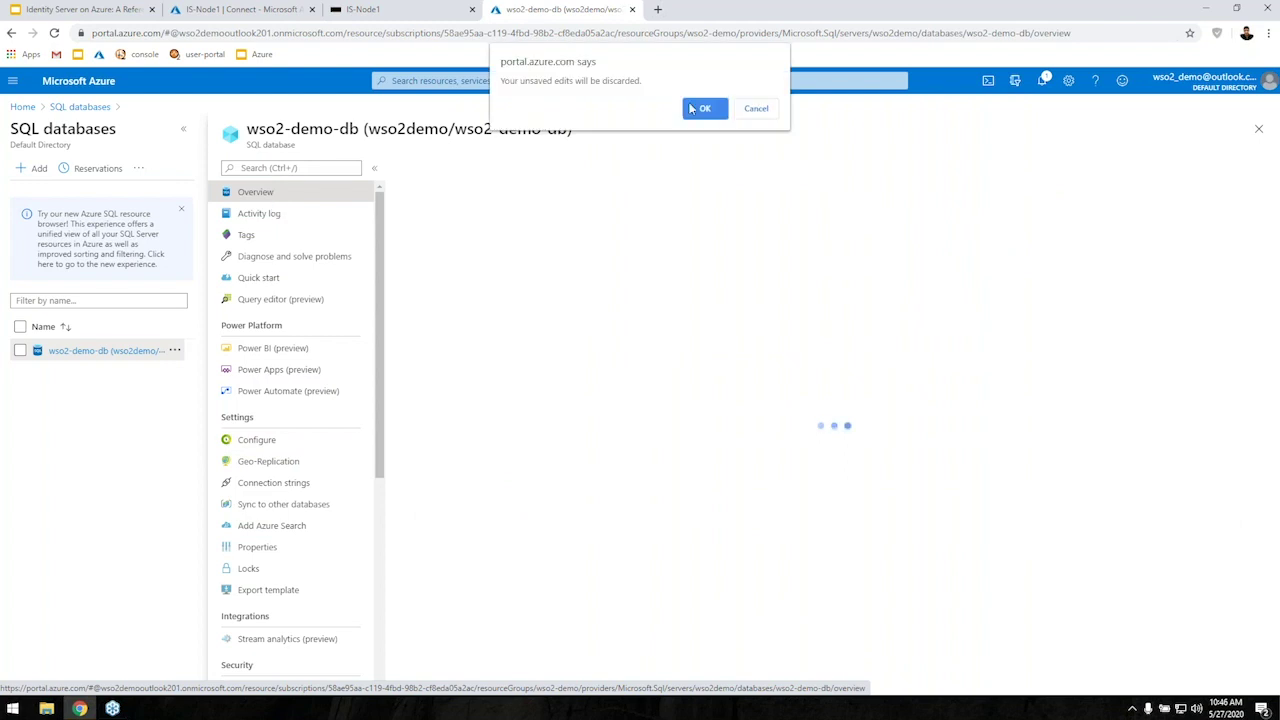
left_click(703, 108)
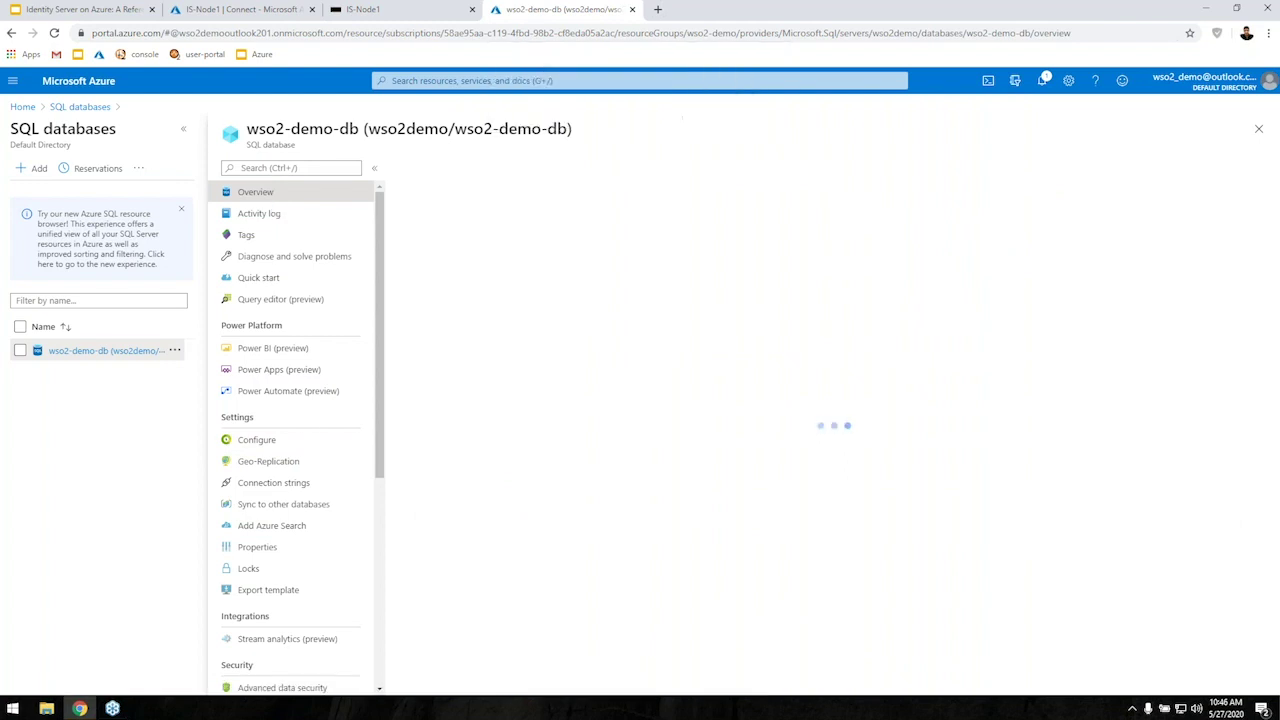
left_click(258, 441)
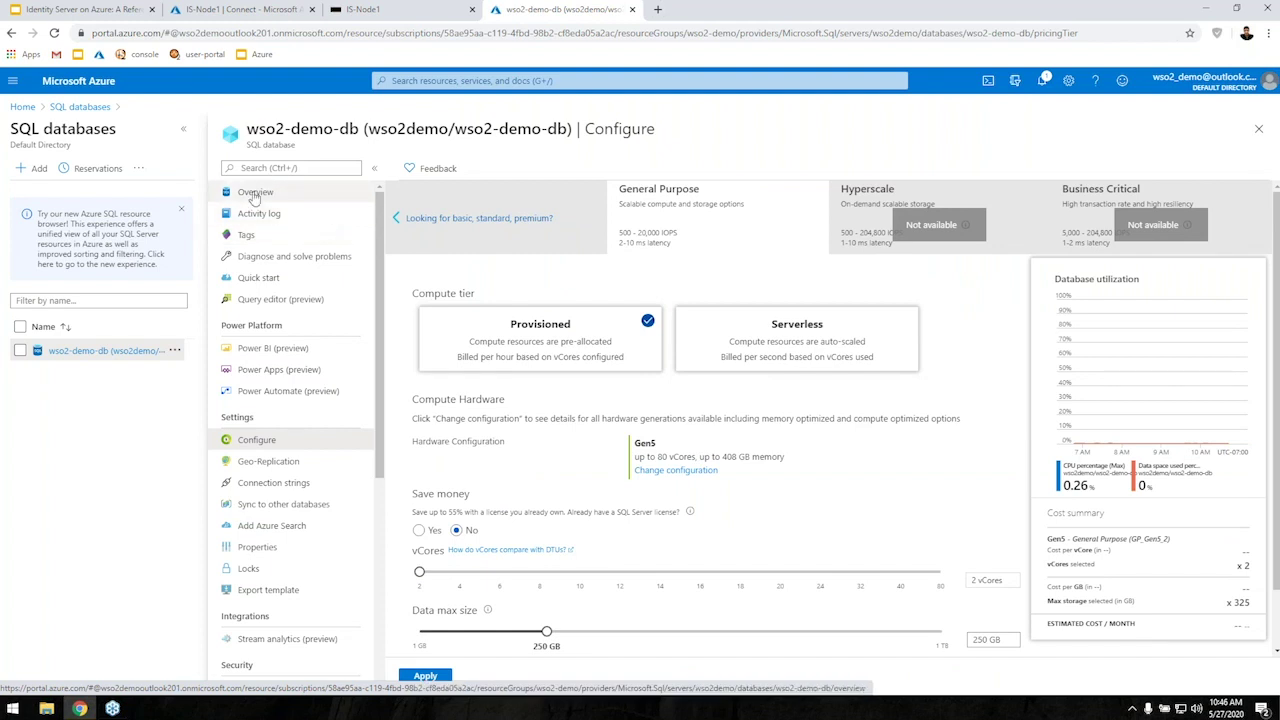
- Leave the database configuration, discarding edits, and open the Bastion connection page of the IS-Node1 virtual machine
left_click(471, 78)
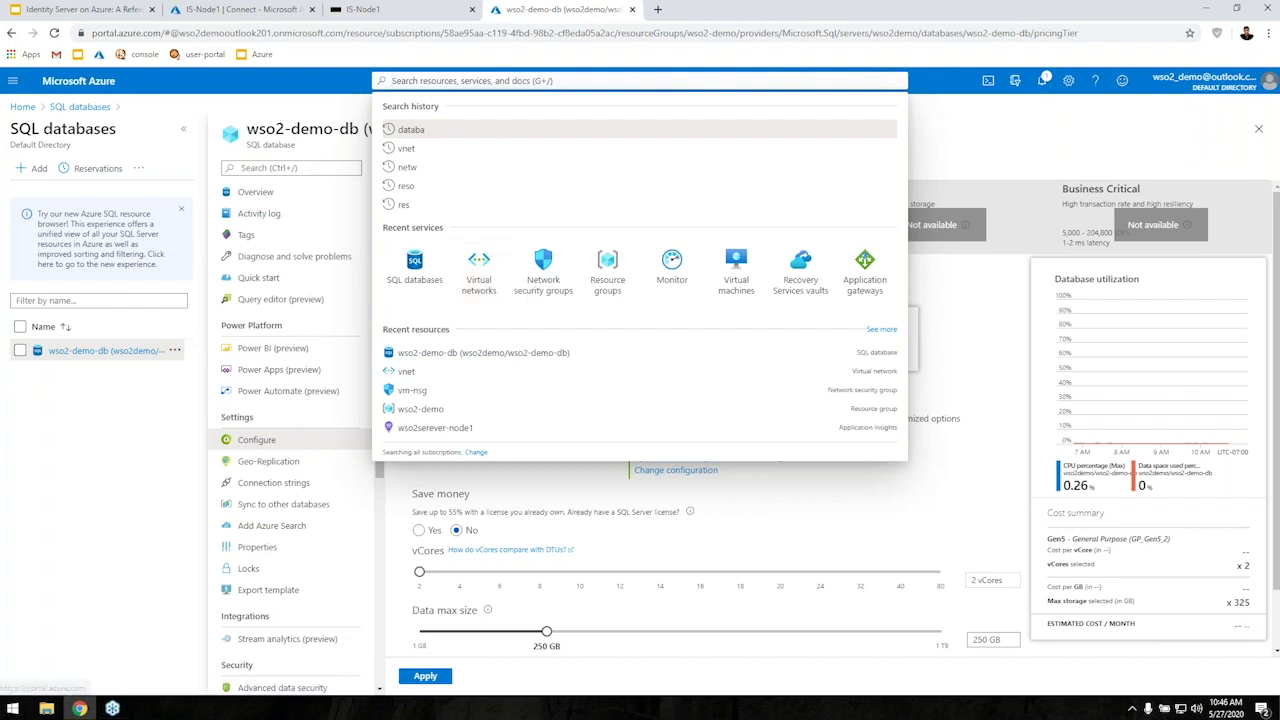
left_click(700, 129)
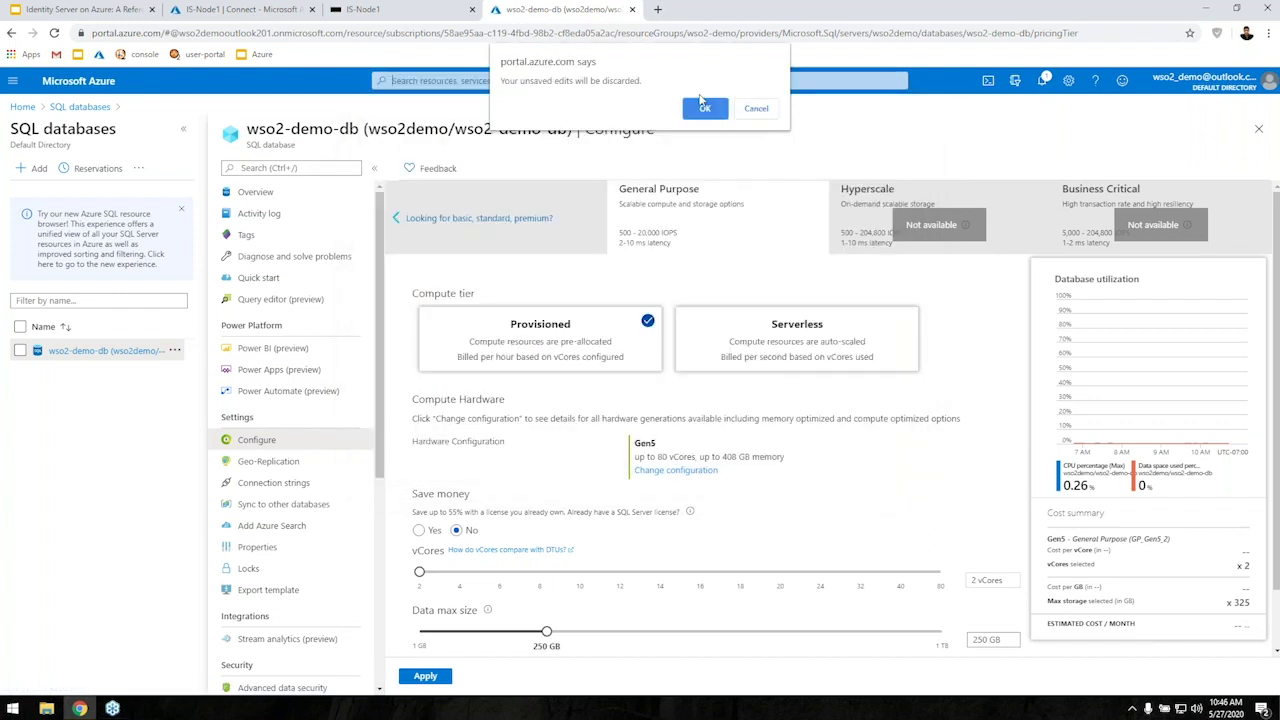
left_click(703, 105)
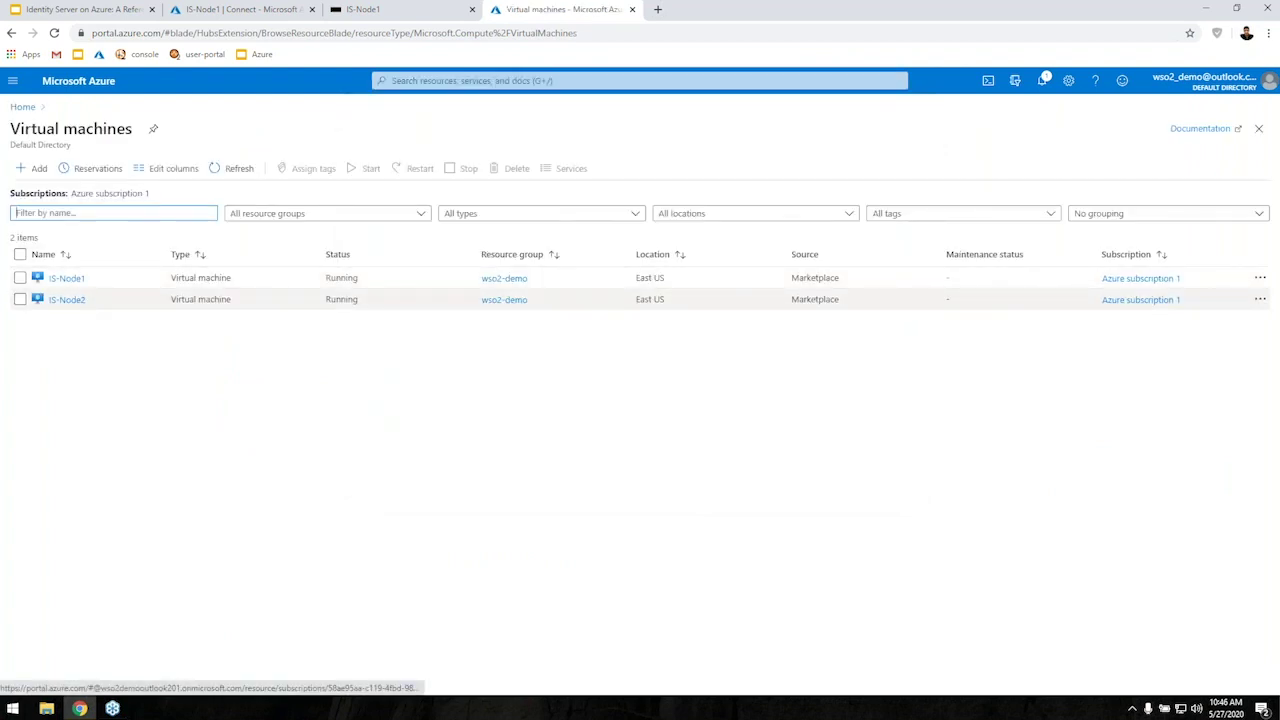
left_click(66, 279)
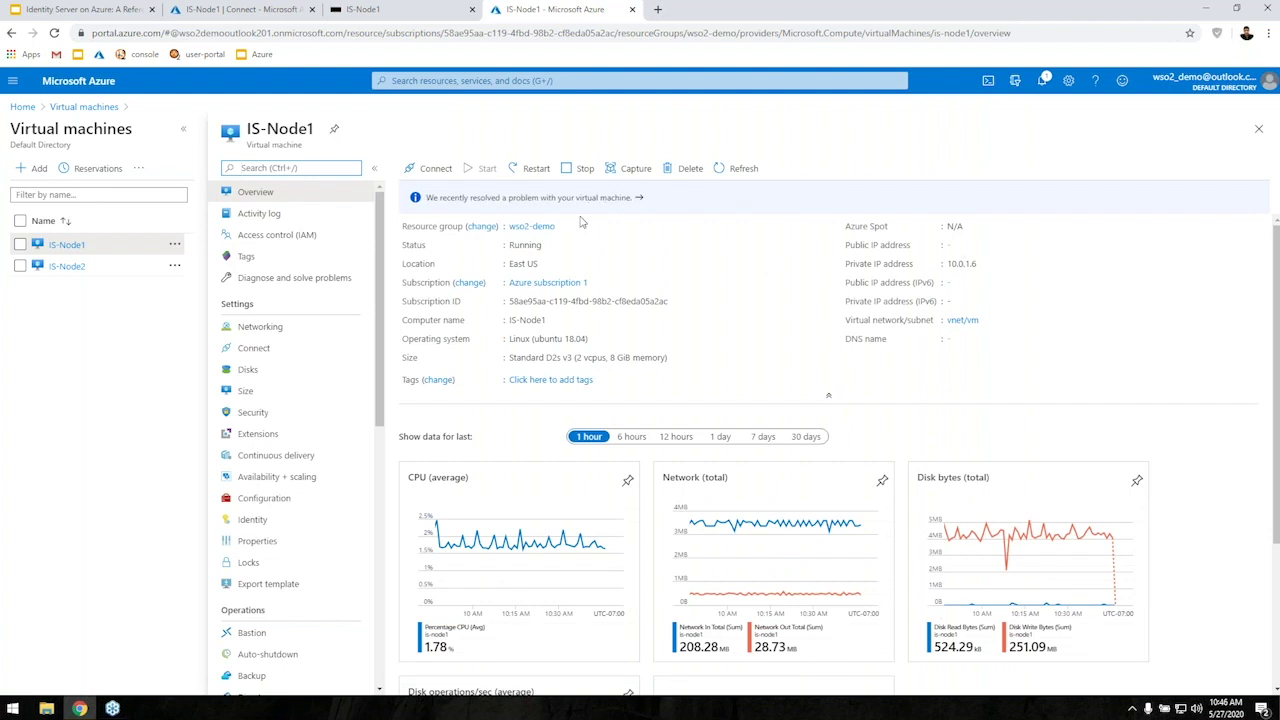
left_click(426, 168)
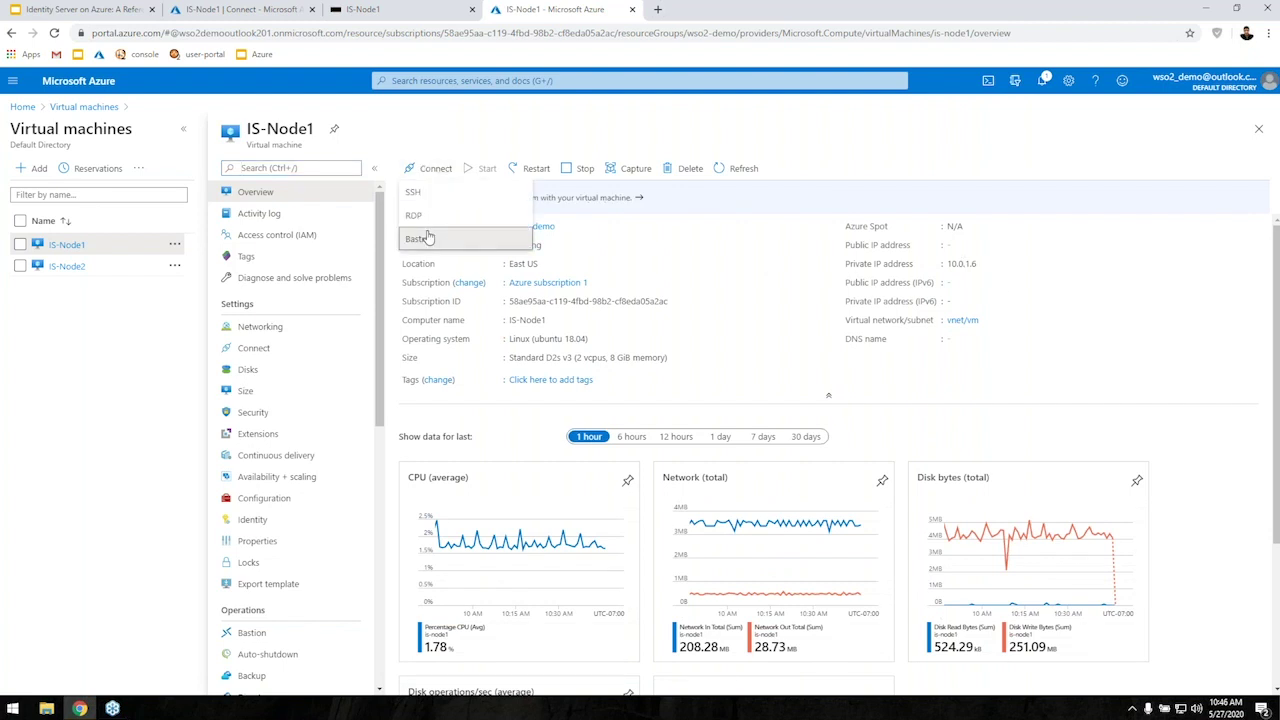
left_click(428, 236)
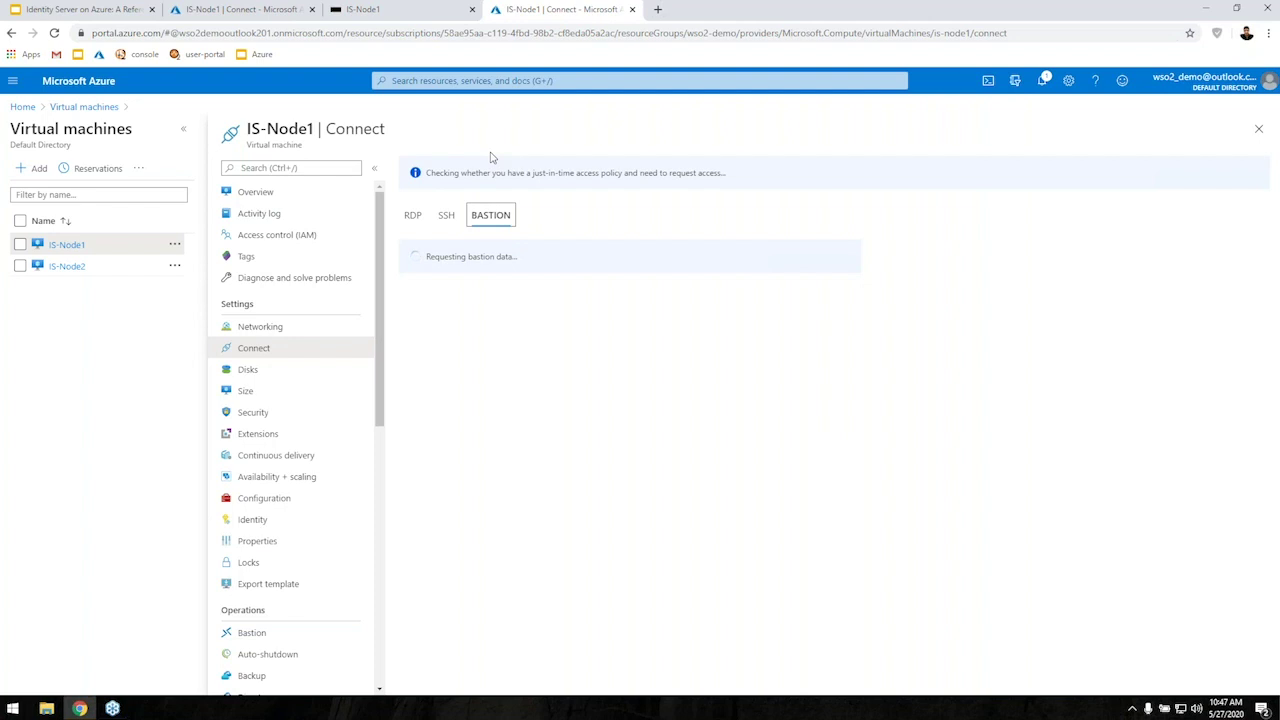
- Connect to IS-Node1 through Bastion with the username ubuntu, password authentication and the account password
left_click(466, 330)
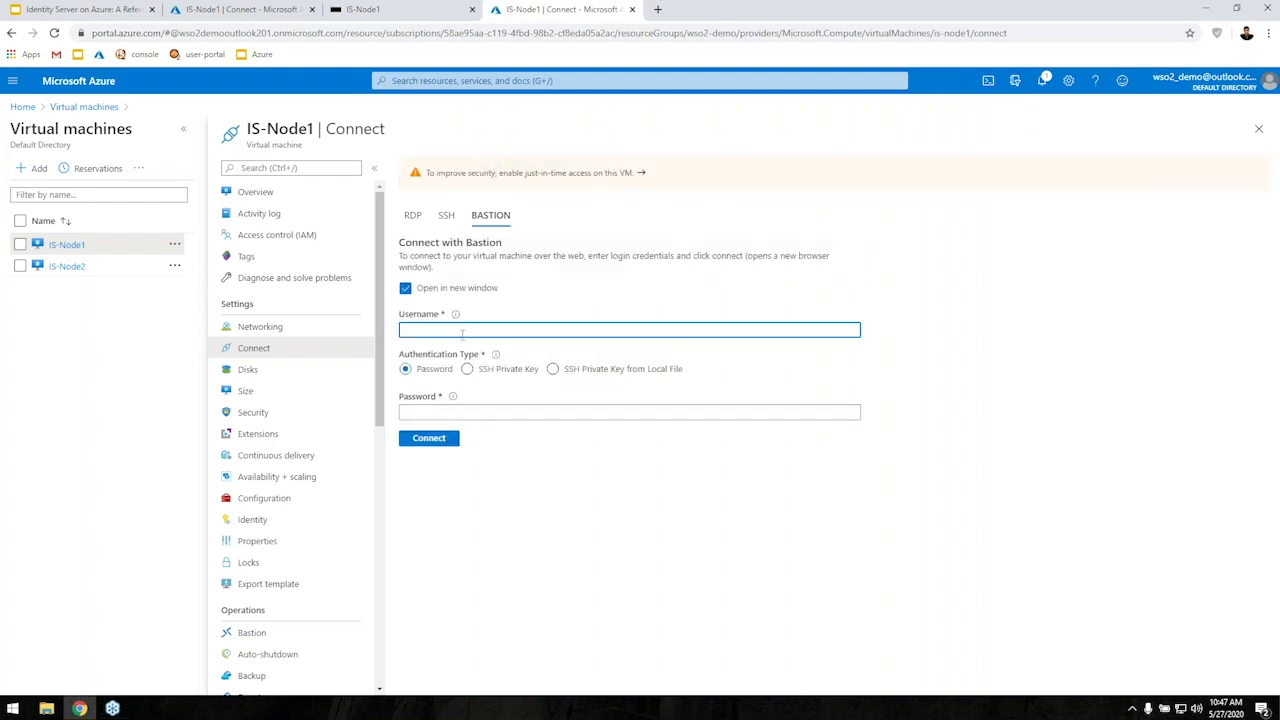
type("ubuntu")
left_click(493, 414)
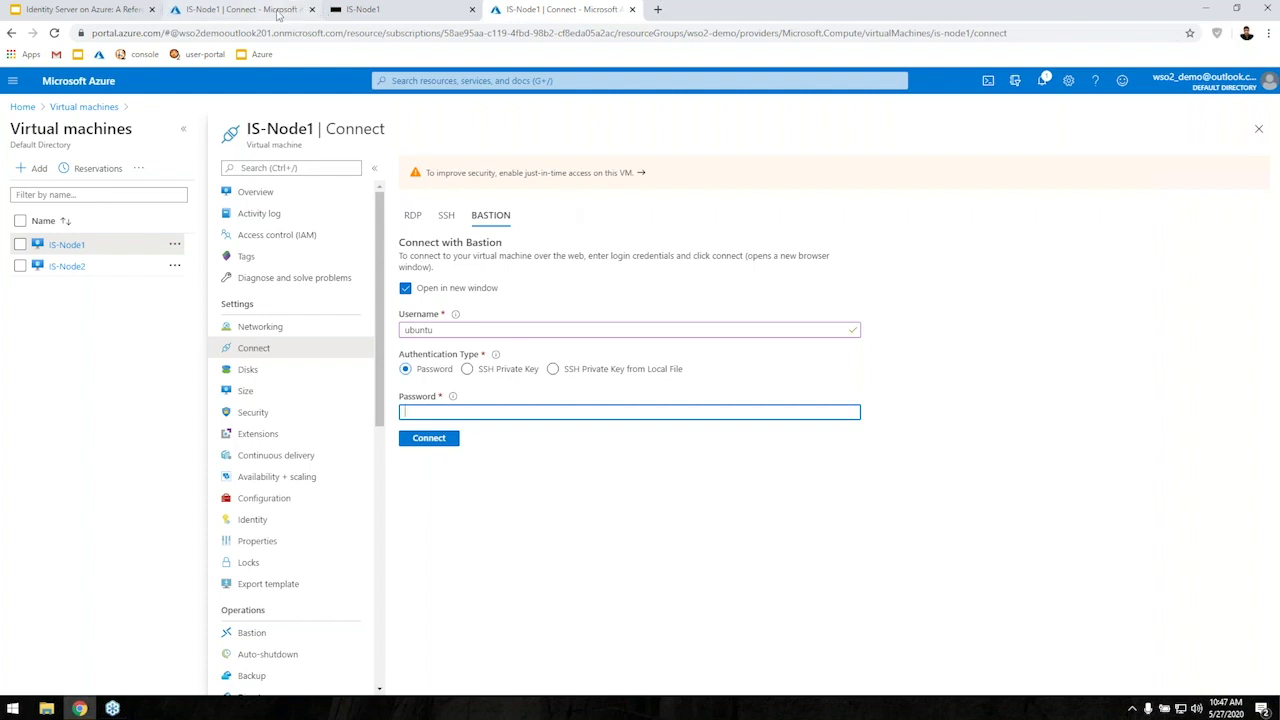
key("ctrl+v")
key("Tab")
key("Return")
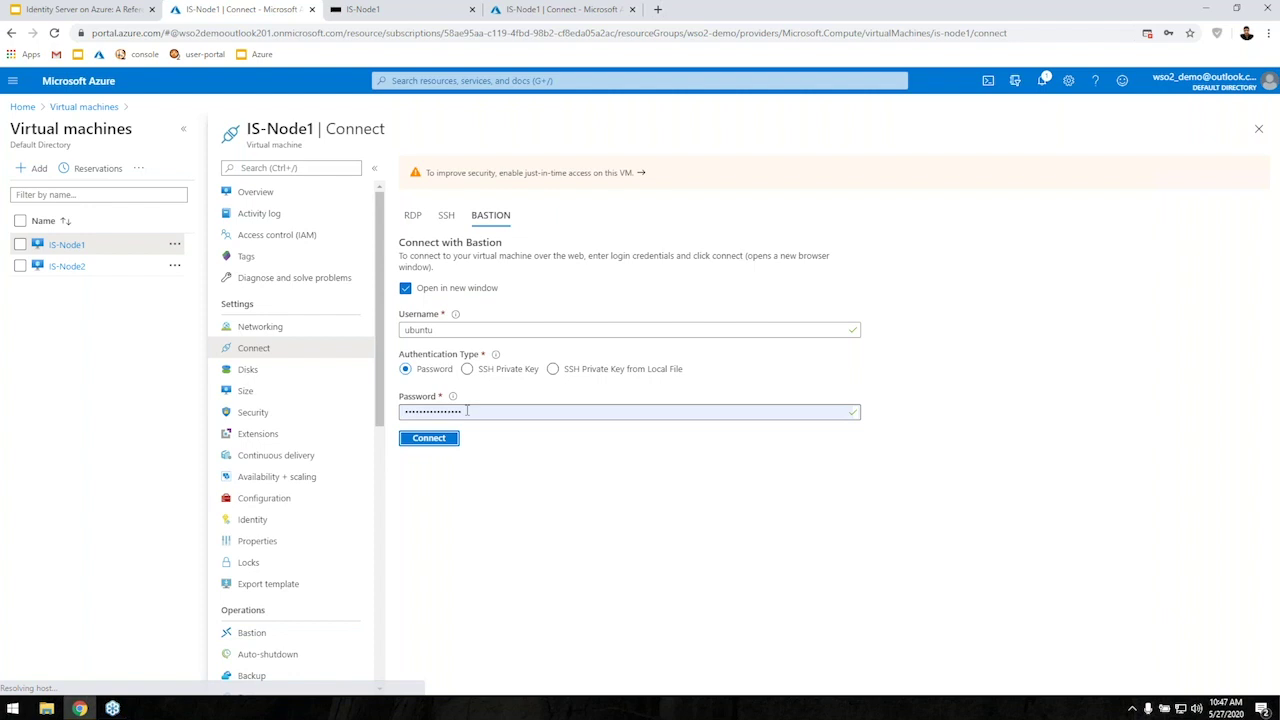
left_click(450, 441)
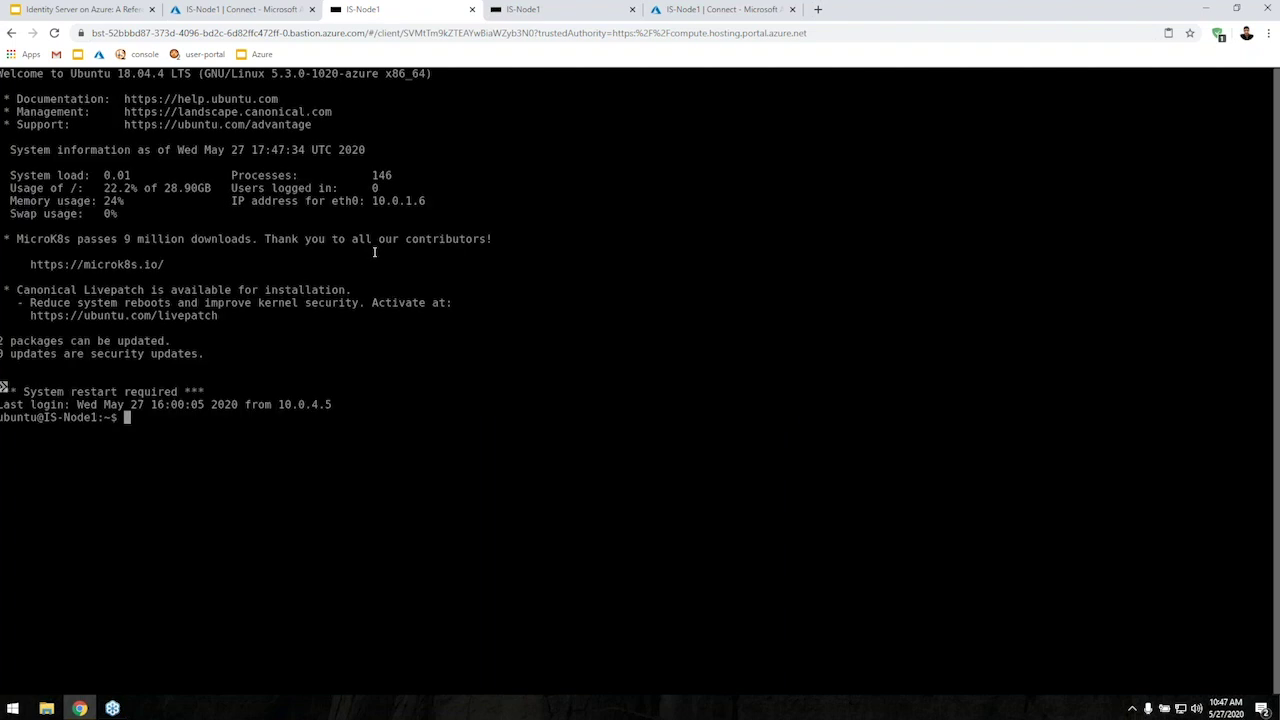
- Run df -h in the IS-Node1 terminal to check the mounted file systems and the wso2share file share
key("Return")
key("Return")
key("Return")
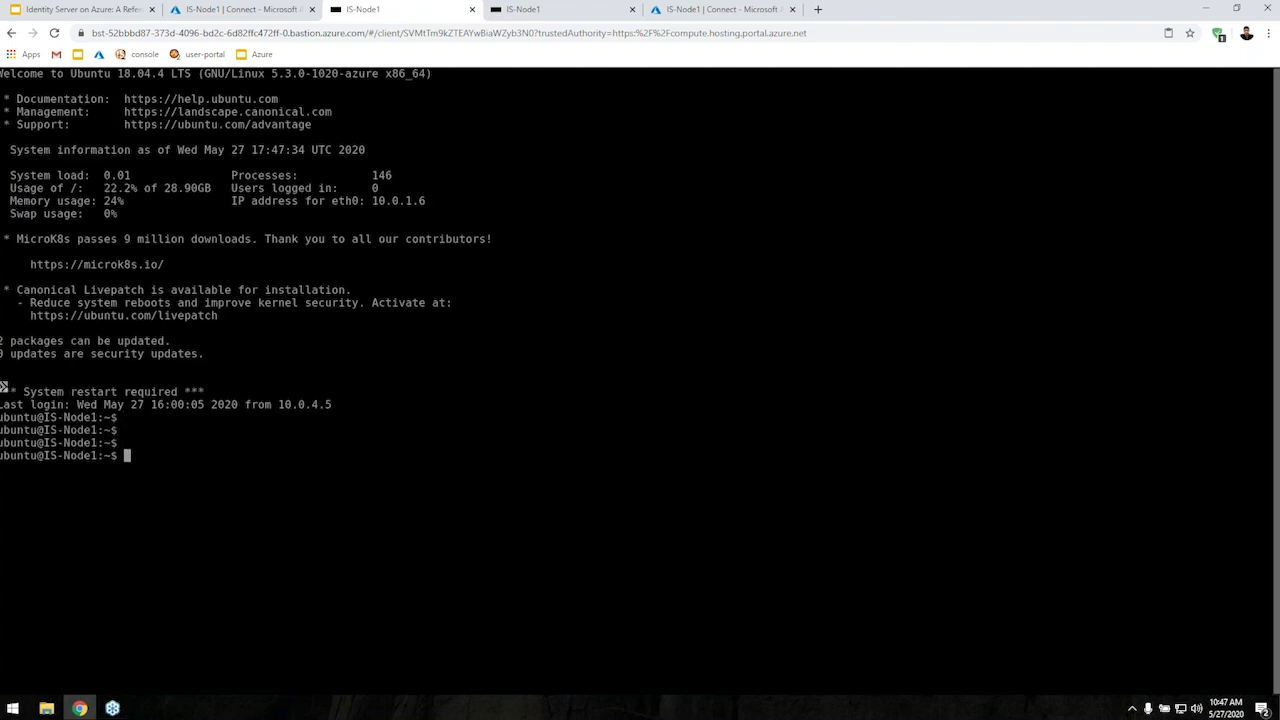
type("df -")
type("f")
key("BackSpace")
key("BackSpace")
type("h")
key("Return")
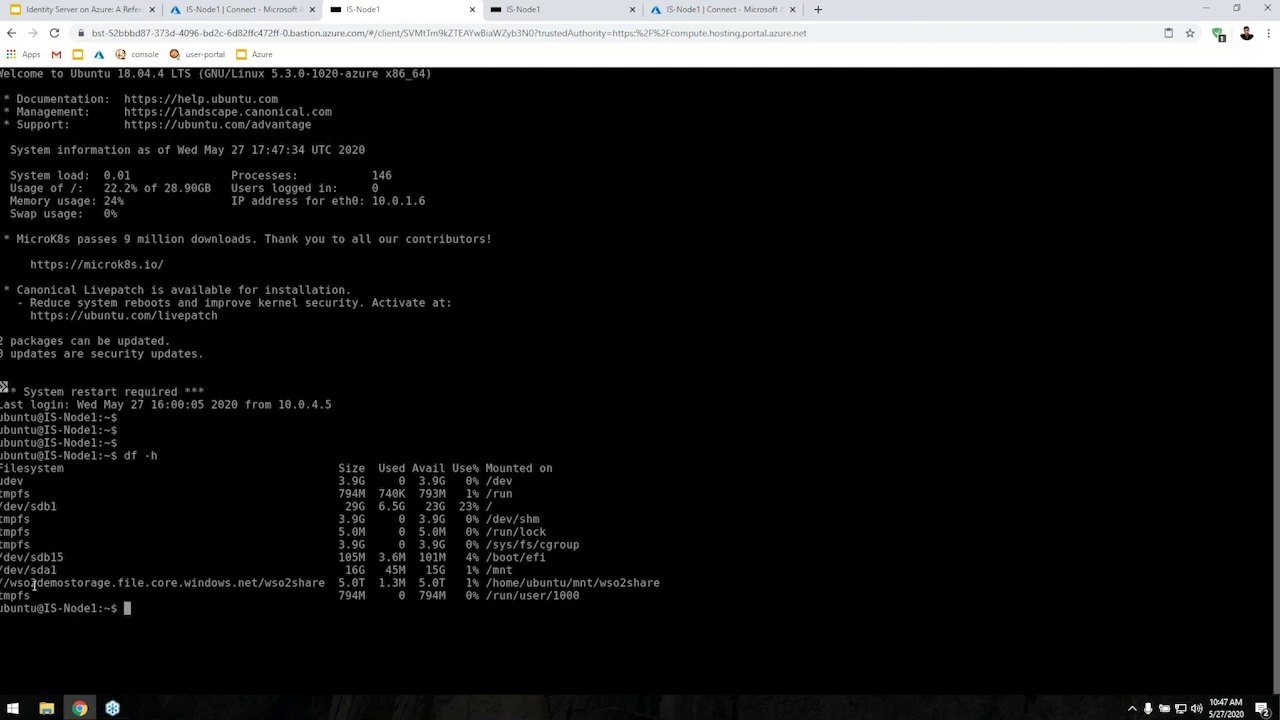
- Search the Azure portal for "stro" and open the file shares of the wso2demostorage storage account
left_click_drag(2, 583, 325, 584)
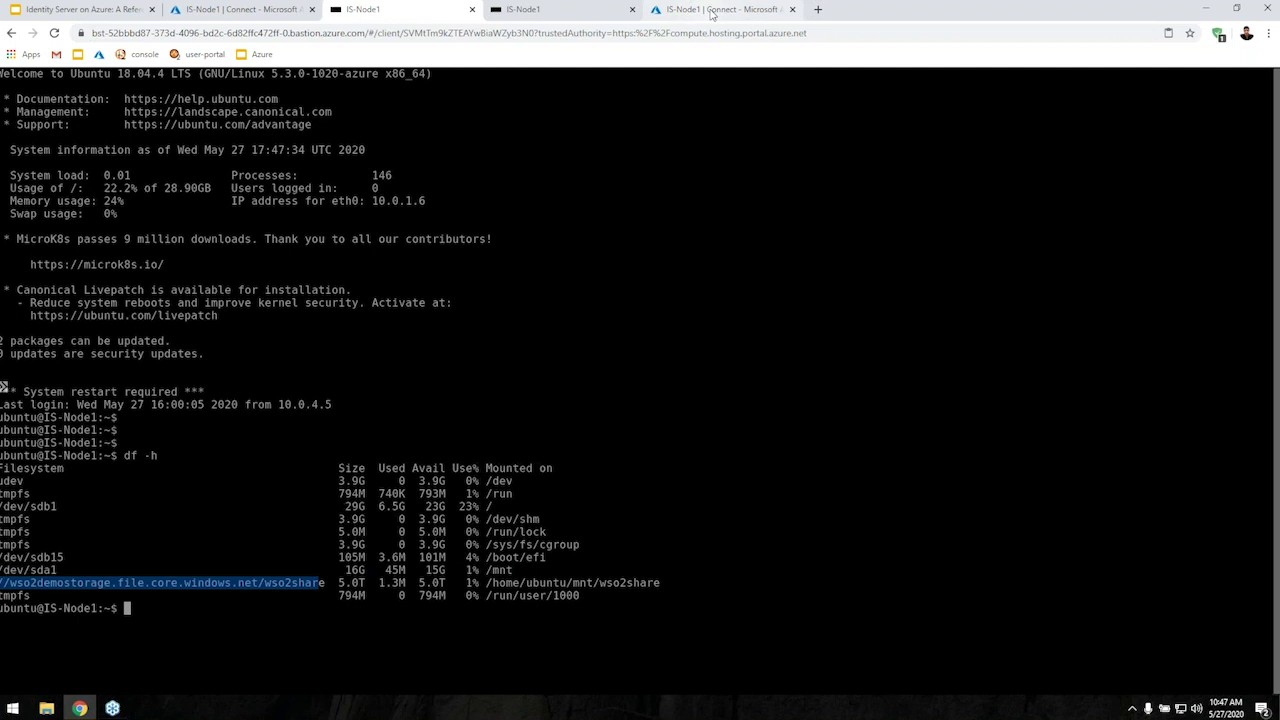
left_click(712, 11)
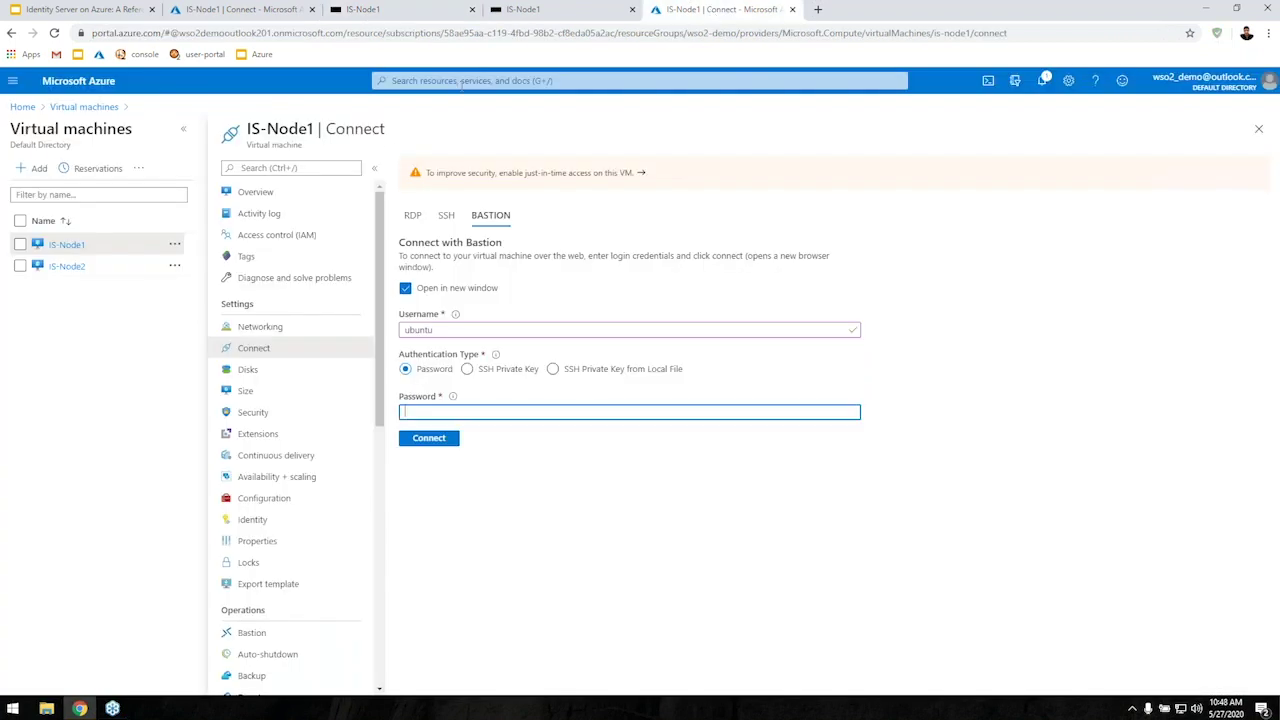
left_click(462, 84)
type("s")
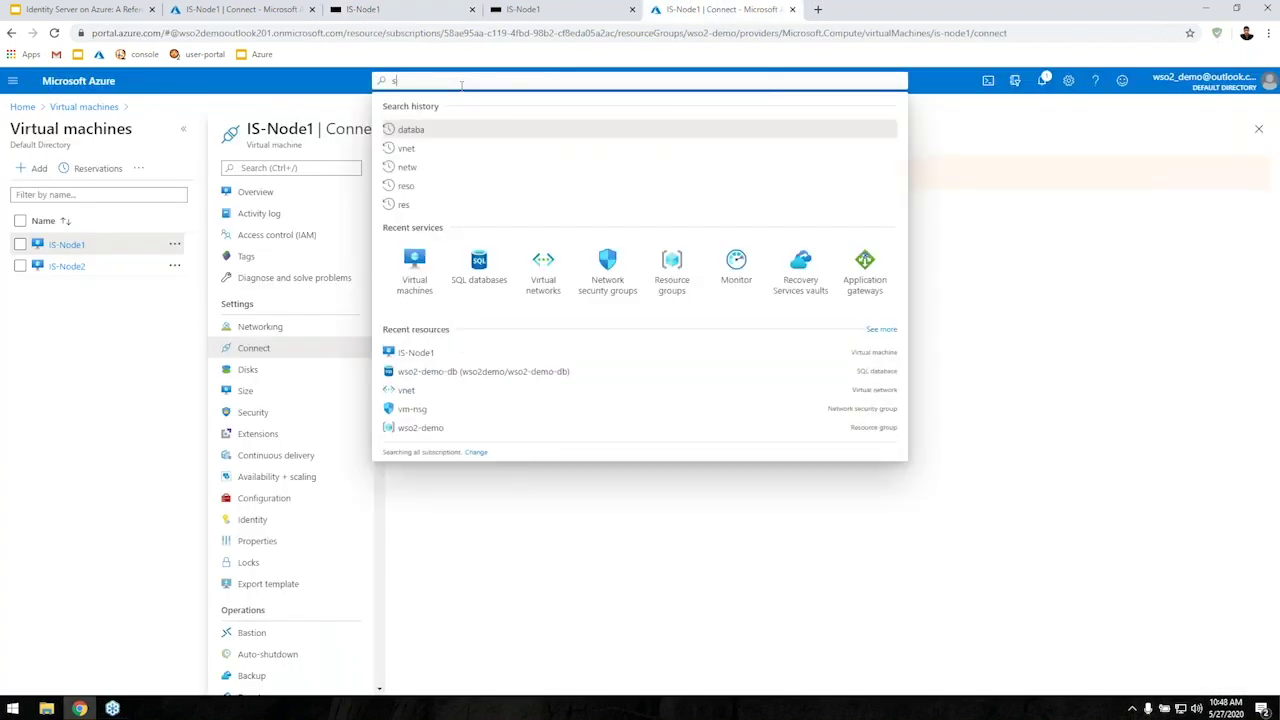
type("tro")
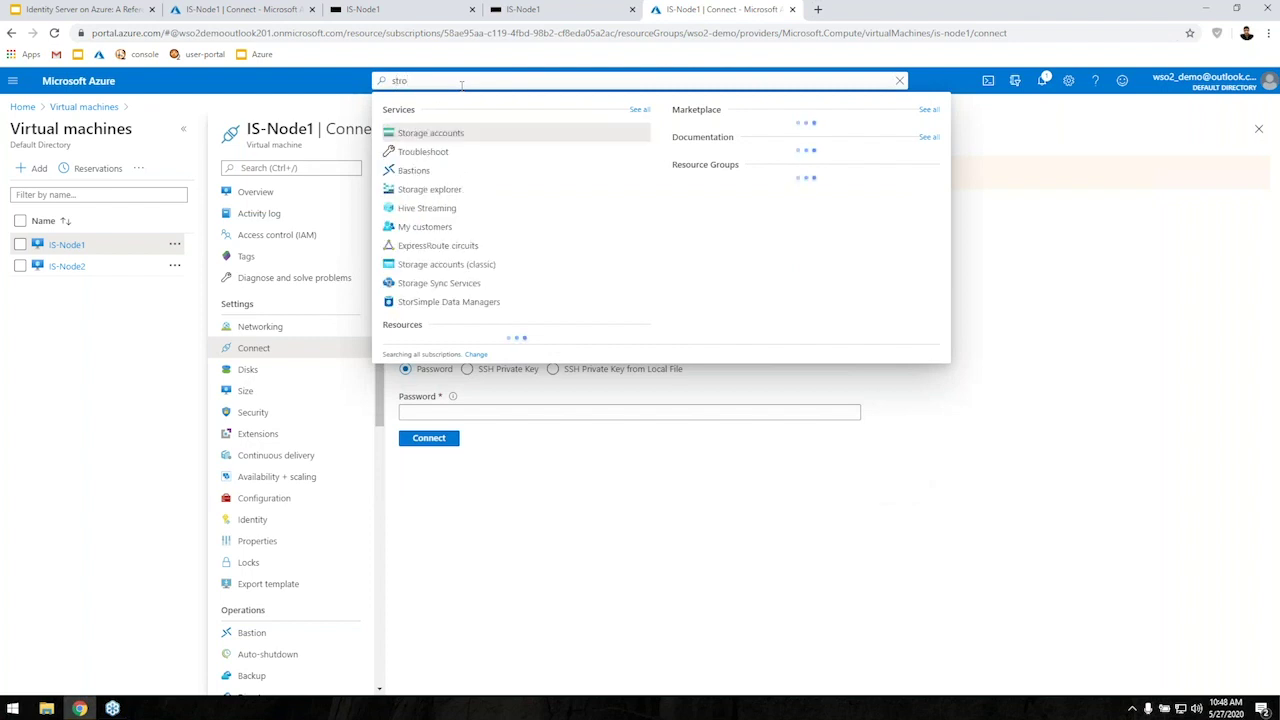
key("Escape")
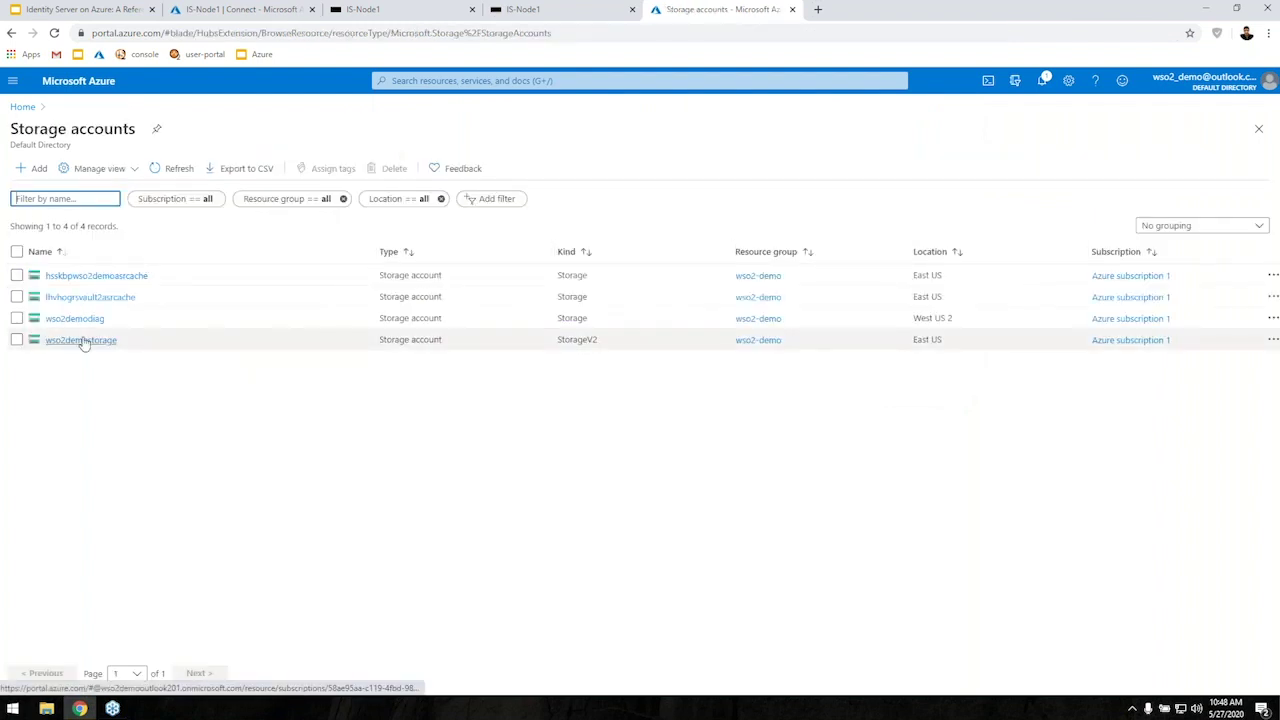
left_click(84, 341)
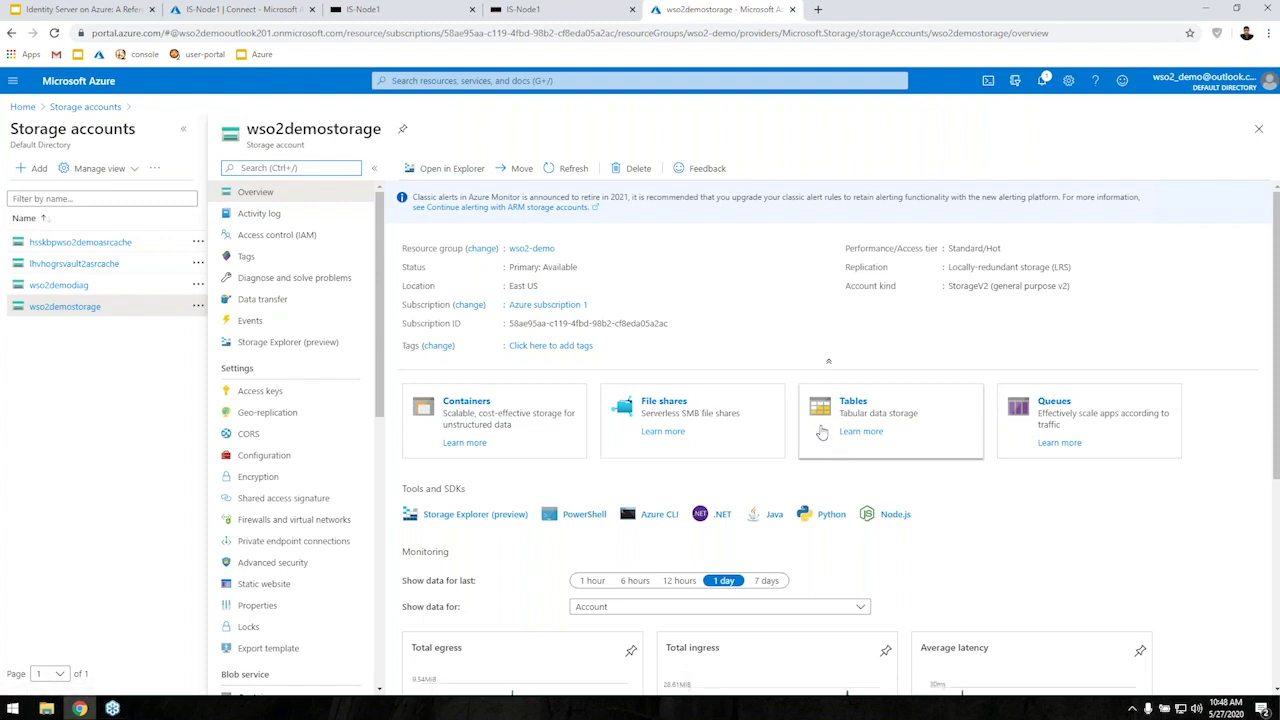
left_click(664, 402)
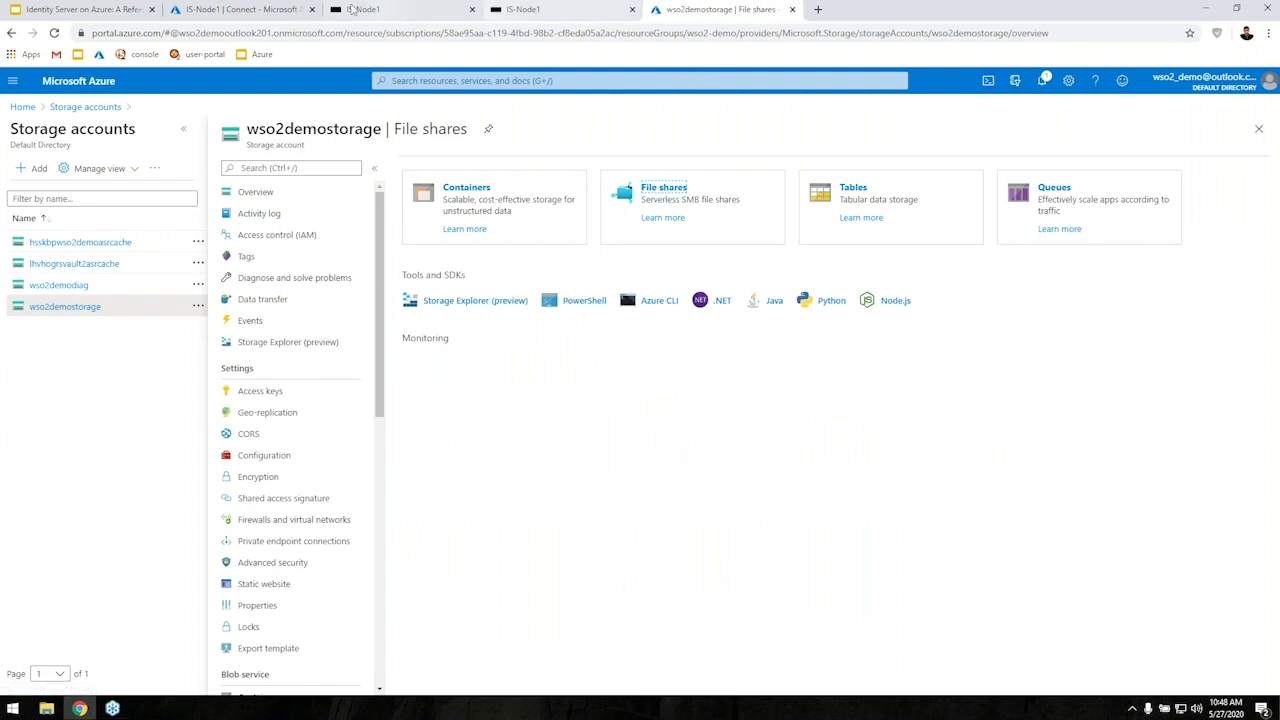
- Return to the IS-Node1 terminal and change the directory to wso2-demo/wso2is-5.10.0/bin/
left_click(352, 9)
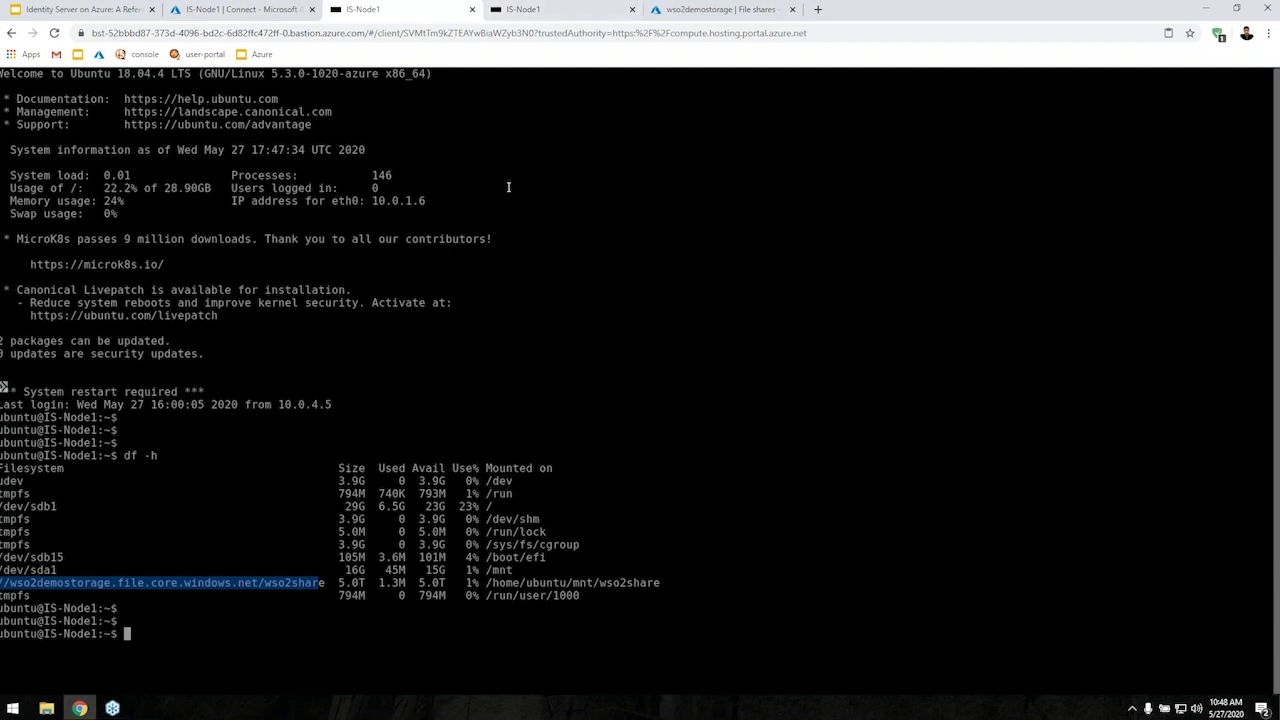
type("cd wso")
key("Tab")
type("w")
key("Tab")
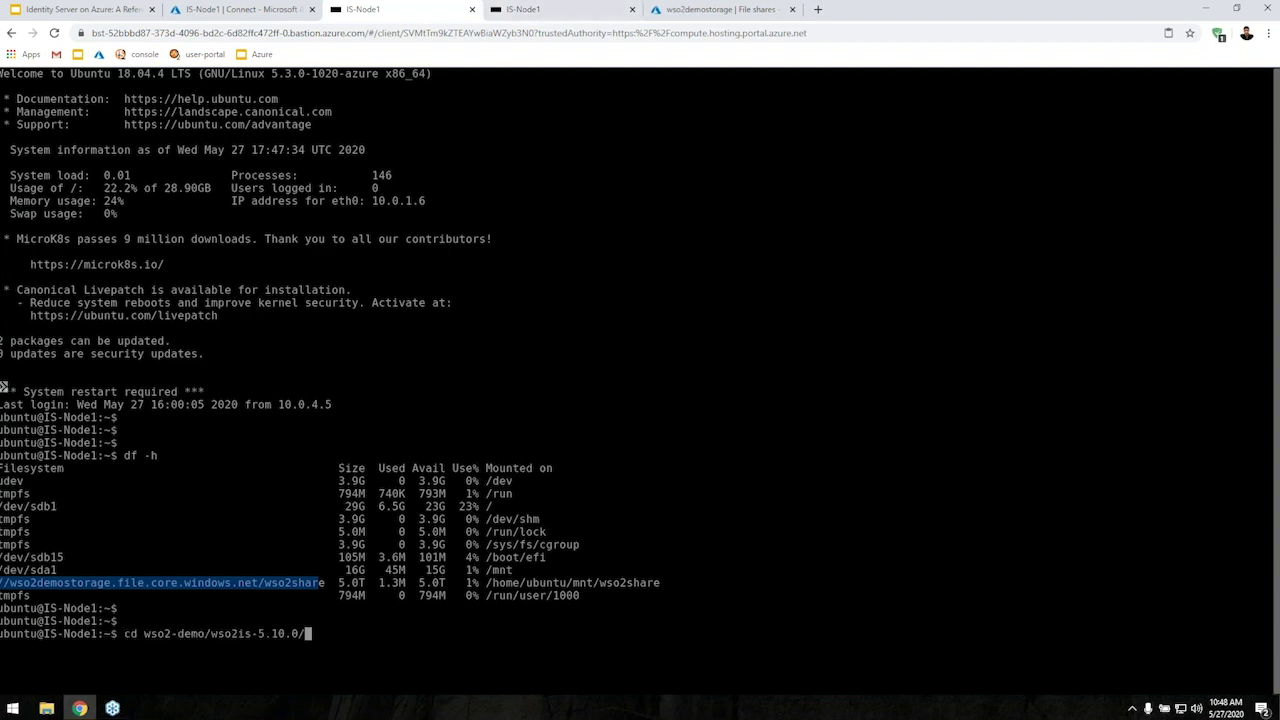
type("b")
key("Tab")
key("Return")
key("Return")
- List the contents of the azureMonitor folder with ll and go back up to the bin folder
type("cd A")
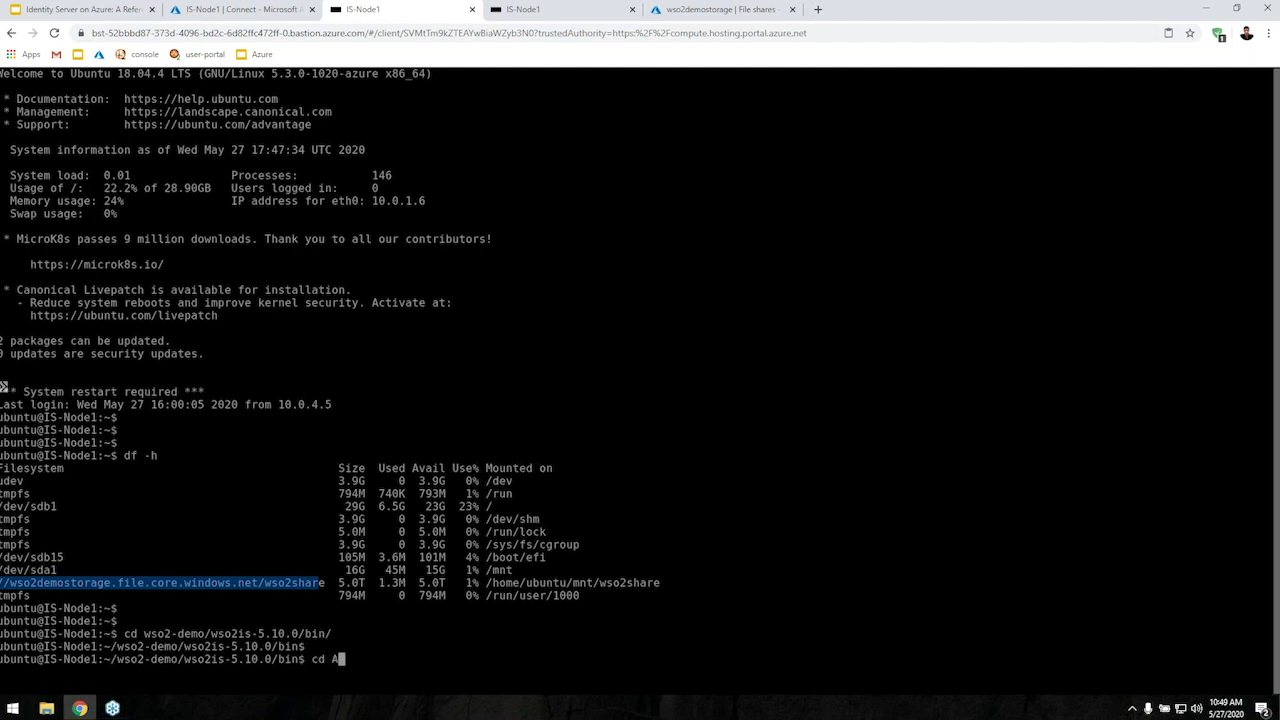
key("Tab")
key("Return")
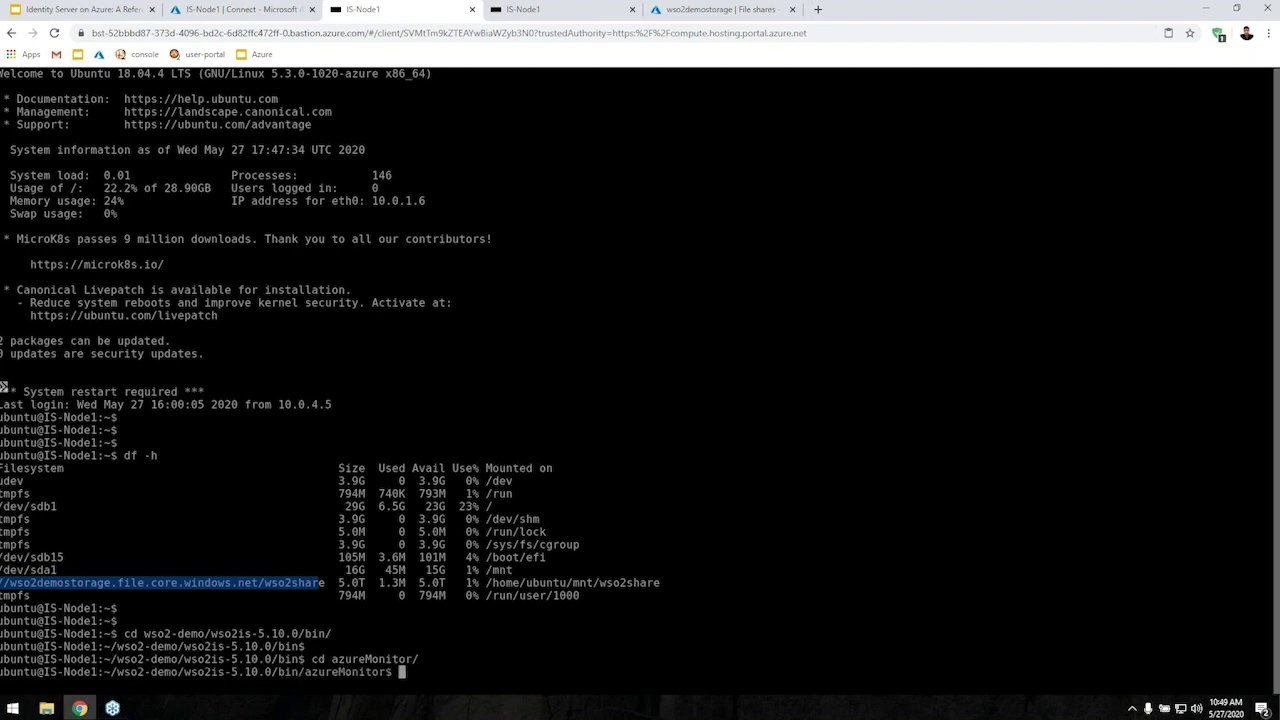
key("Return")
key("Return")
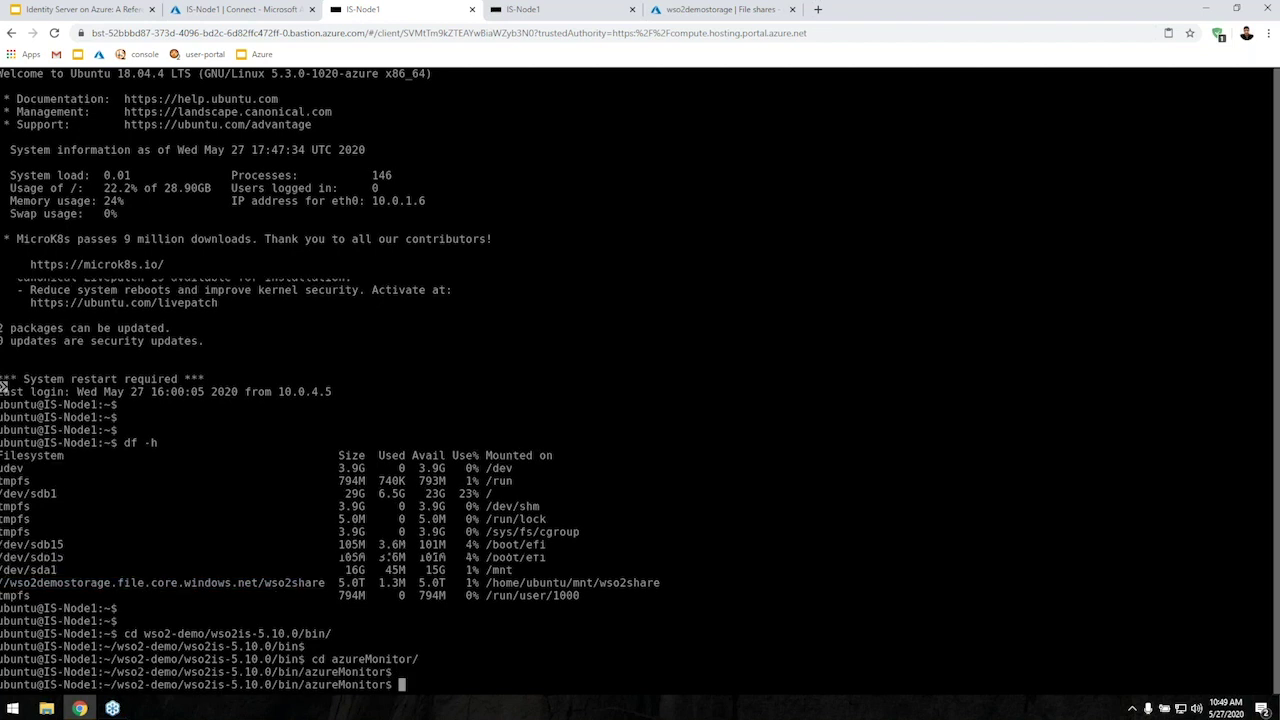
type("ll")
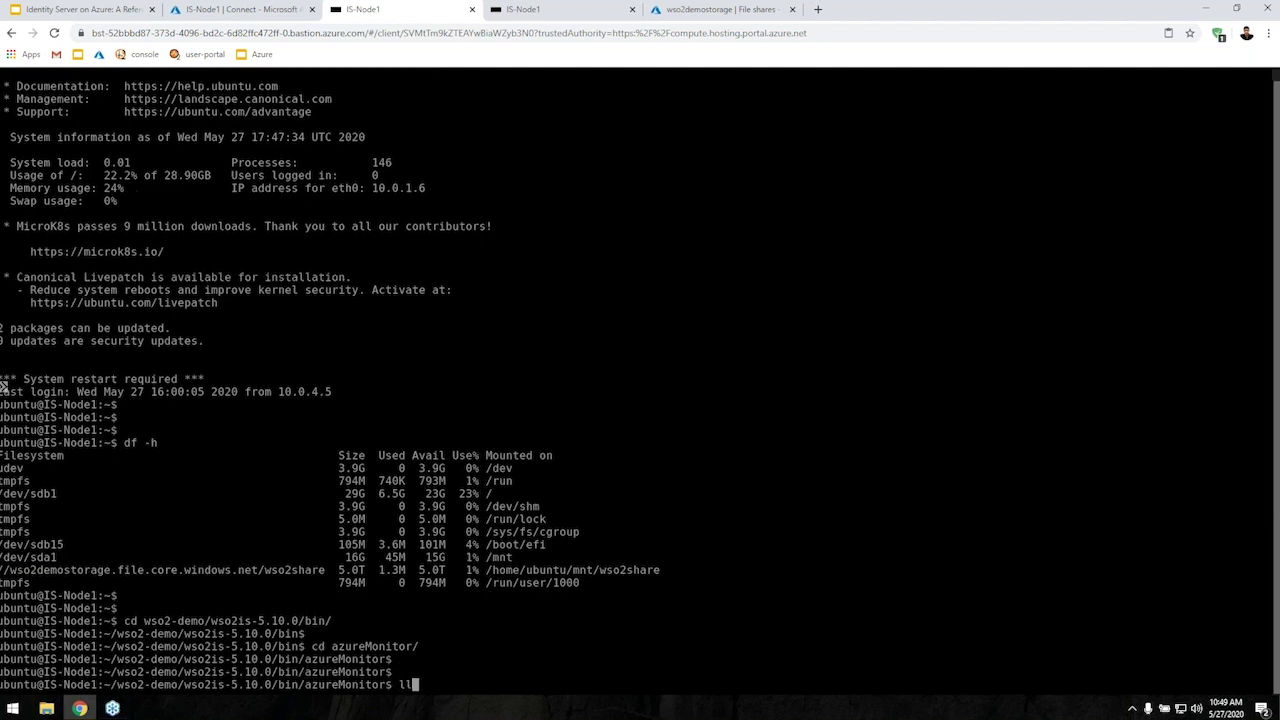
key("Return")
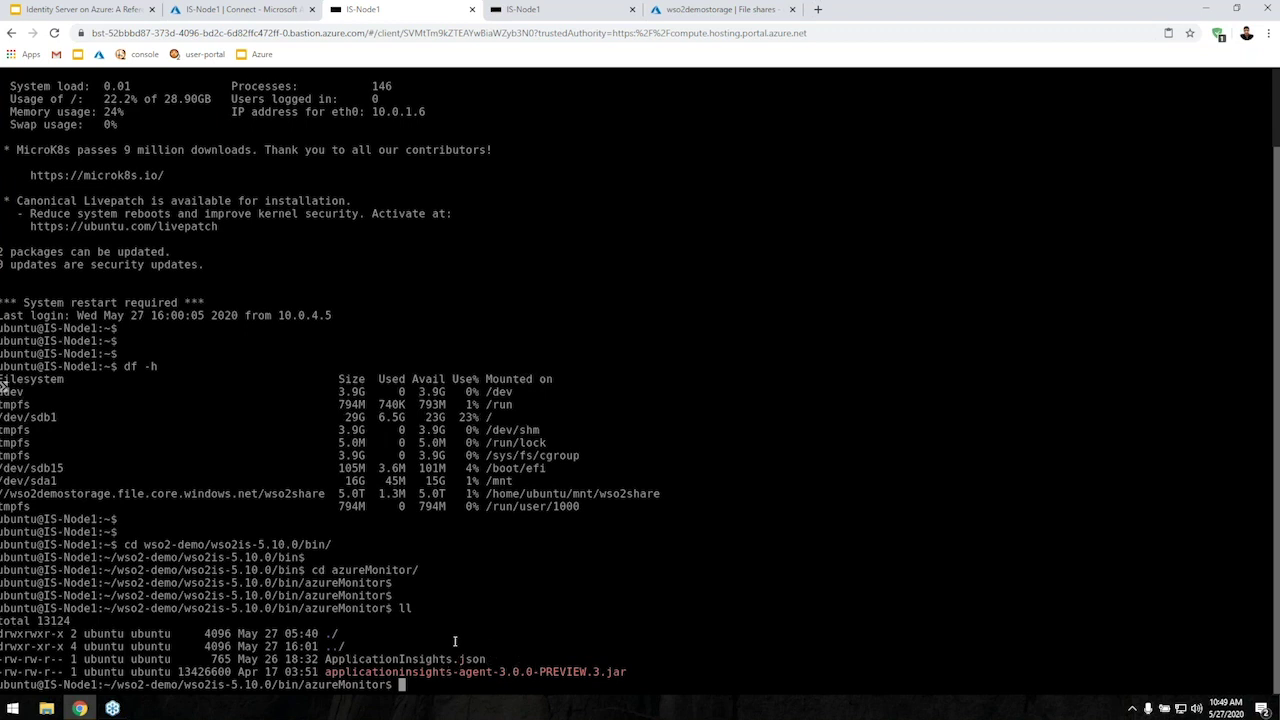
type("cd ..")
key("Return")
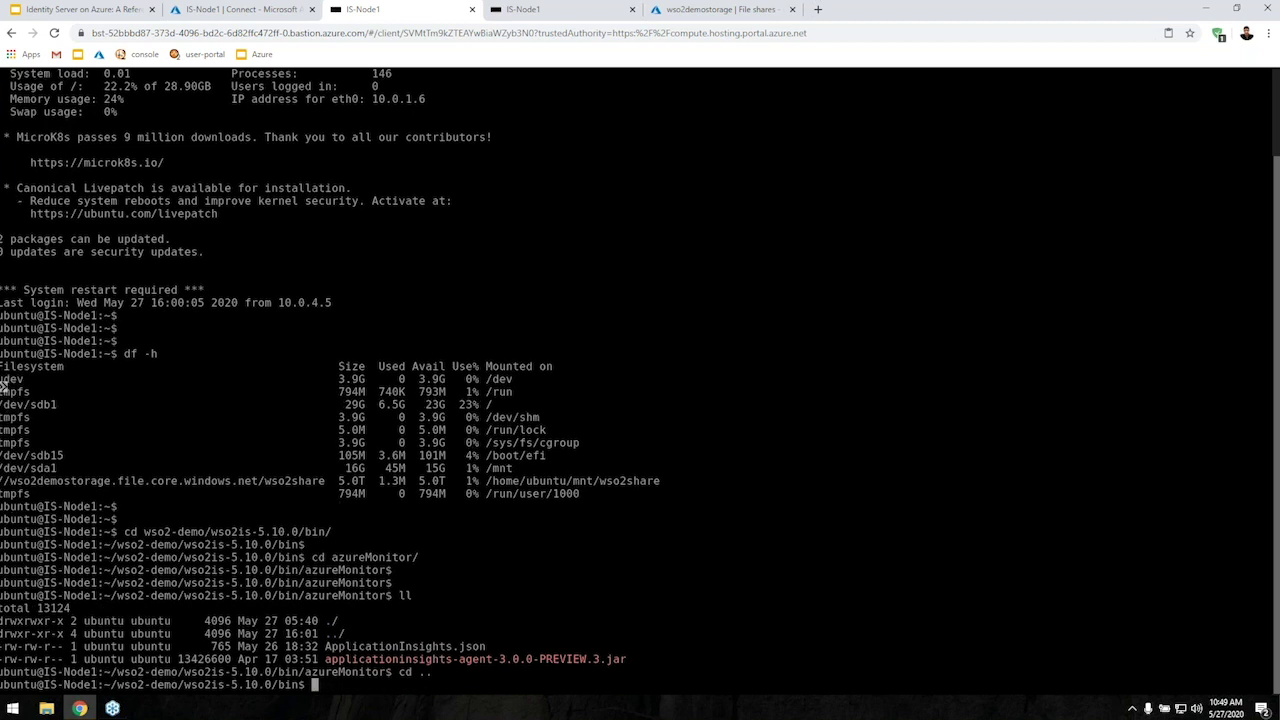
- Open wso2server.sh in vi to review the javaagent option near its end, and quit without saving
type("vi")
type("wso2server.s")
key("Tab")
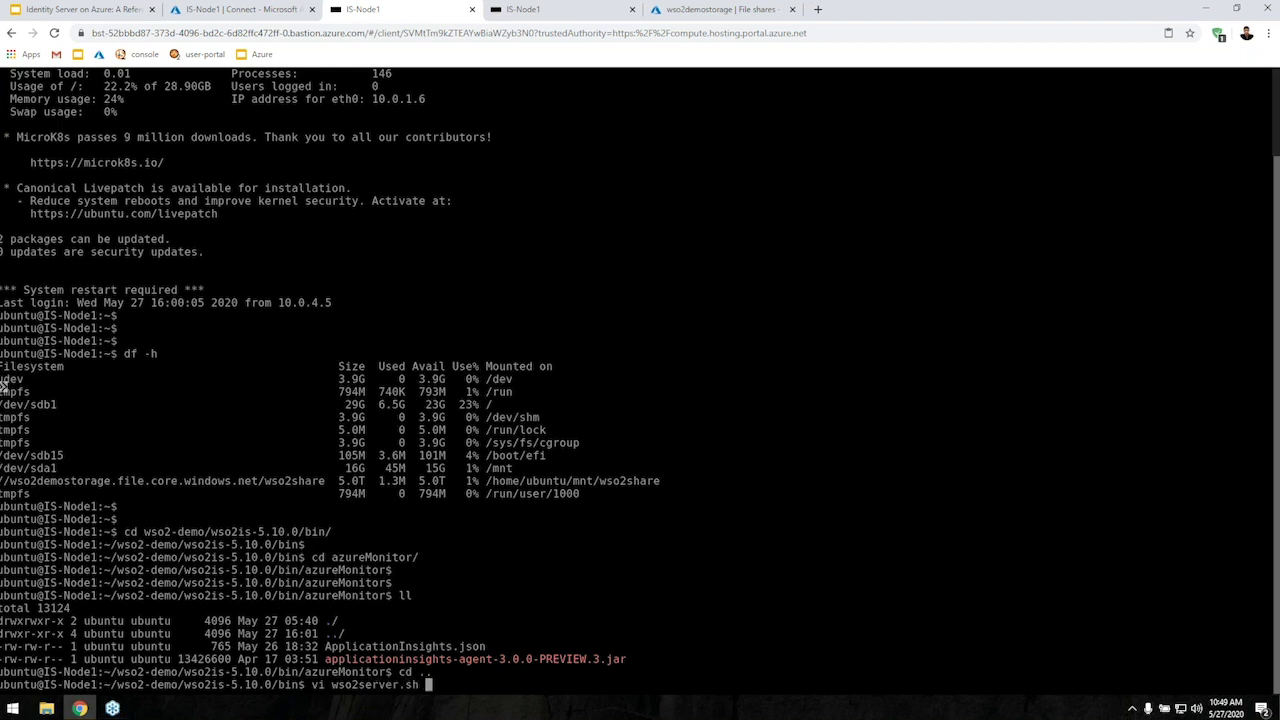
key("Return")
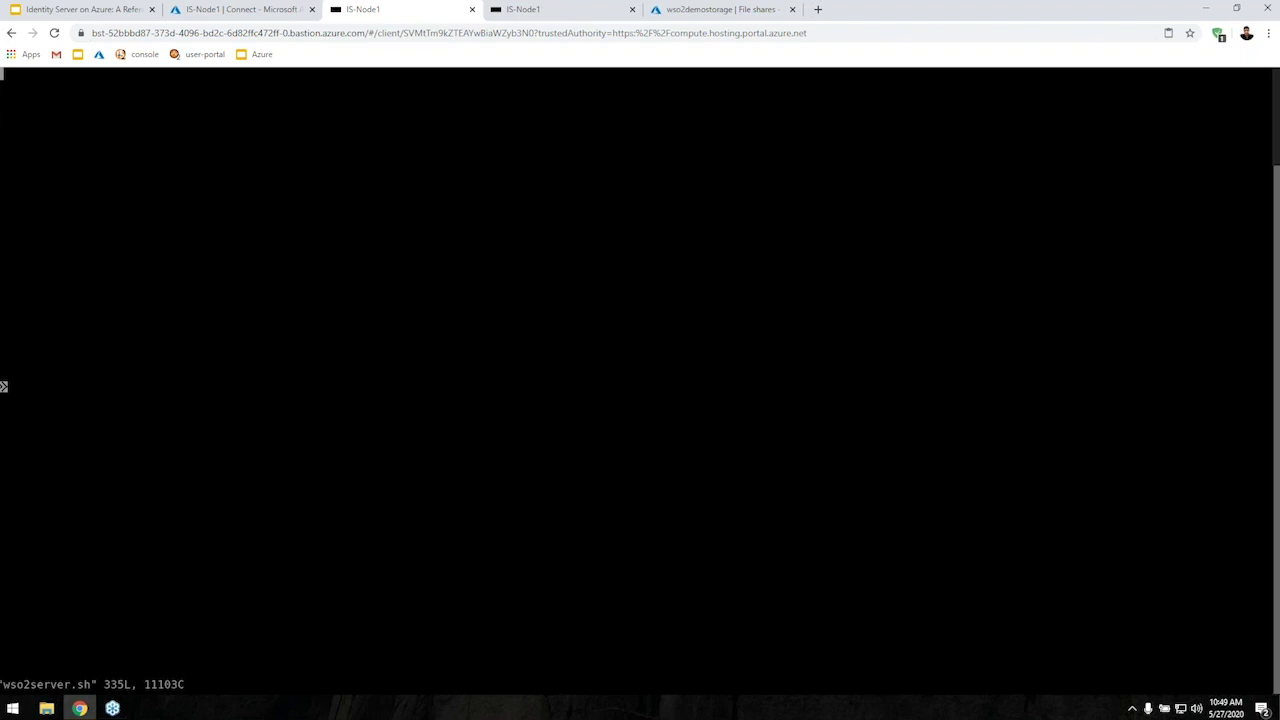
key("Down")
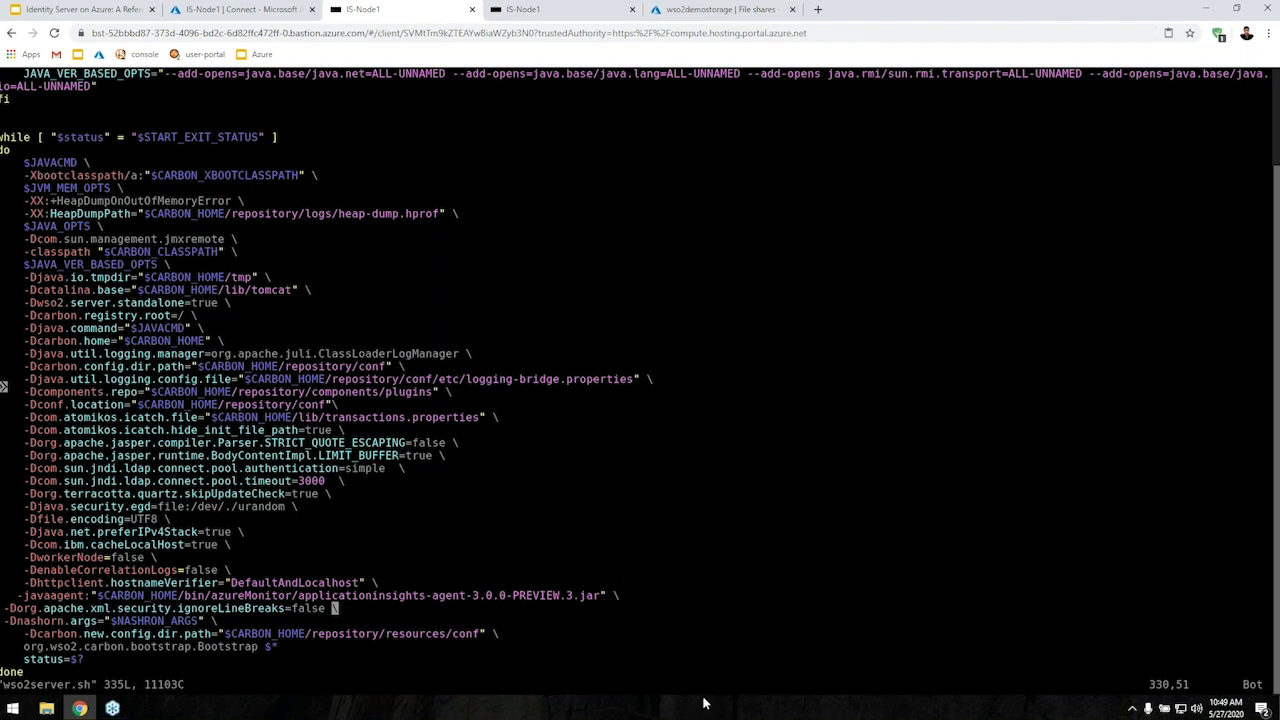
key("Escape")
type(":q")
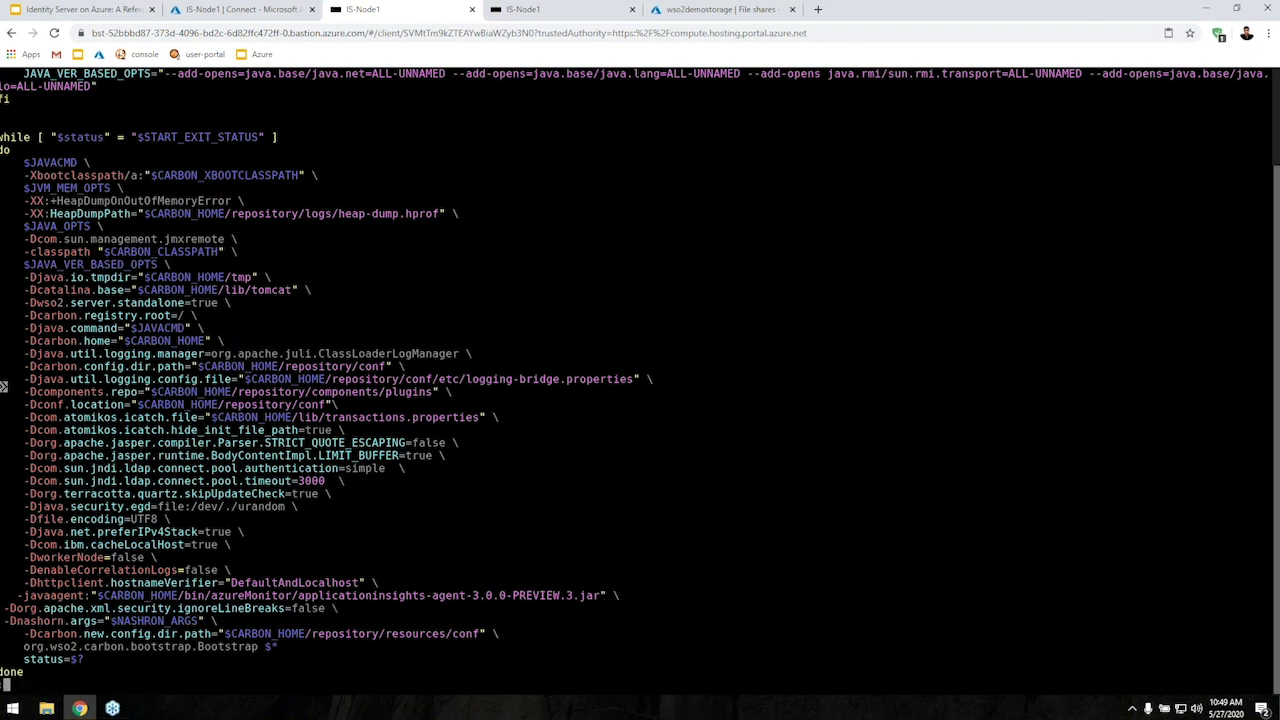
type("!")
key("Return")
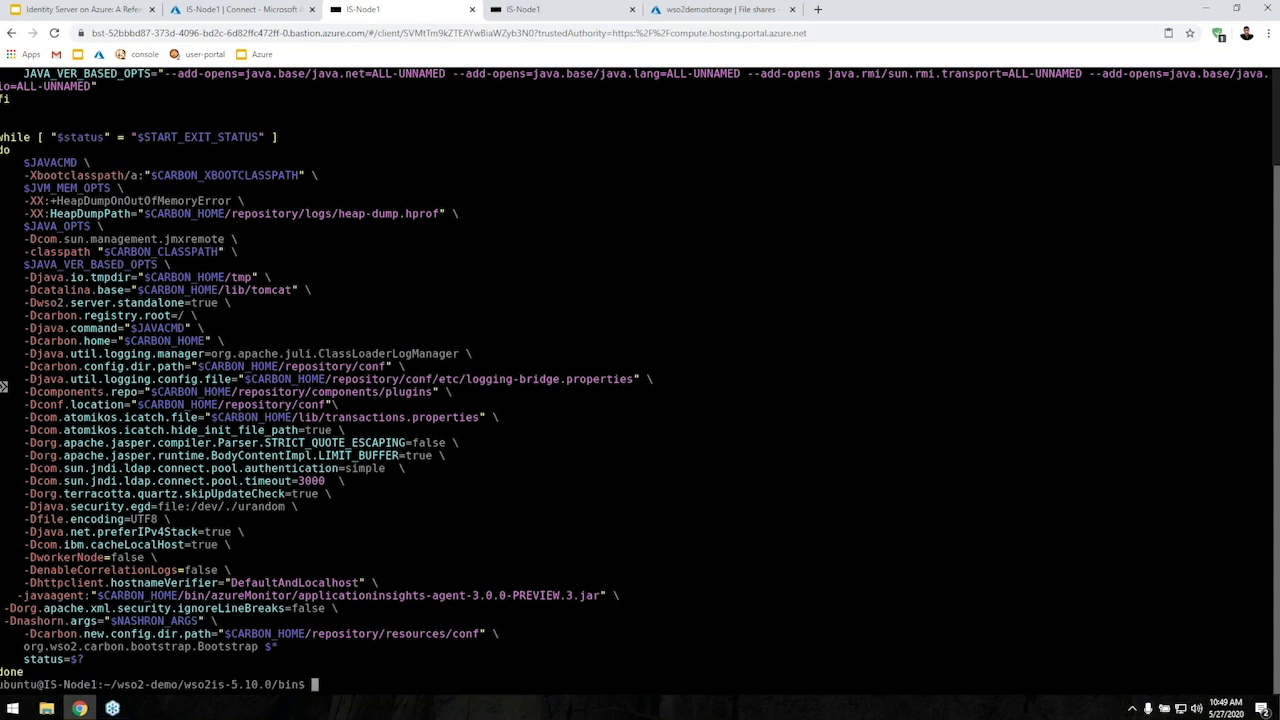
key("Return")
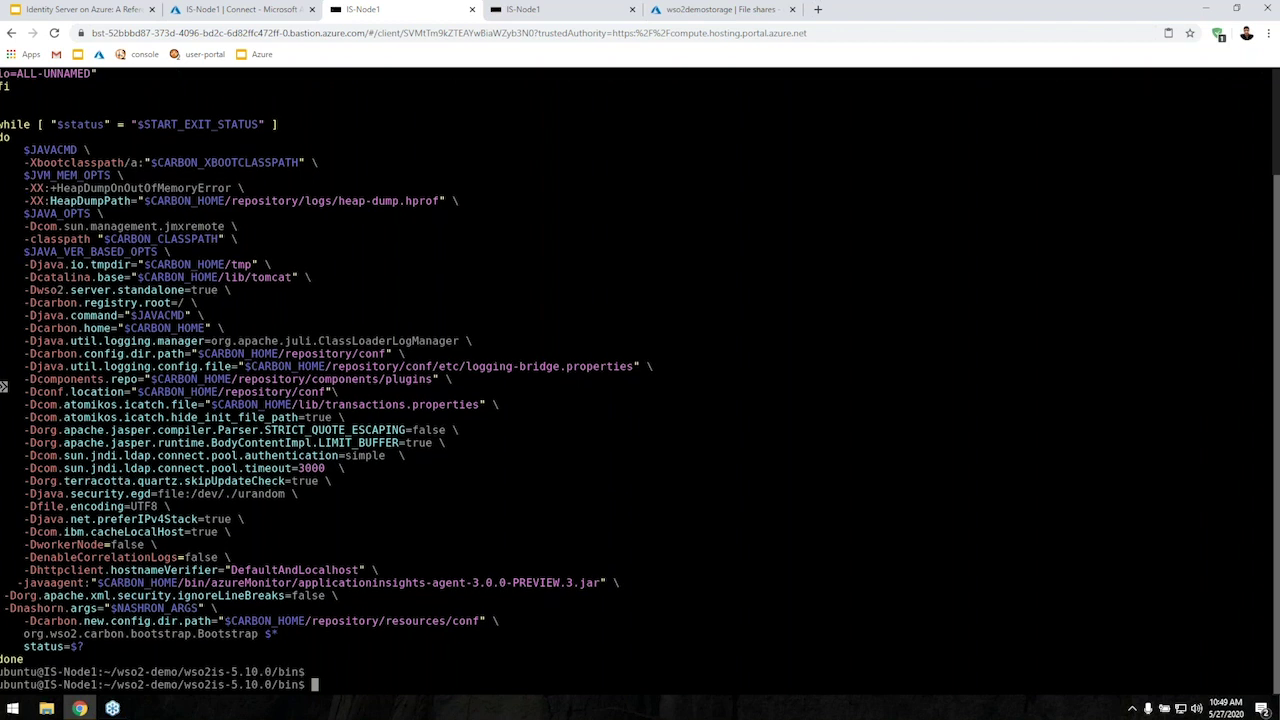
key("Return")
key("Return")
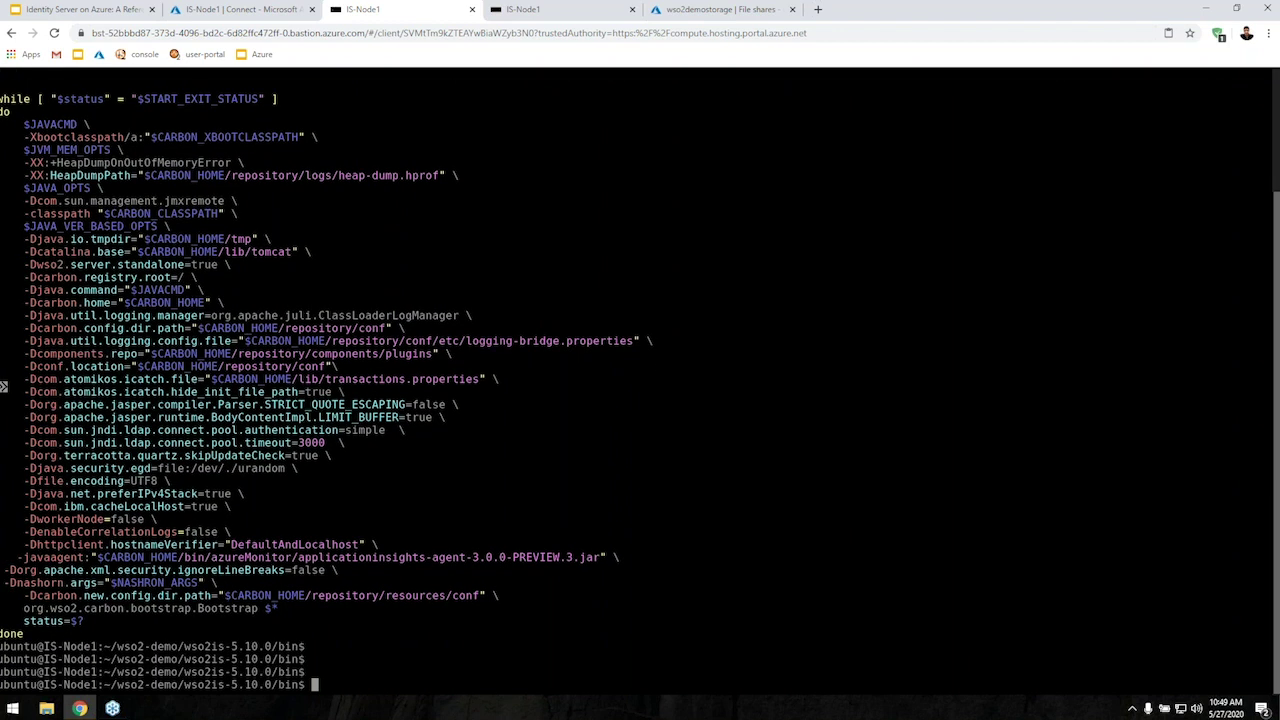
- Switch to the Azure portal, search for "mo", and open the Applications insights in Monitor
left_click(240, 9)
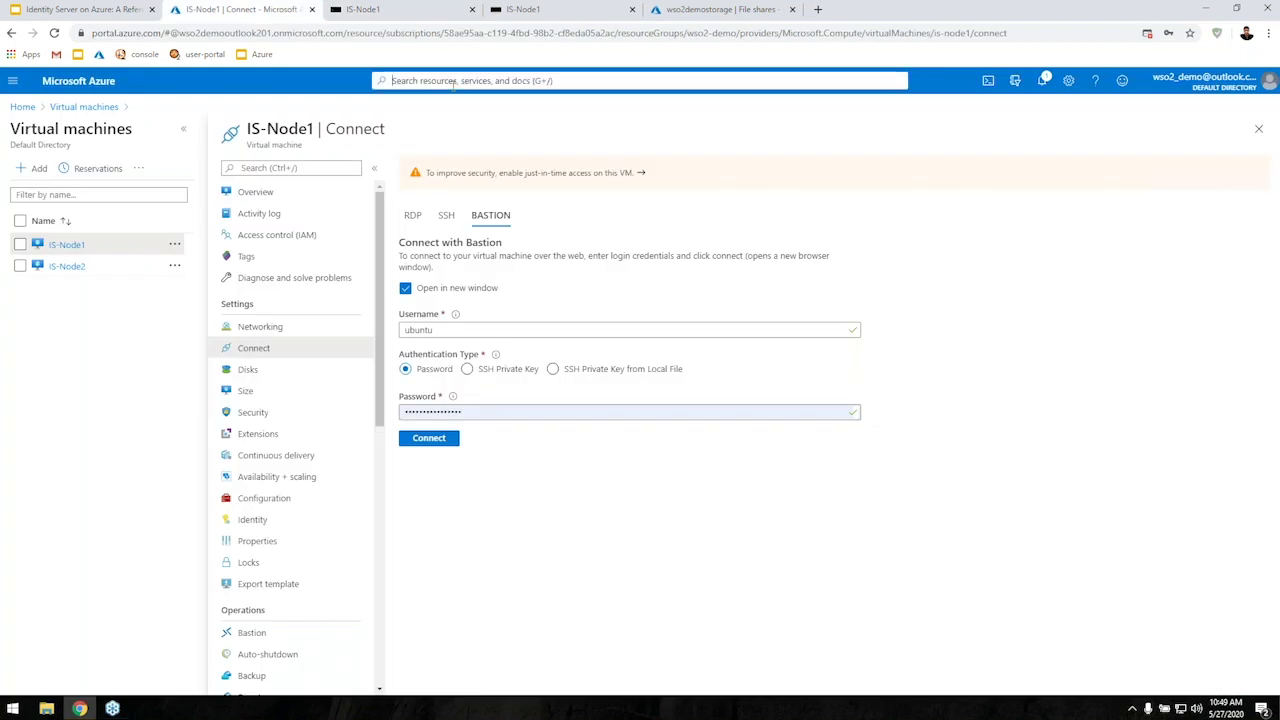
left_click(455, 82)
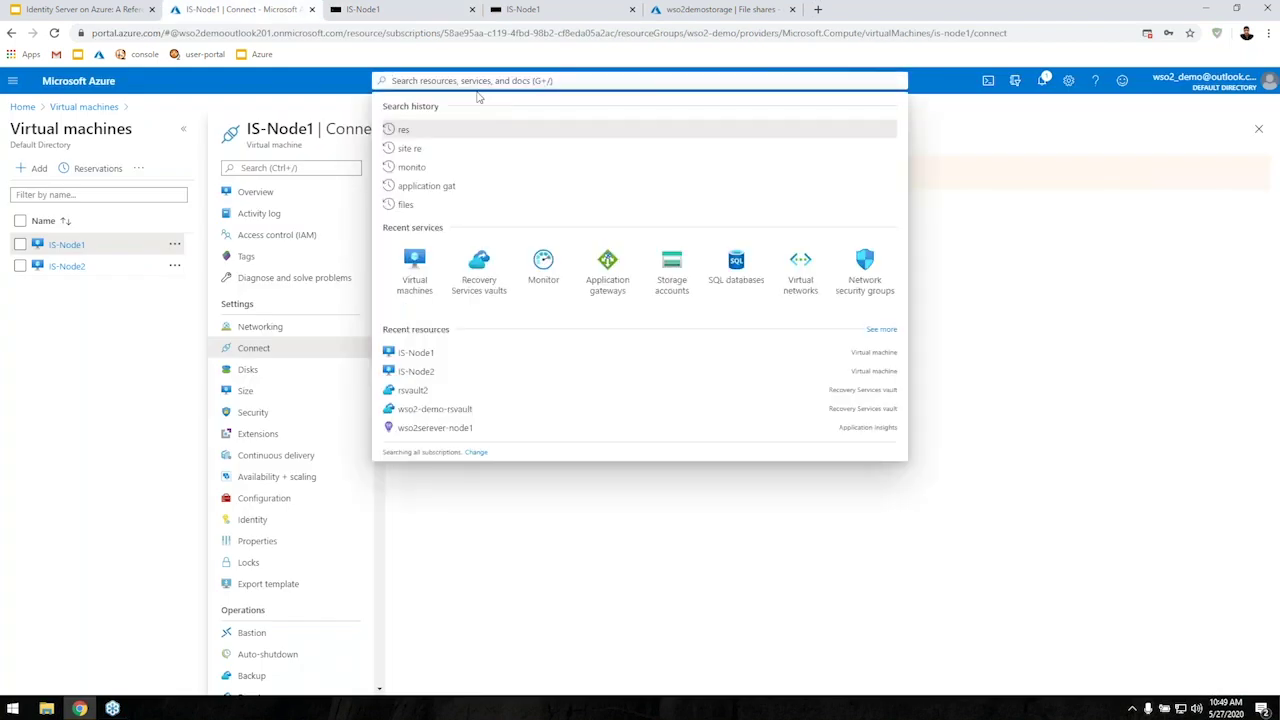
type("mo")
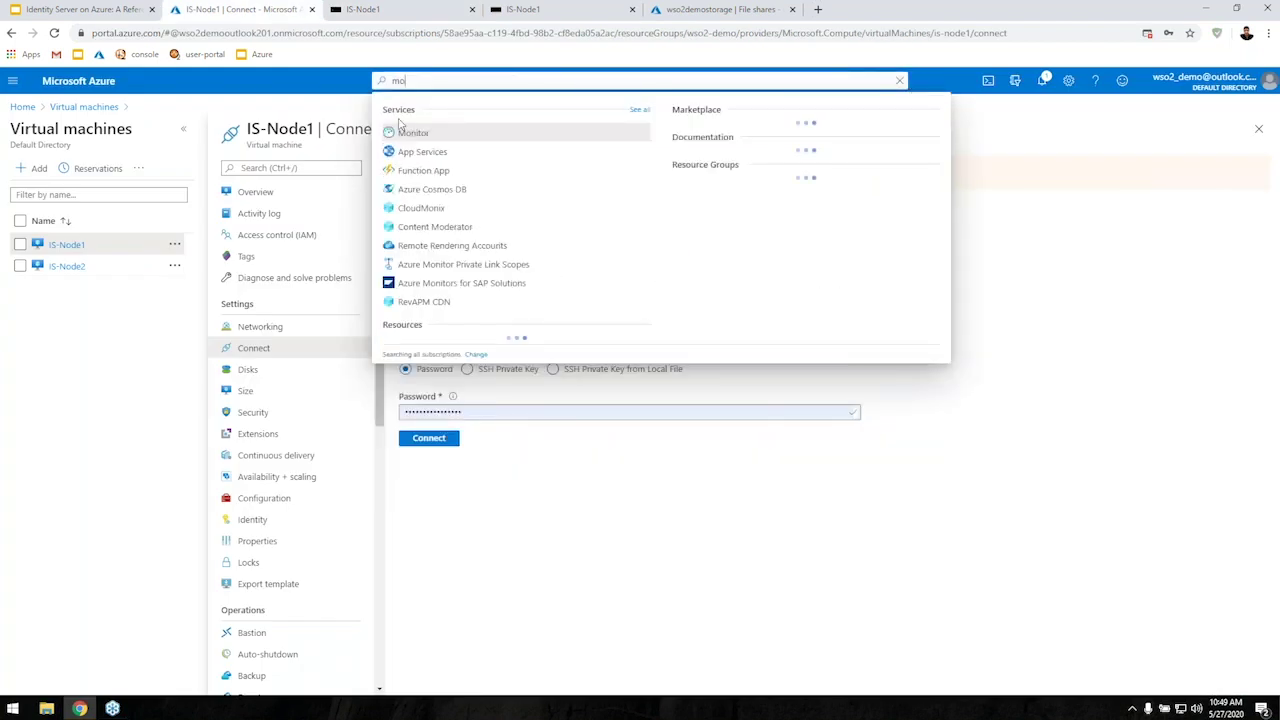
left_click(408, 132)
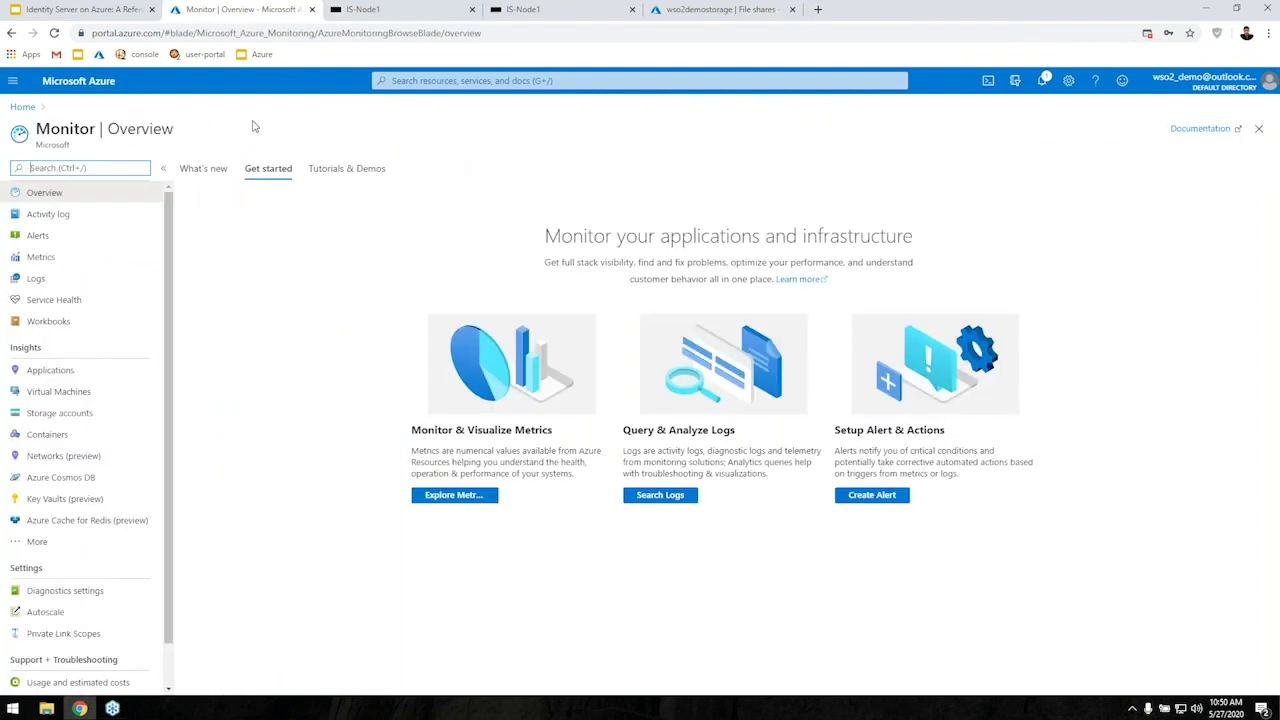
left_click(70, 376)
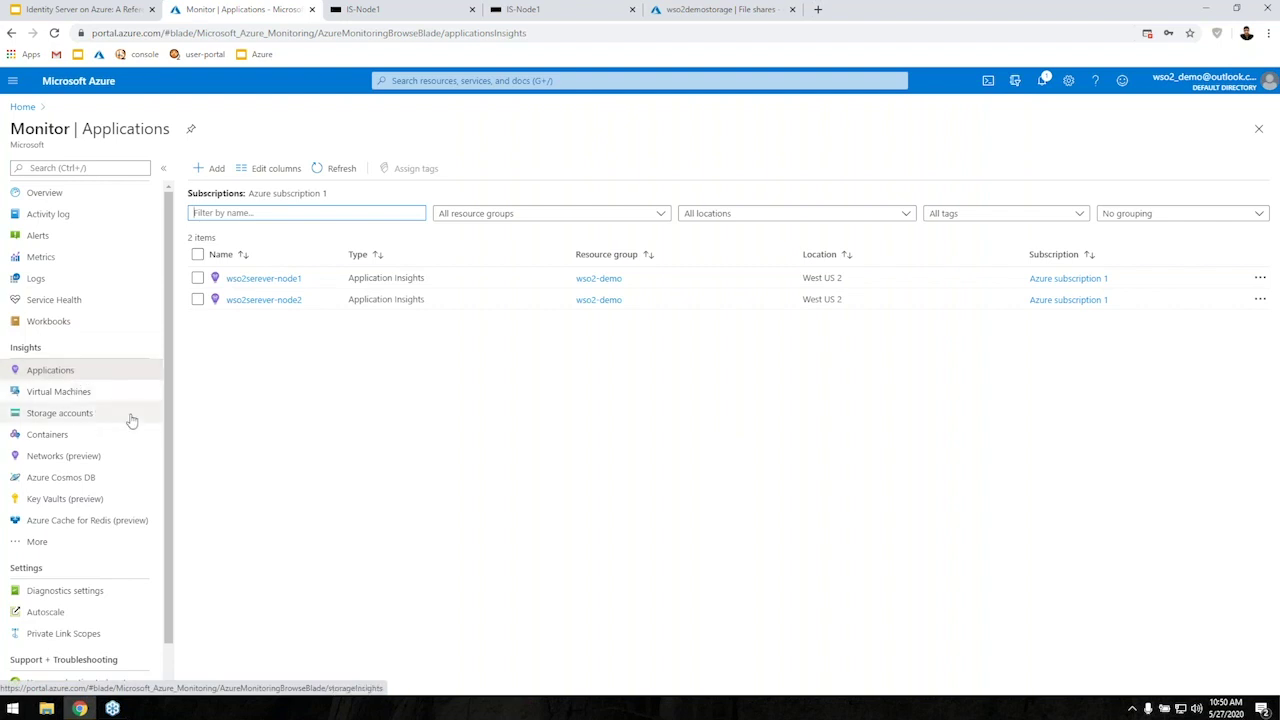
- Open the wso2serever-node1 application and view its live metrics with the resource list collapsed
left_click(269, 285)
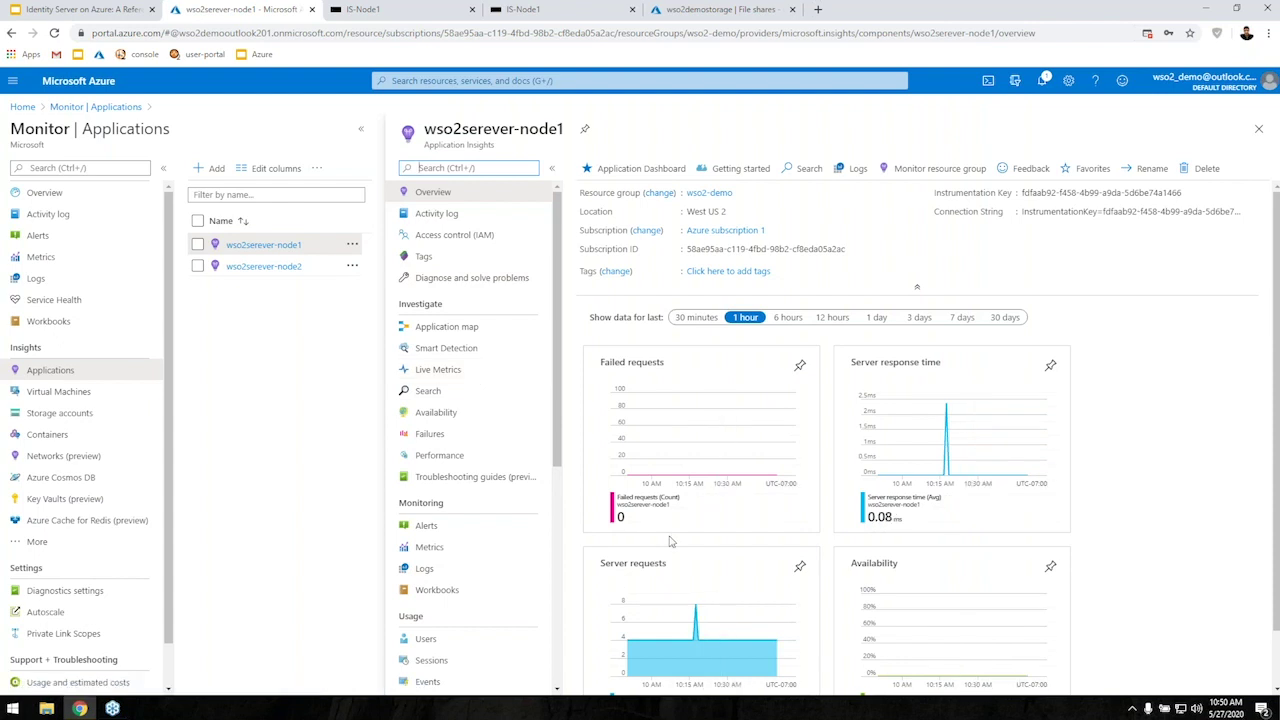
left_click(440, 370)
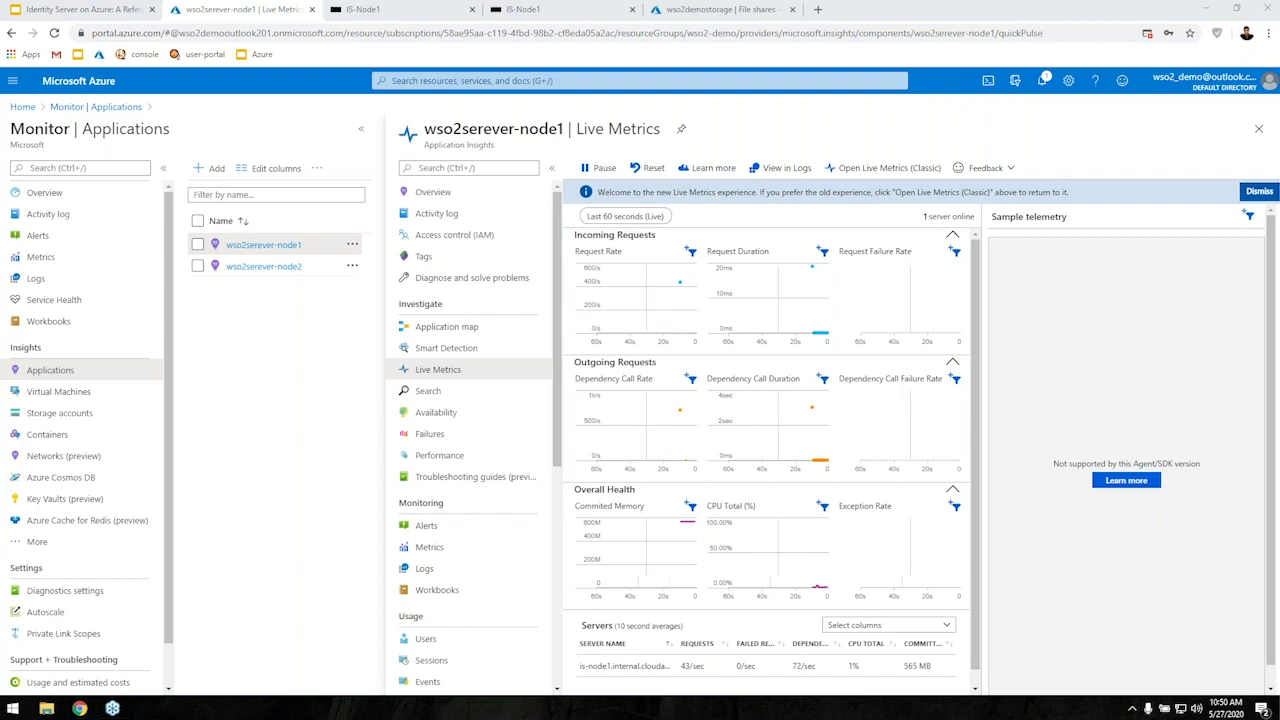
left_click(362, 137)
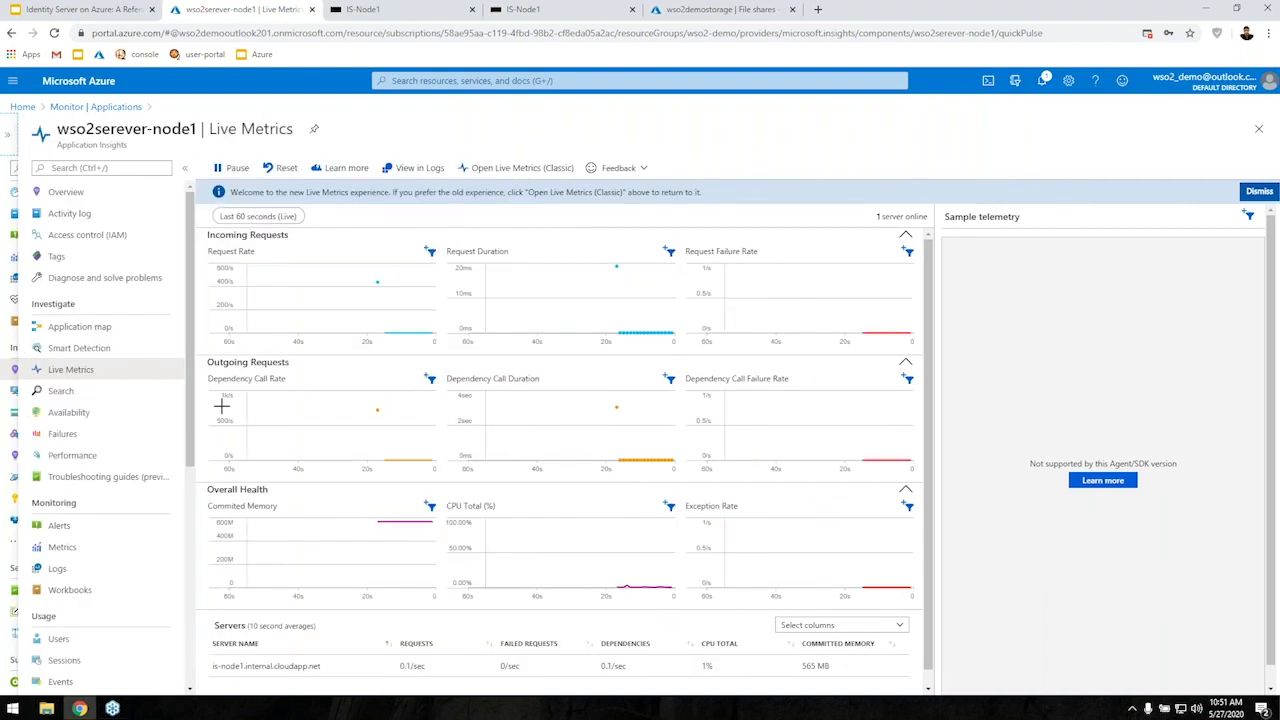
- Search the telemetry of wso2serever-node1 for "error" over the last 24 hours
left_click(62, 392)
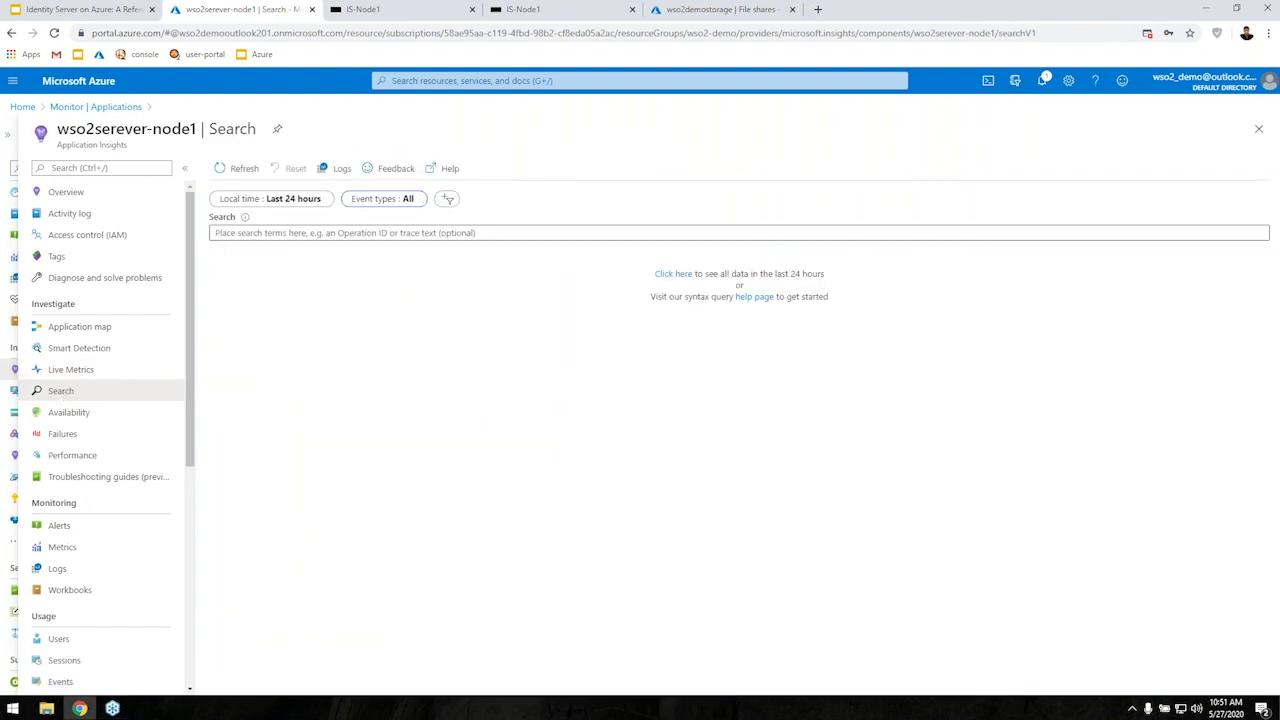
left_click(215, 232)
type("e")
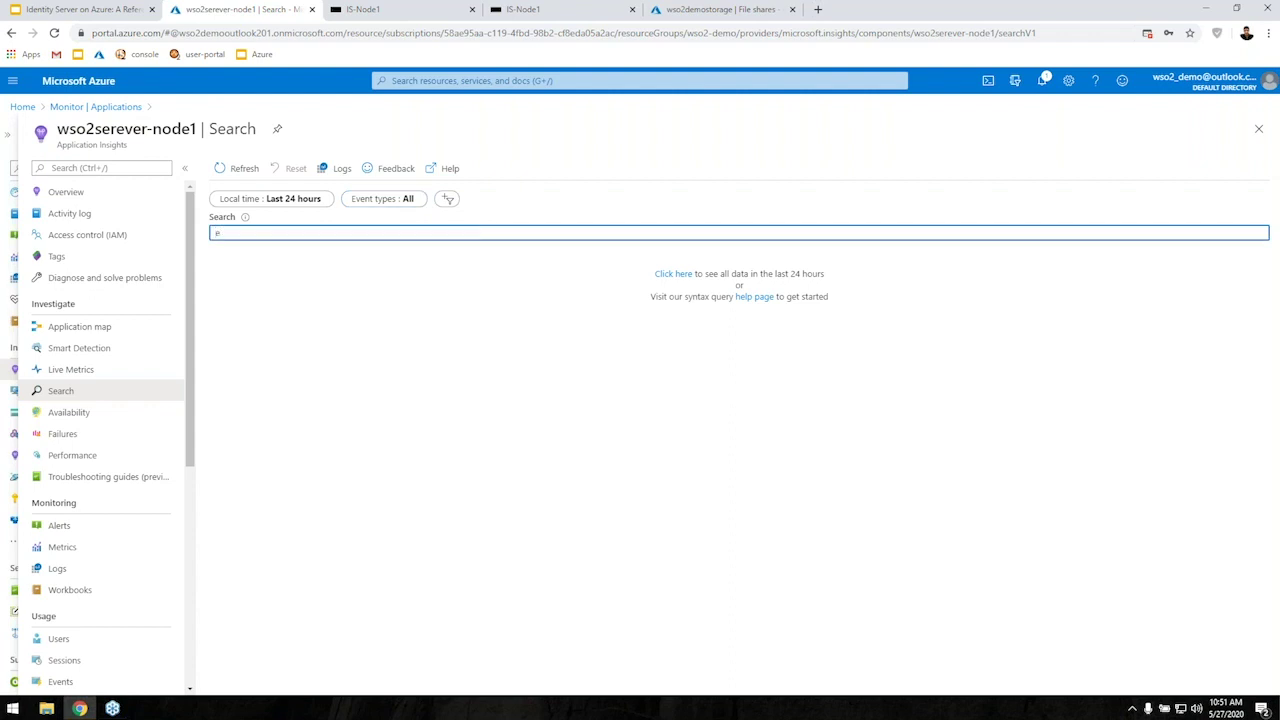
type("rroor")
key("BackSpace")
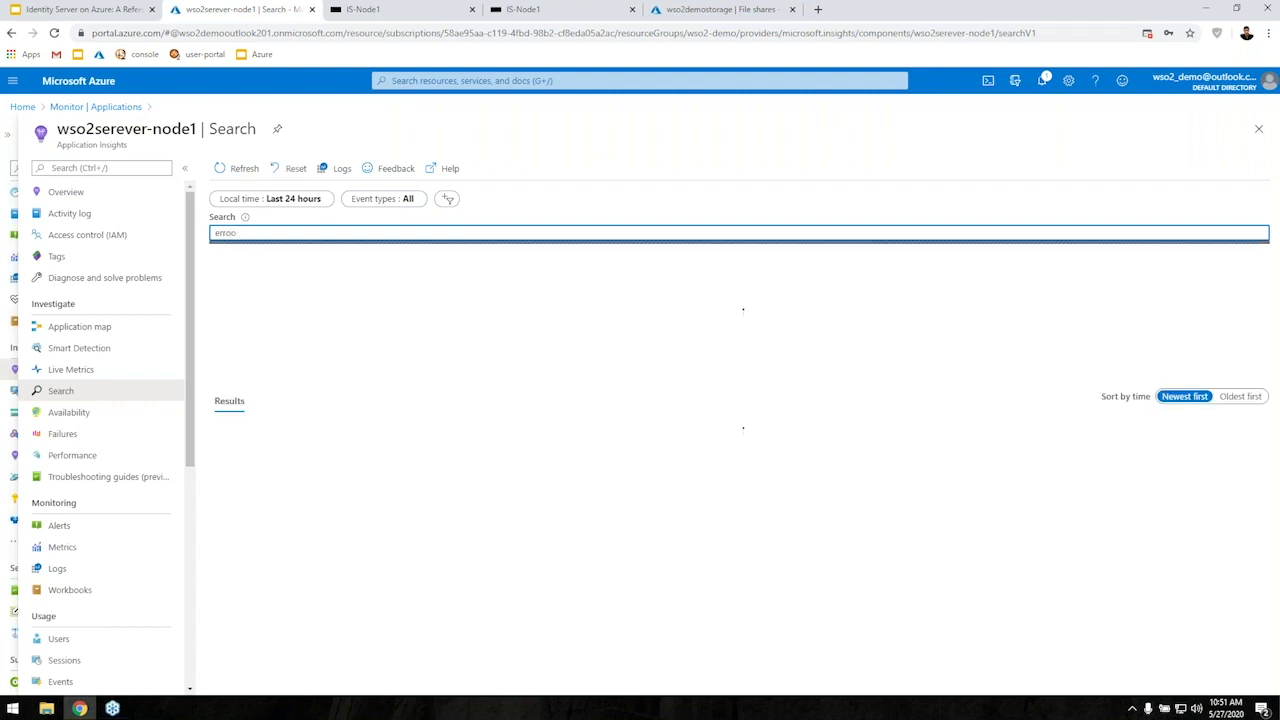
key("BackSpace")
key("BackSpace")
type("or")
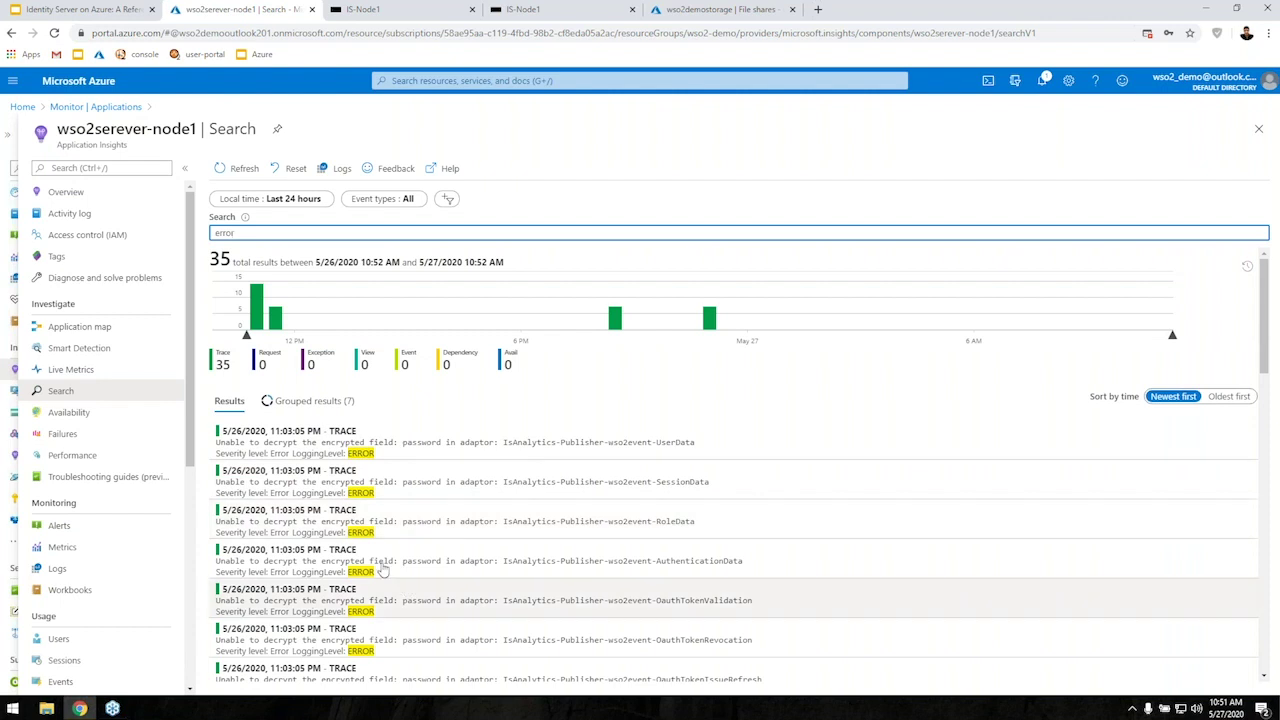
- View the Failures and Metrics pages of the wso2serever-node1 application
left_click(98, 431)
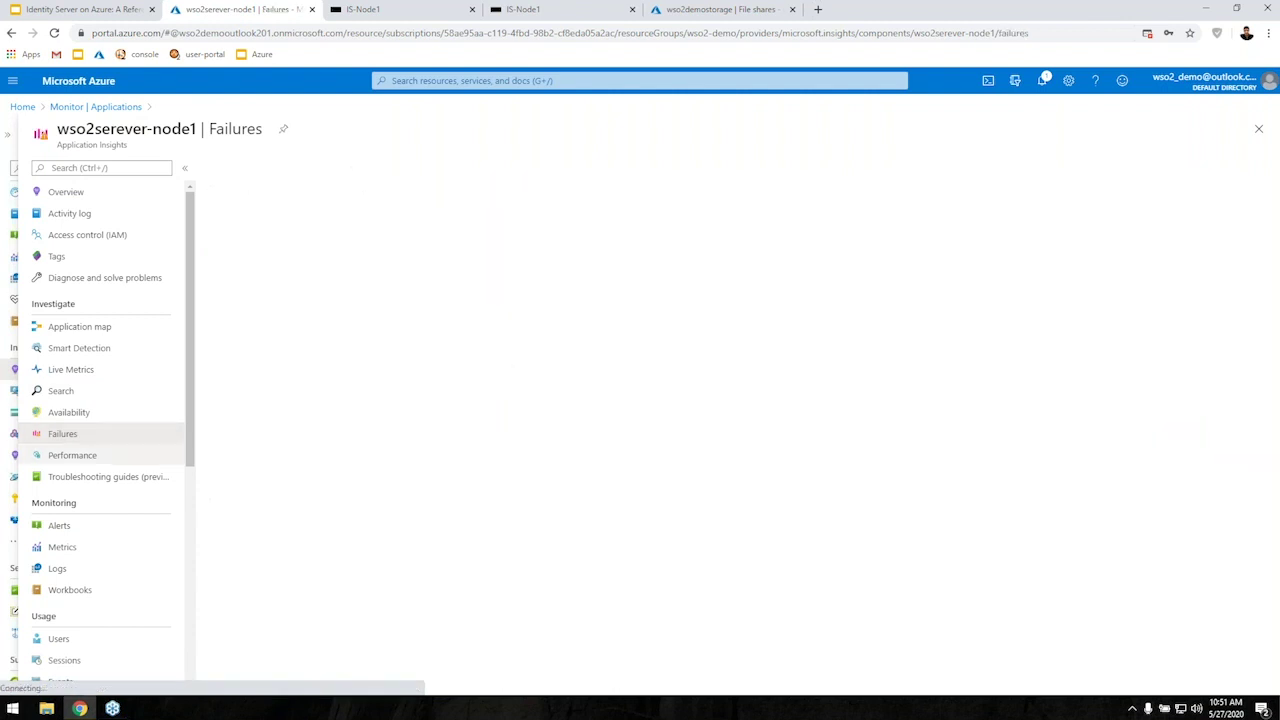
left_click(98, 548)
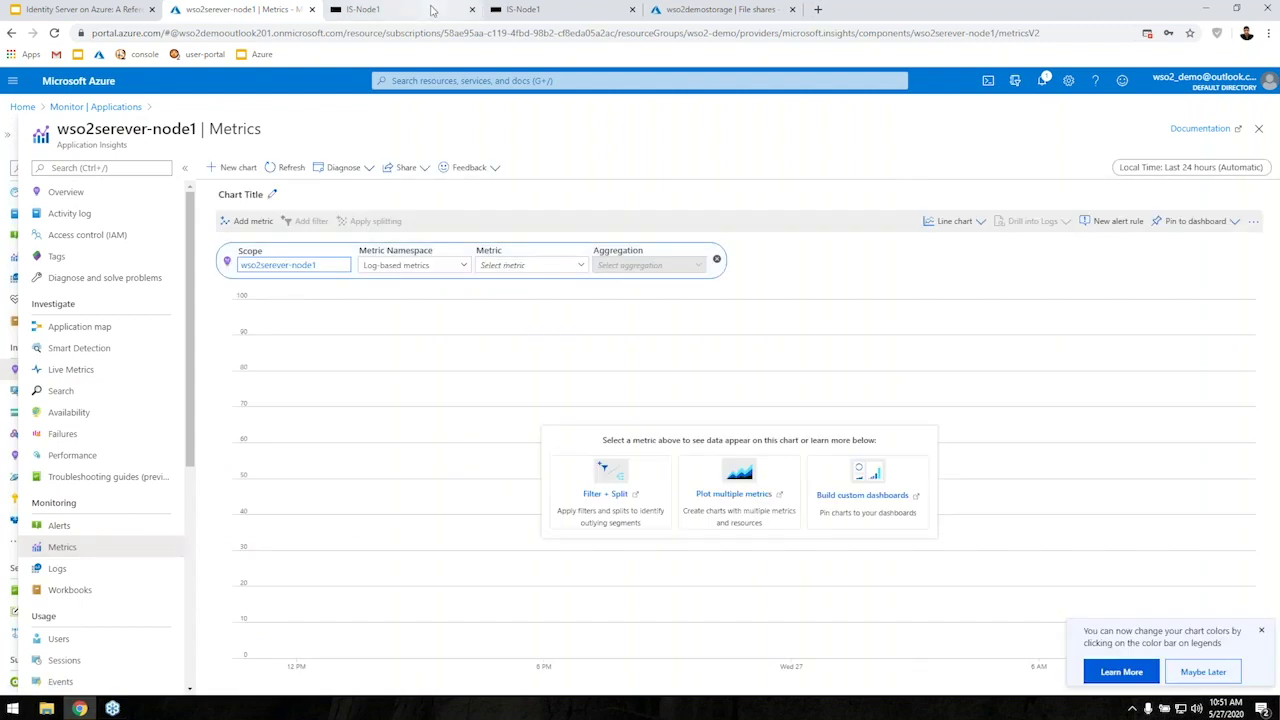
- Switch to the IS-Node1 terminal, go into the azureMonitor directory, and open ApplicationInsights.json in vi to review the jmxMetrics
left_click(432, 9)
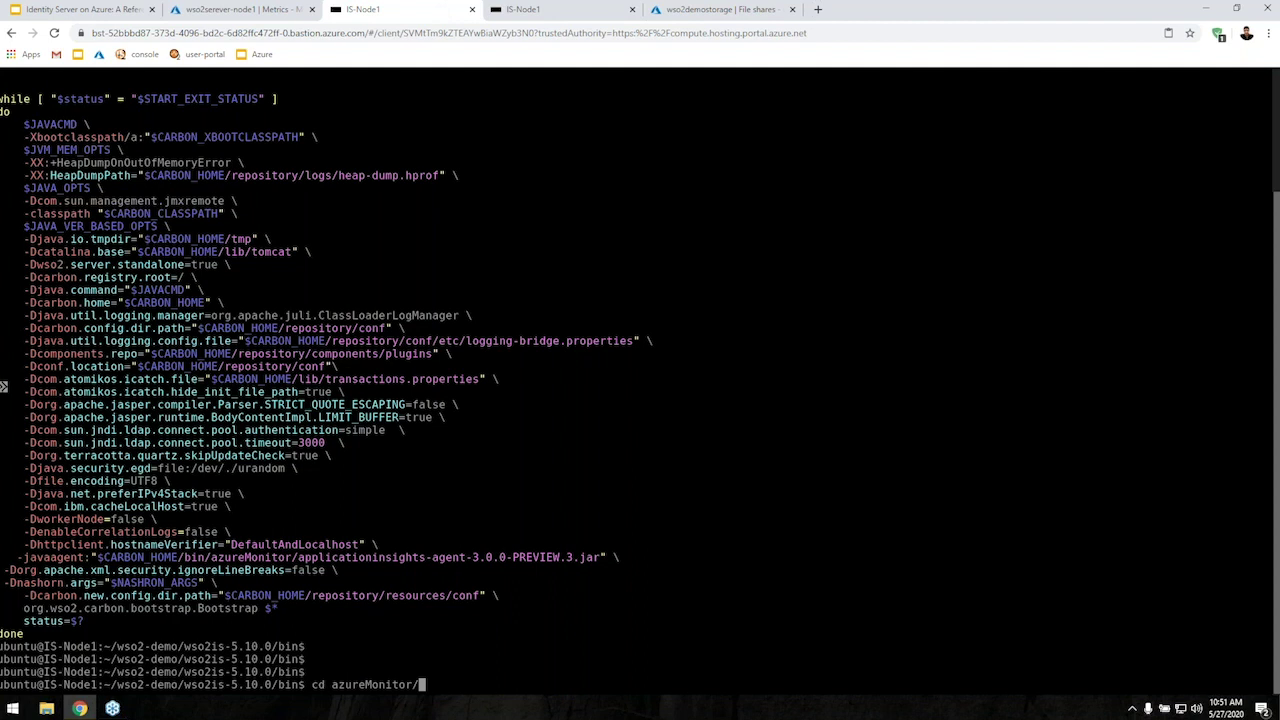
key("Return")
type("vi  ApplicationInsights.json")
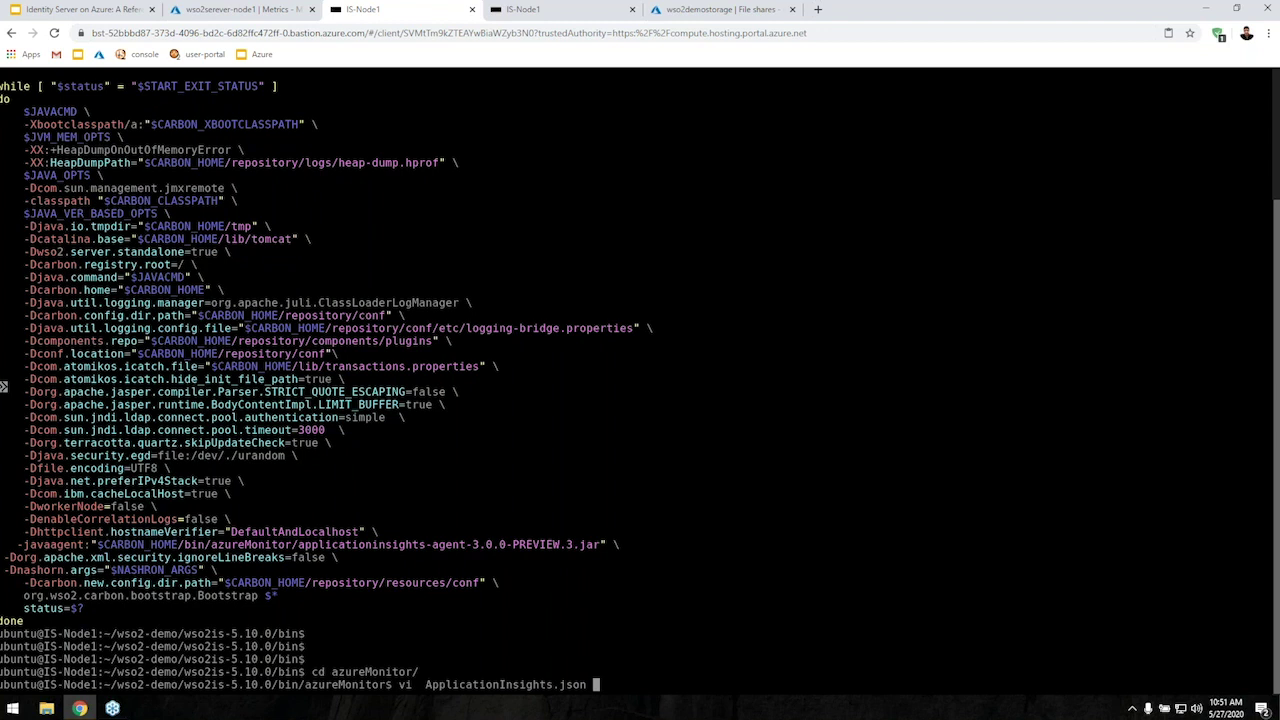
key("Return")
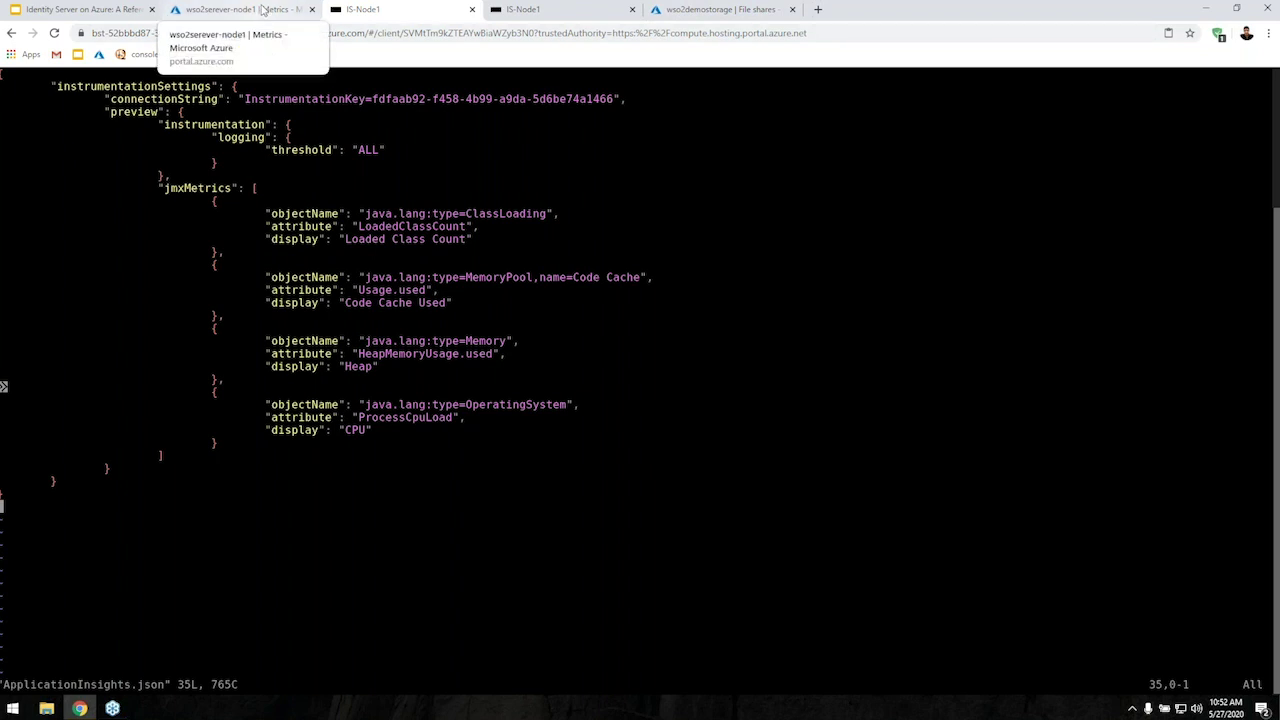
- Back in the Azure portal, chart the cpu and Heap metrics from the azure.applicationinsights namespace for wso2serever-node1
left_click(262, 10)
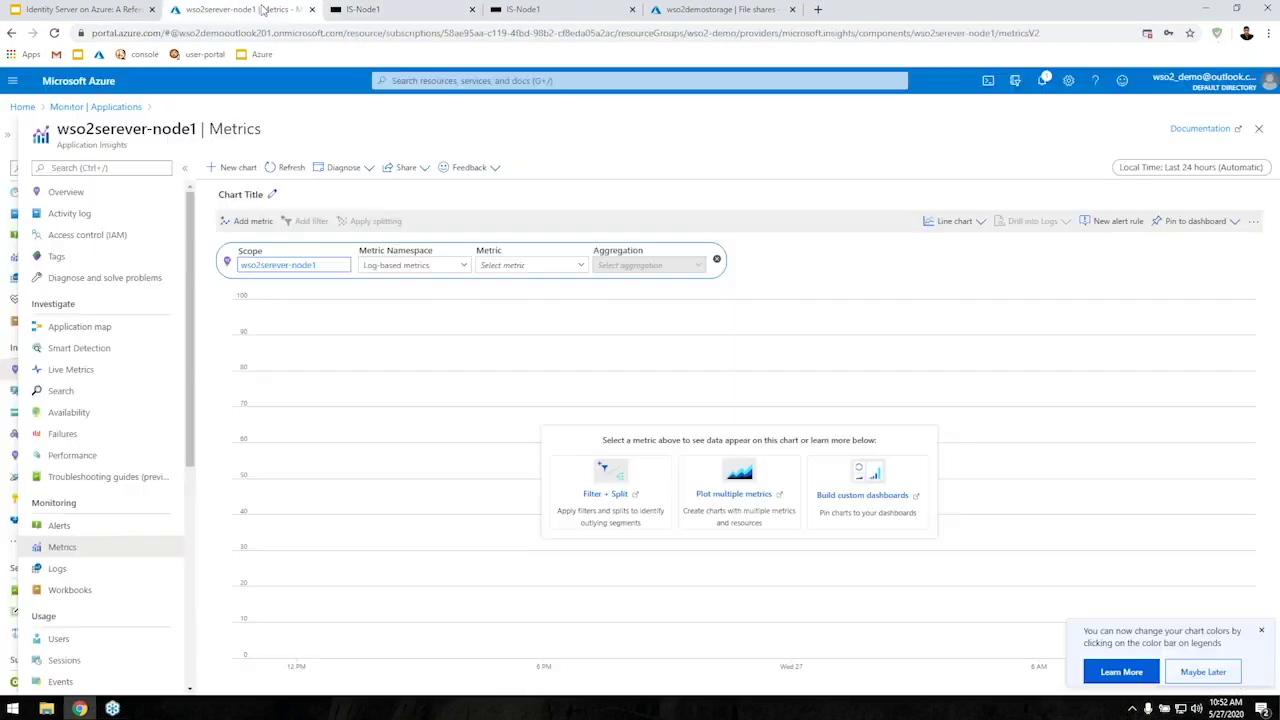
left_click(405, 265)
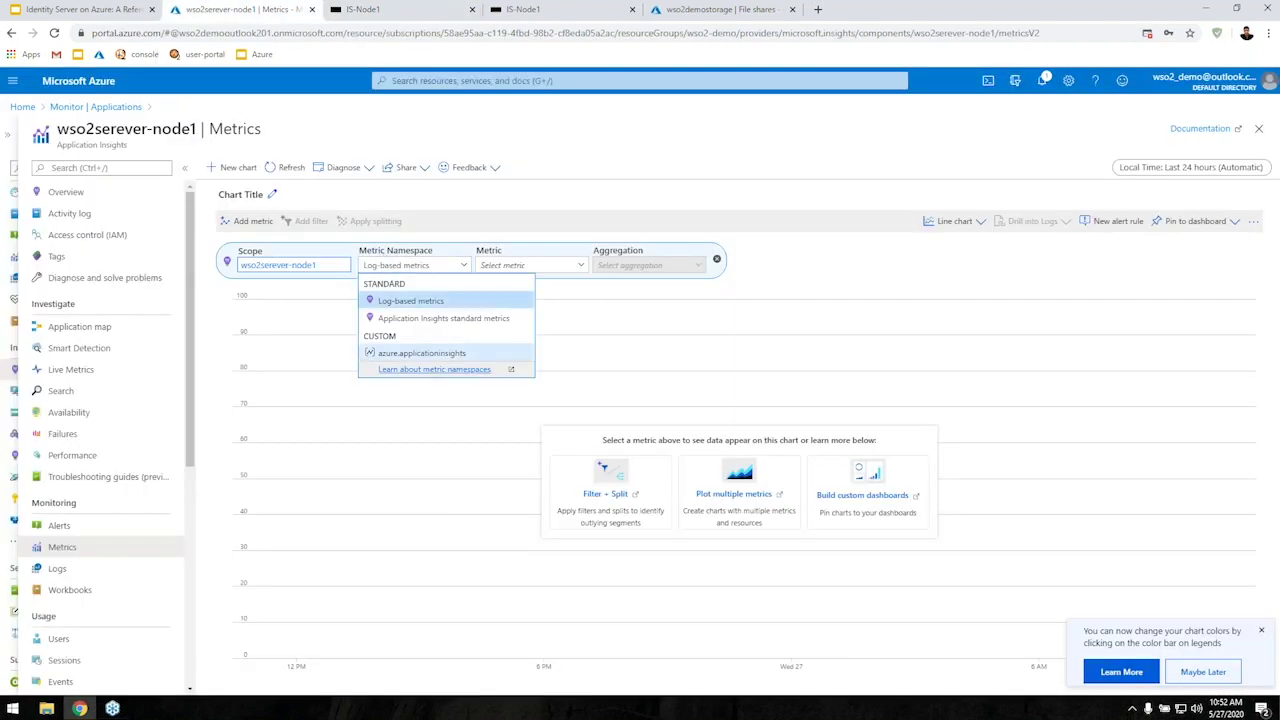
left_click(422, 353)
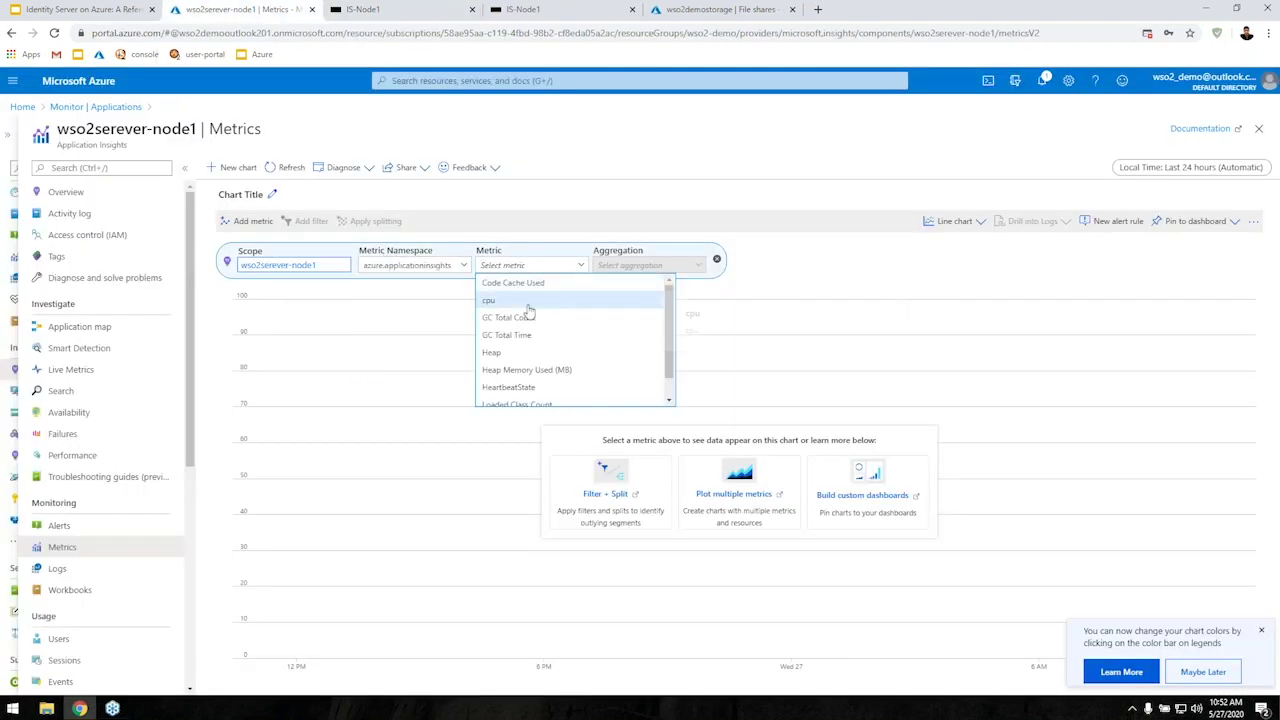
left_click(508, 302)
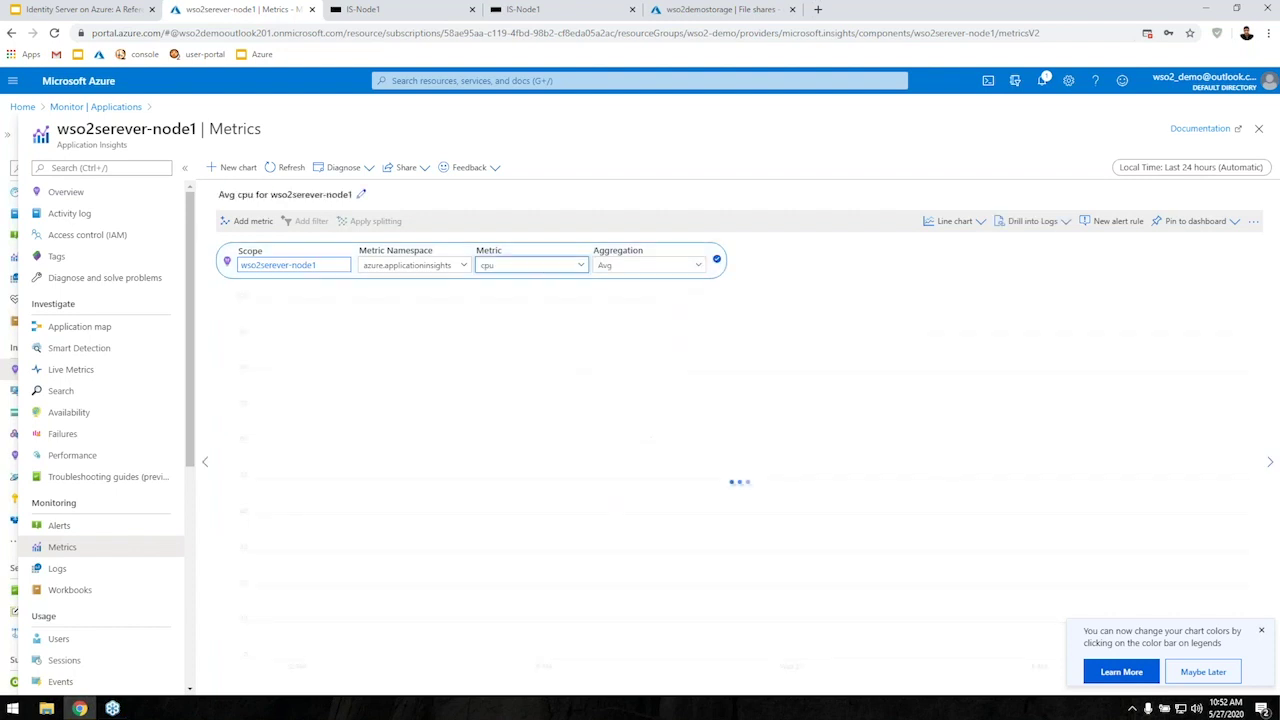
left_click(549, 262)
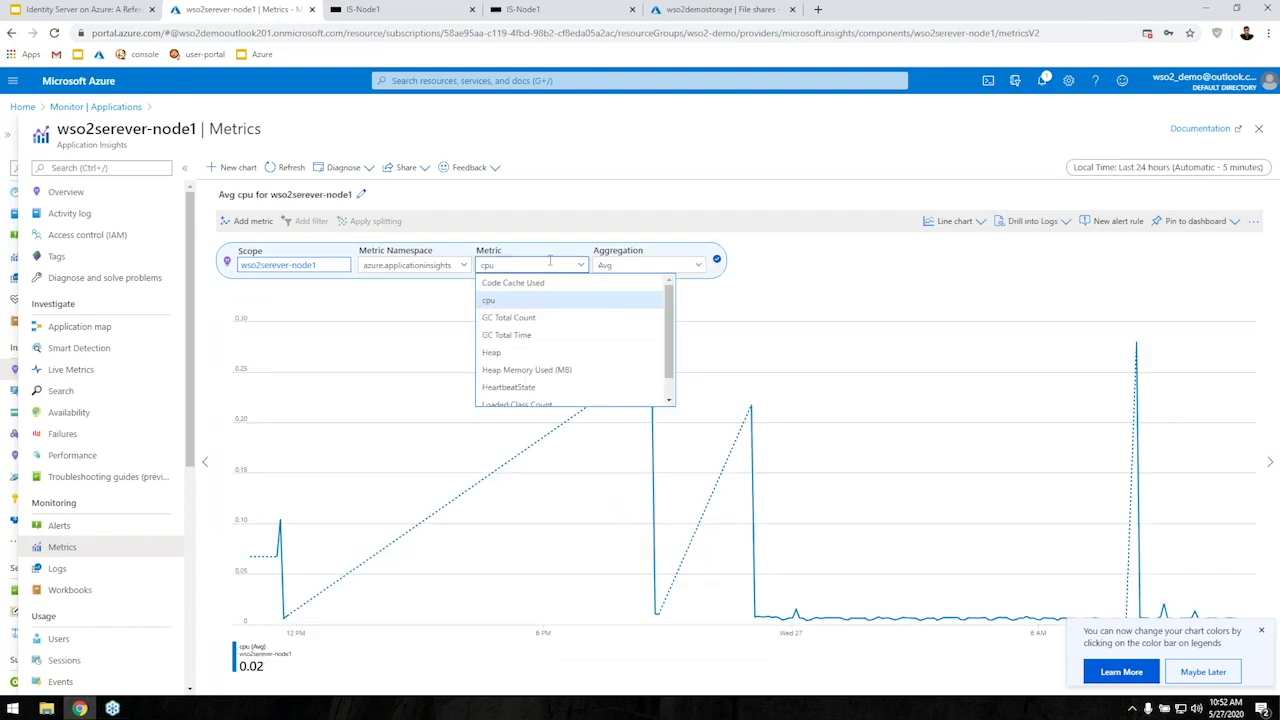
left_click(540, 353)
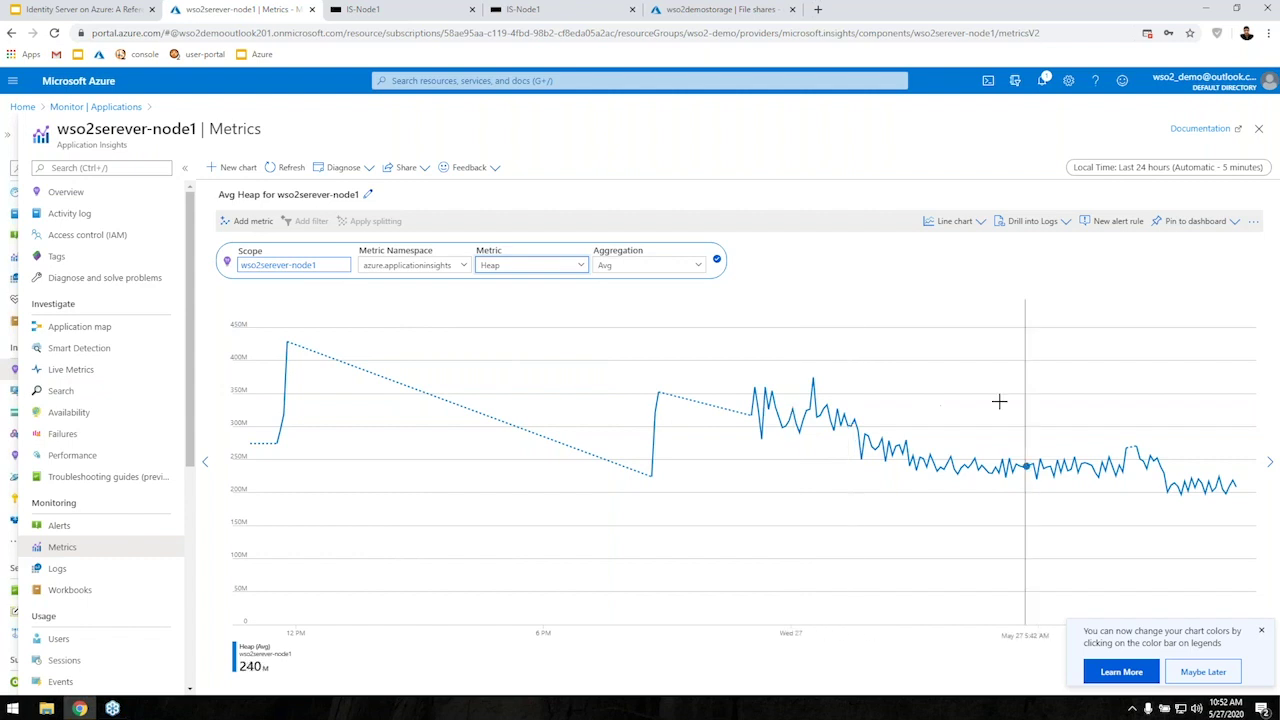
left_click(530, 265)
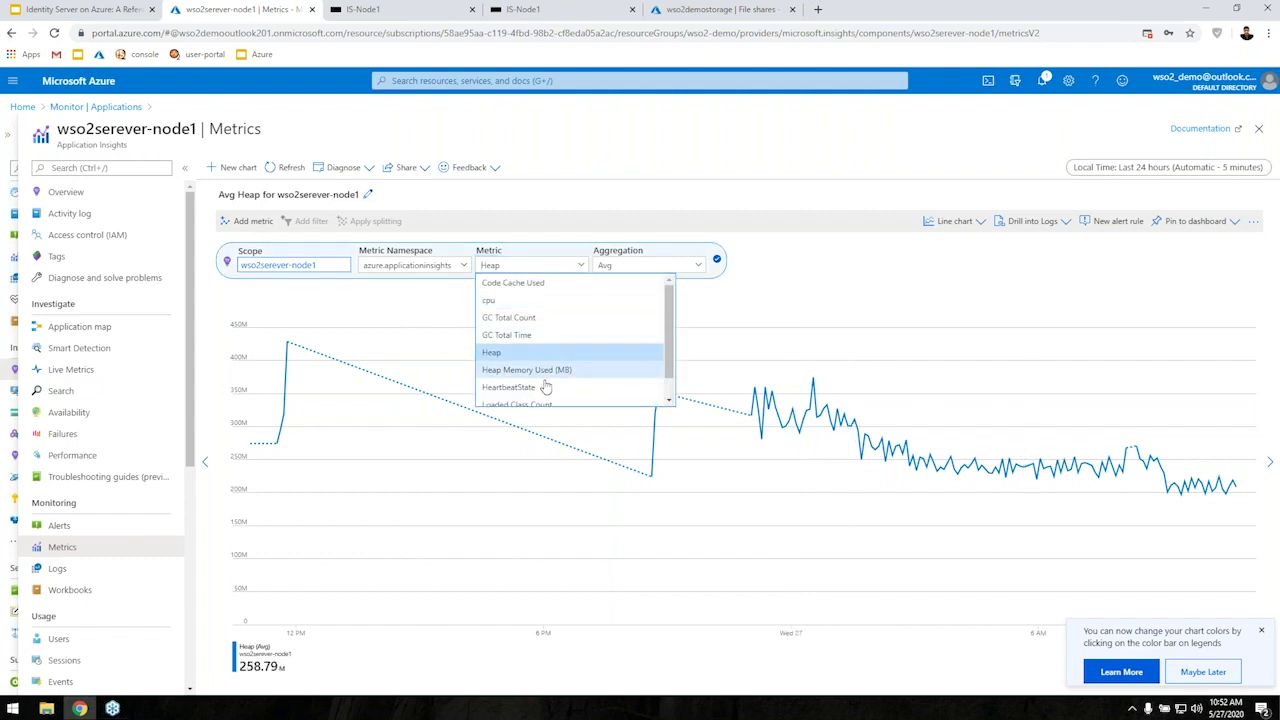
left_click(397, 374)
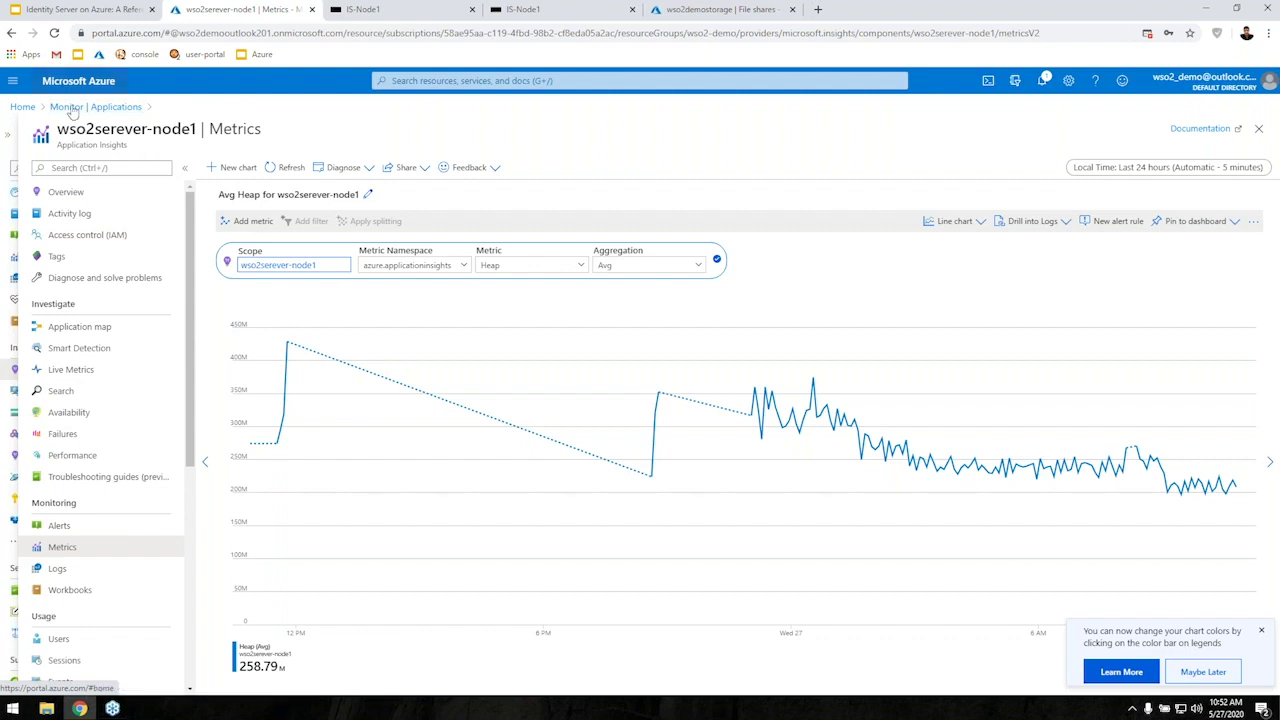
- Open the Monitor insights of the IS-Node1 virtual machine and review its connection map and performance charts
left_click(9, 131)
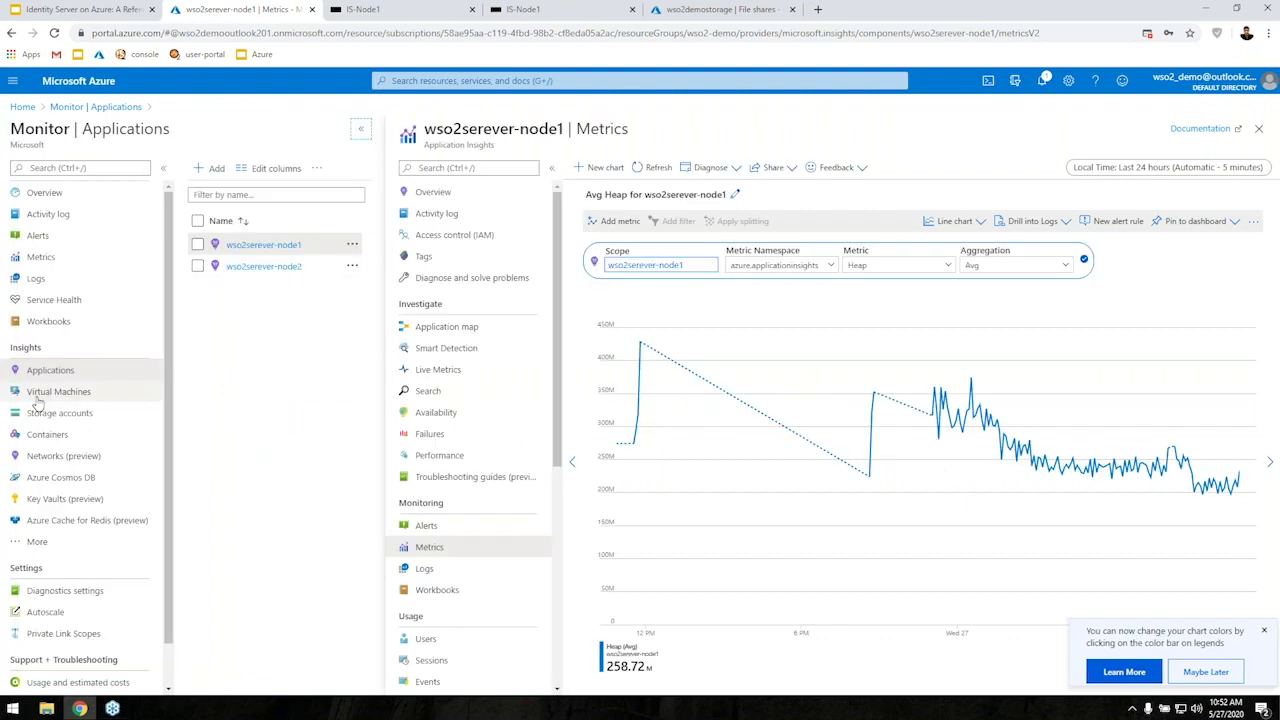
left_click(40, 394)
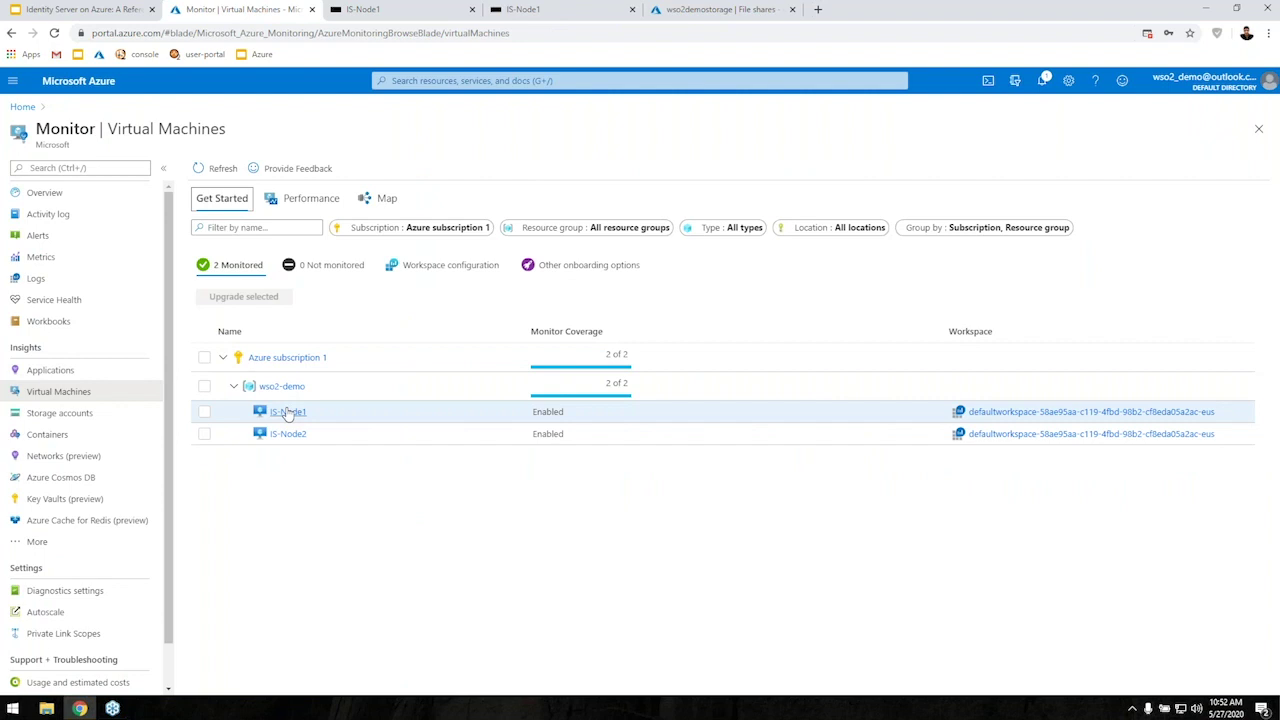
left_click(287, 412)
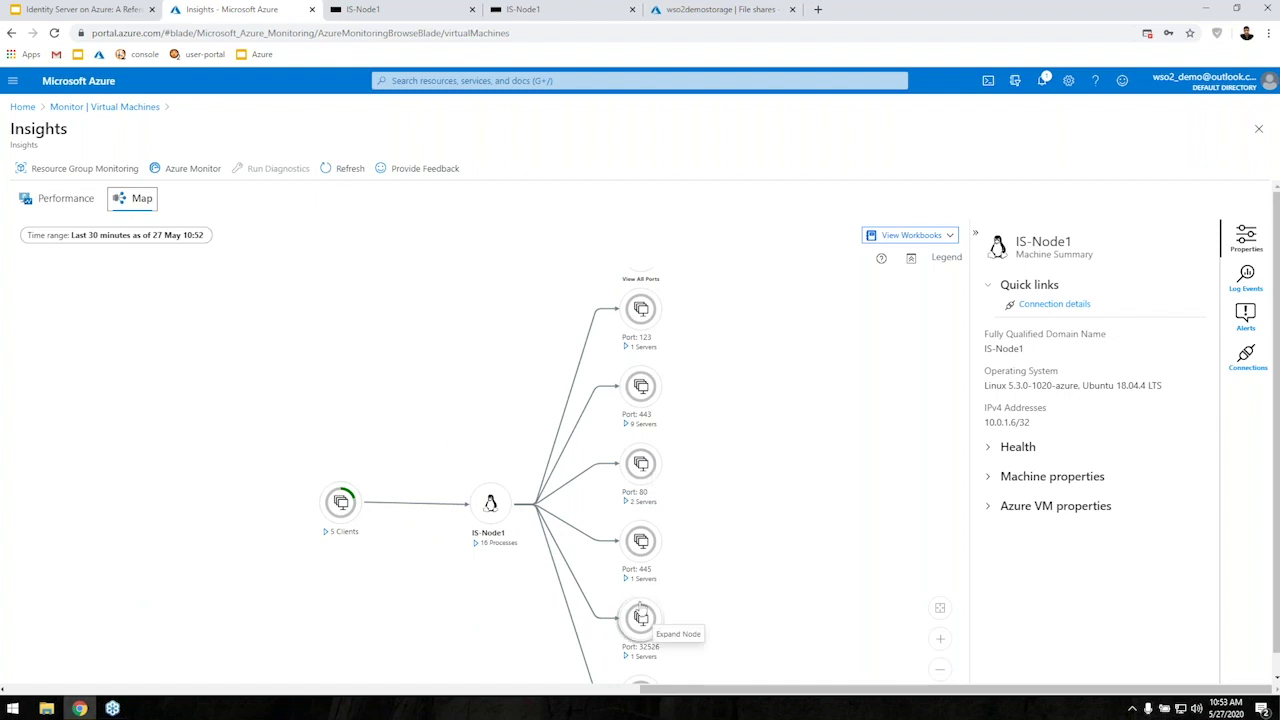
left_click(58, 204)
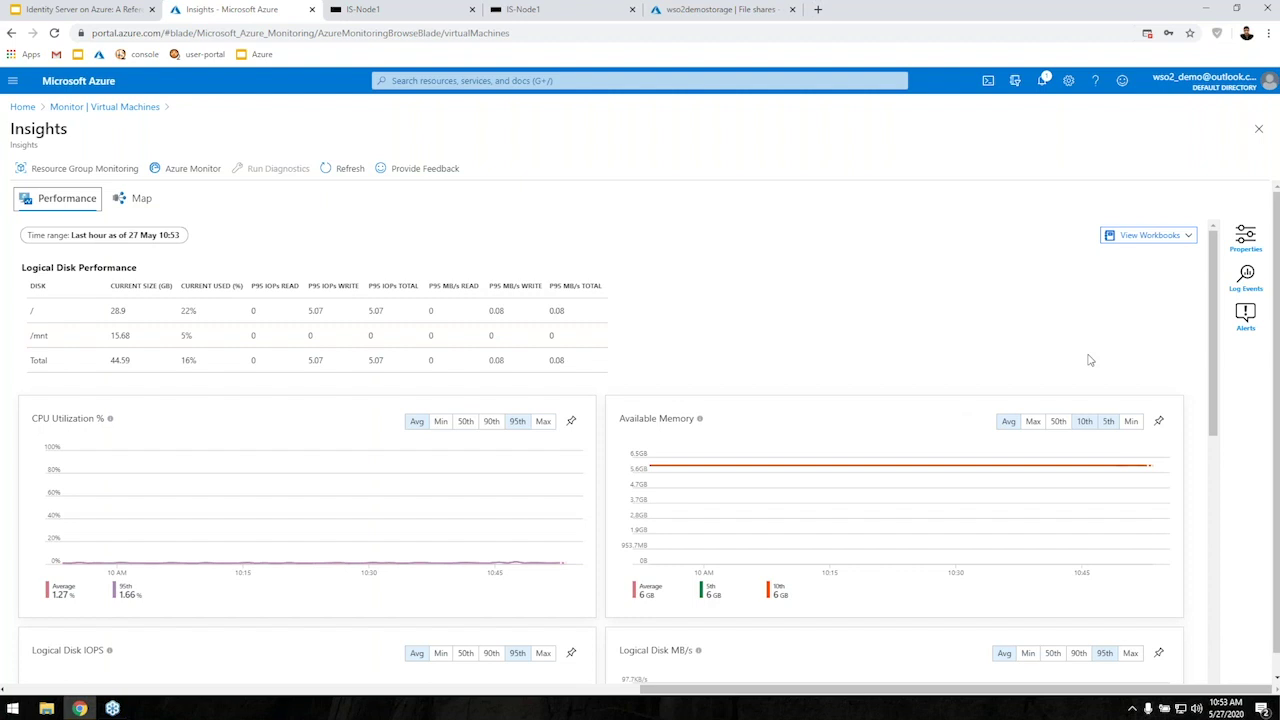
scroll(640, 430, "down", 1)
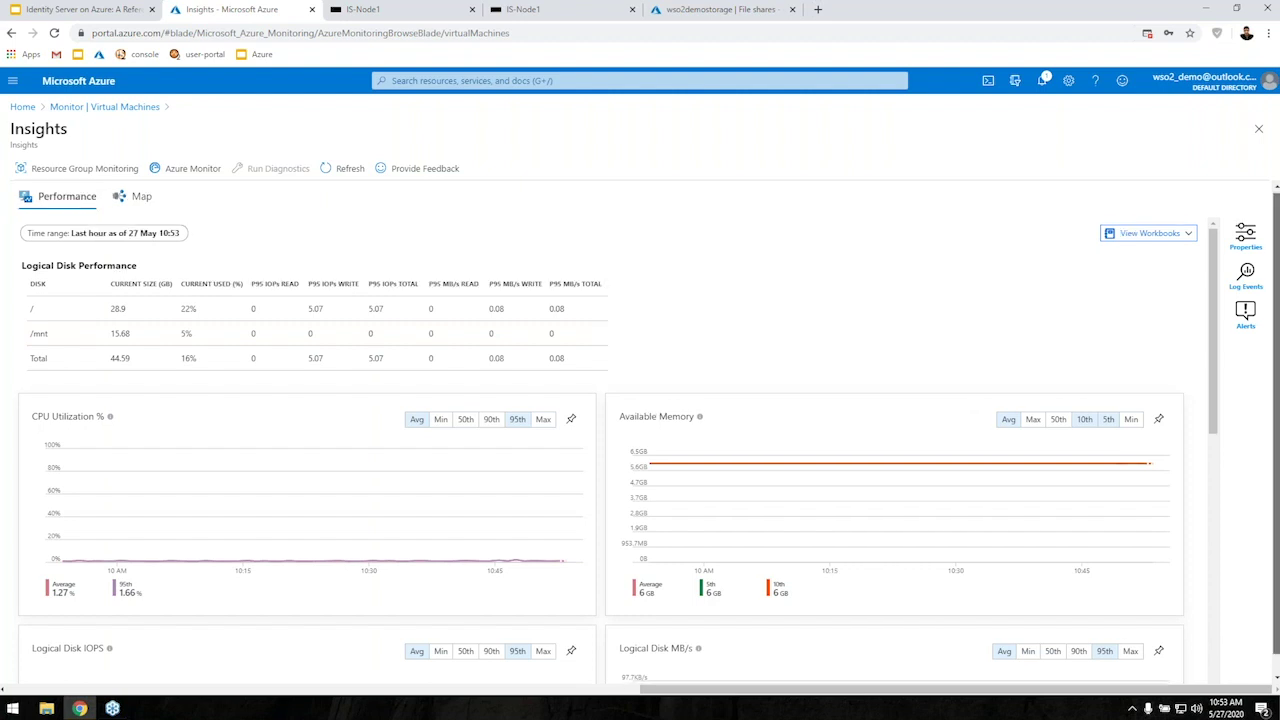
scroll(596, 560, "down", 1)
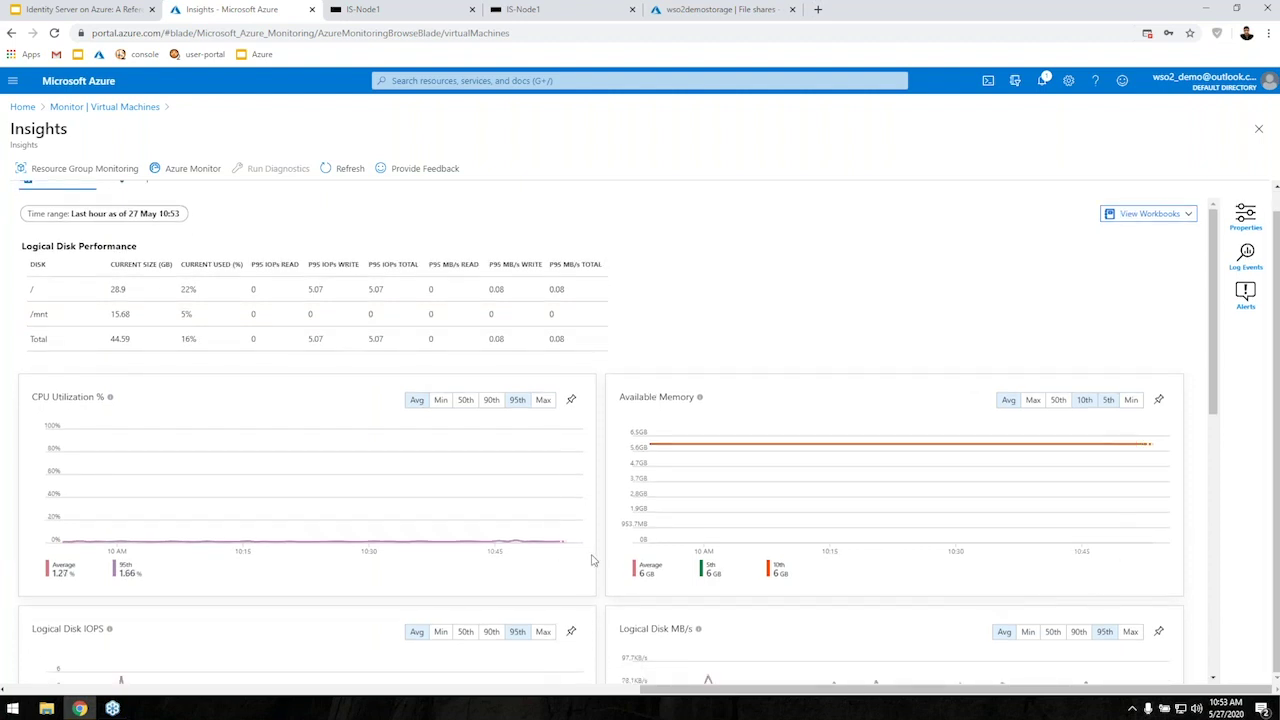
left_click(66, 108)
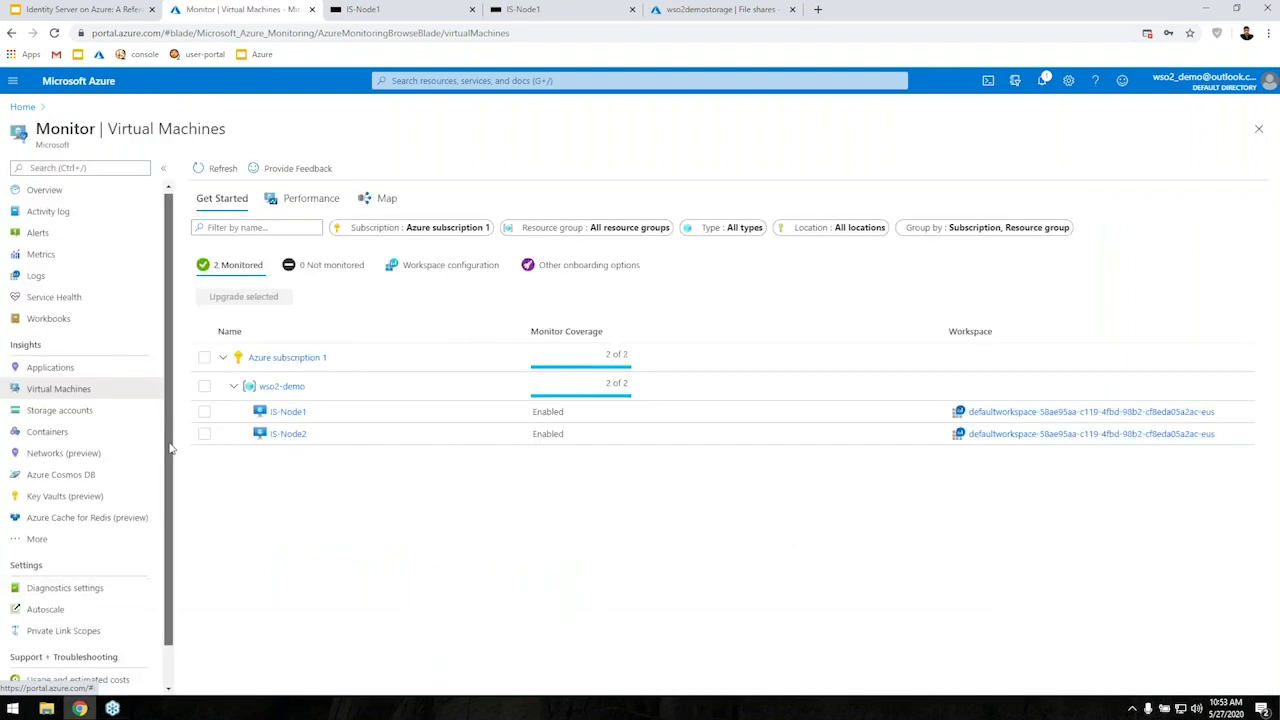
- Reopen Monitor from the portal home and view the alerts of the wso2serever-node1 application
scroll(170, 464, "down", 2)
scroll(160, 470, "down", 1)
scroll(153, 473, "up", 2)
scroll(135, 418, "up", 1)
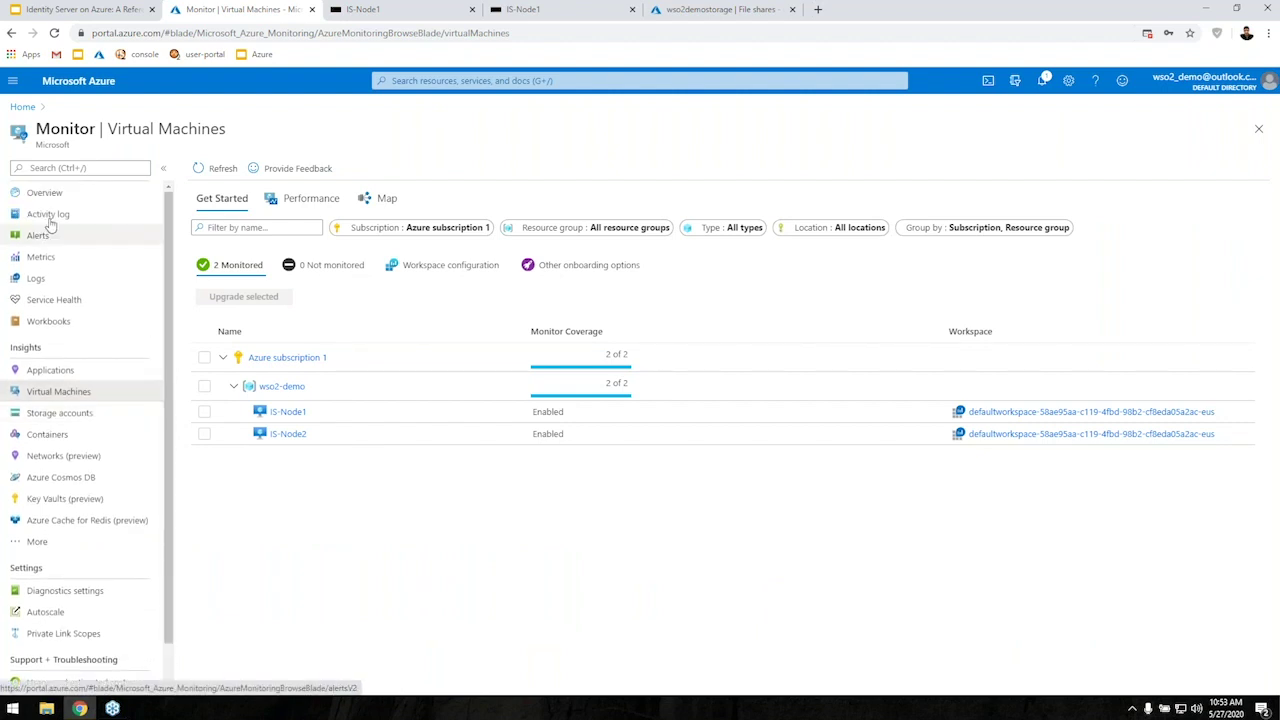
left_click(22, 107)
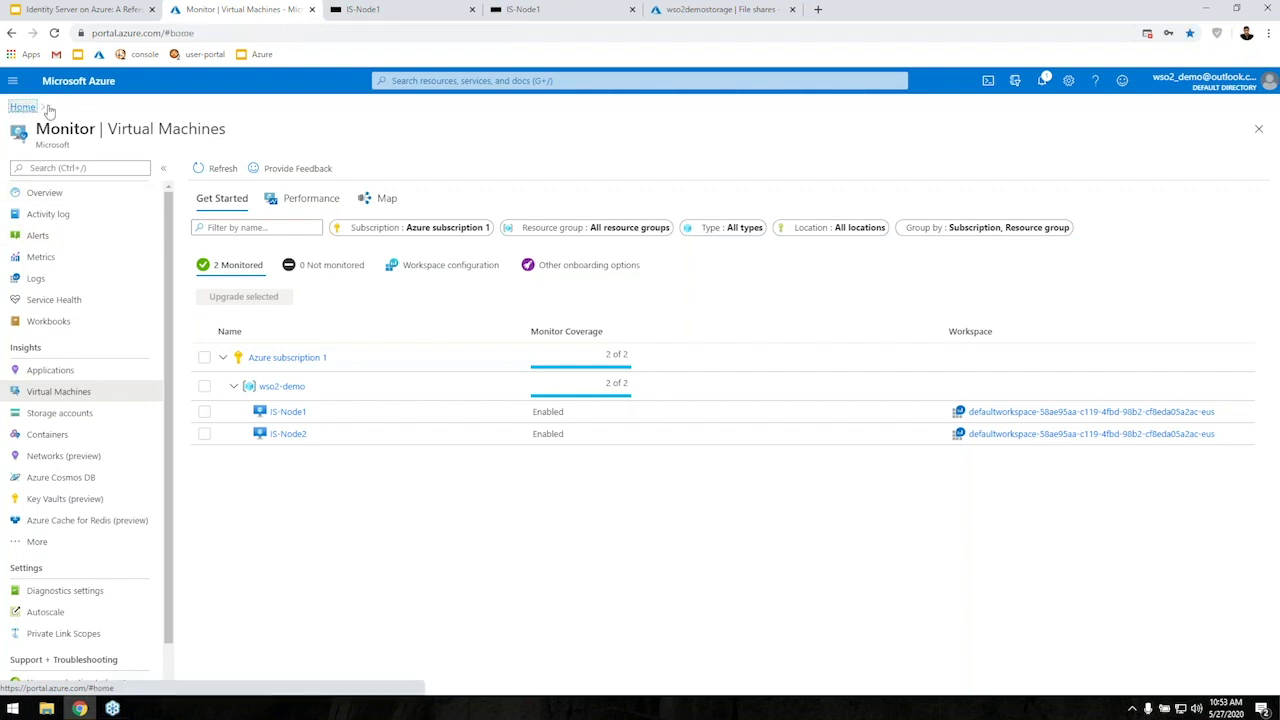
left_click(393, 179)
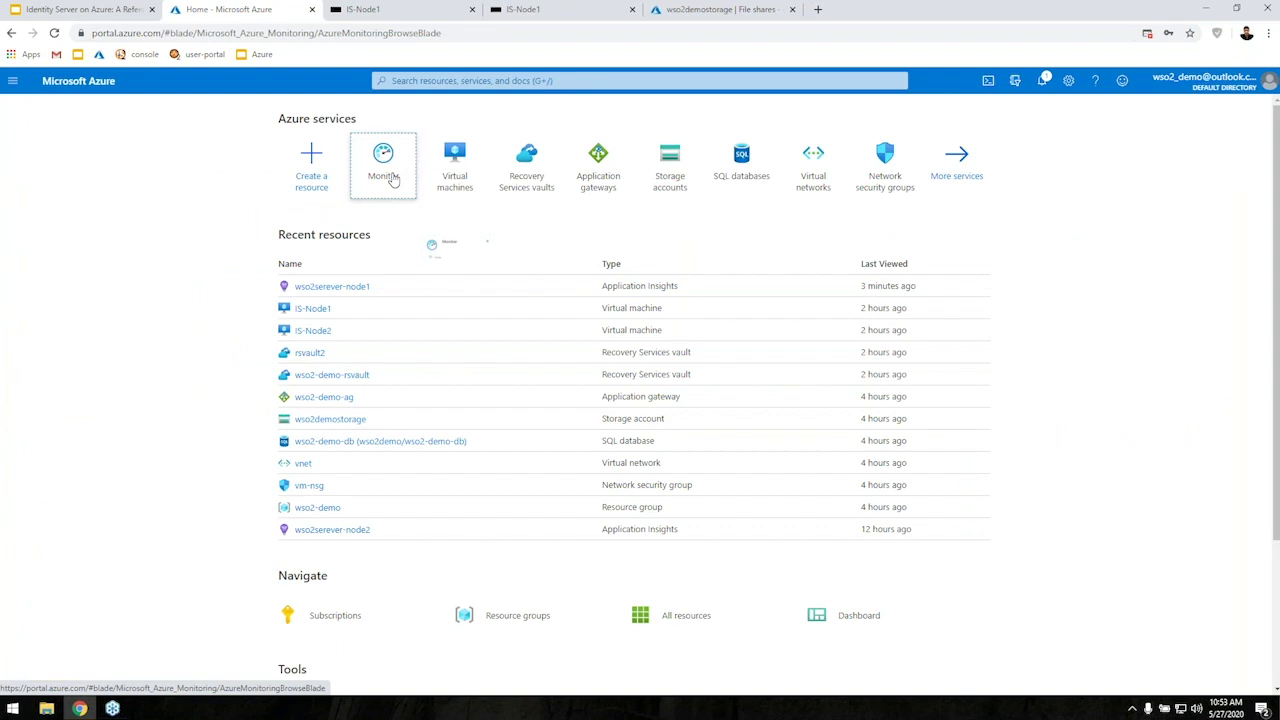
left_click(55, 371)
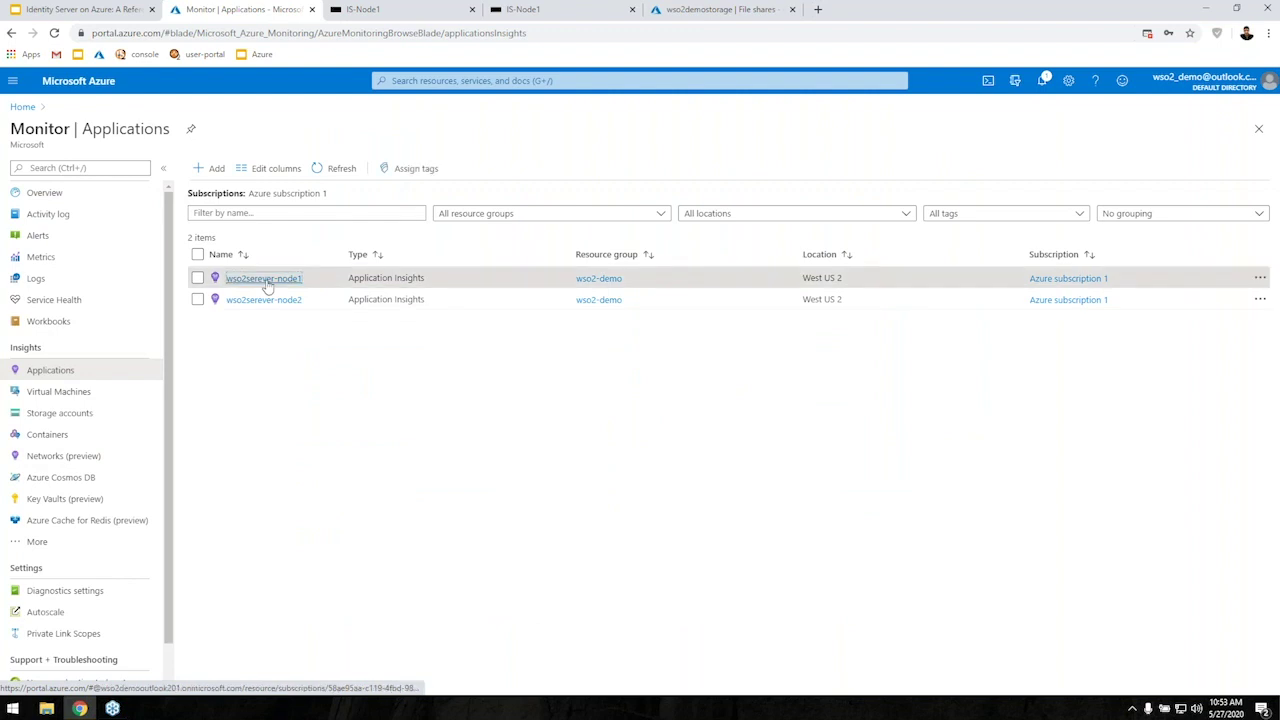
left_click(265, 279)
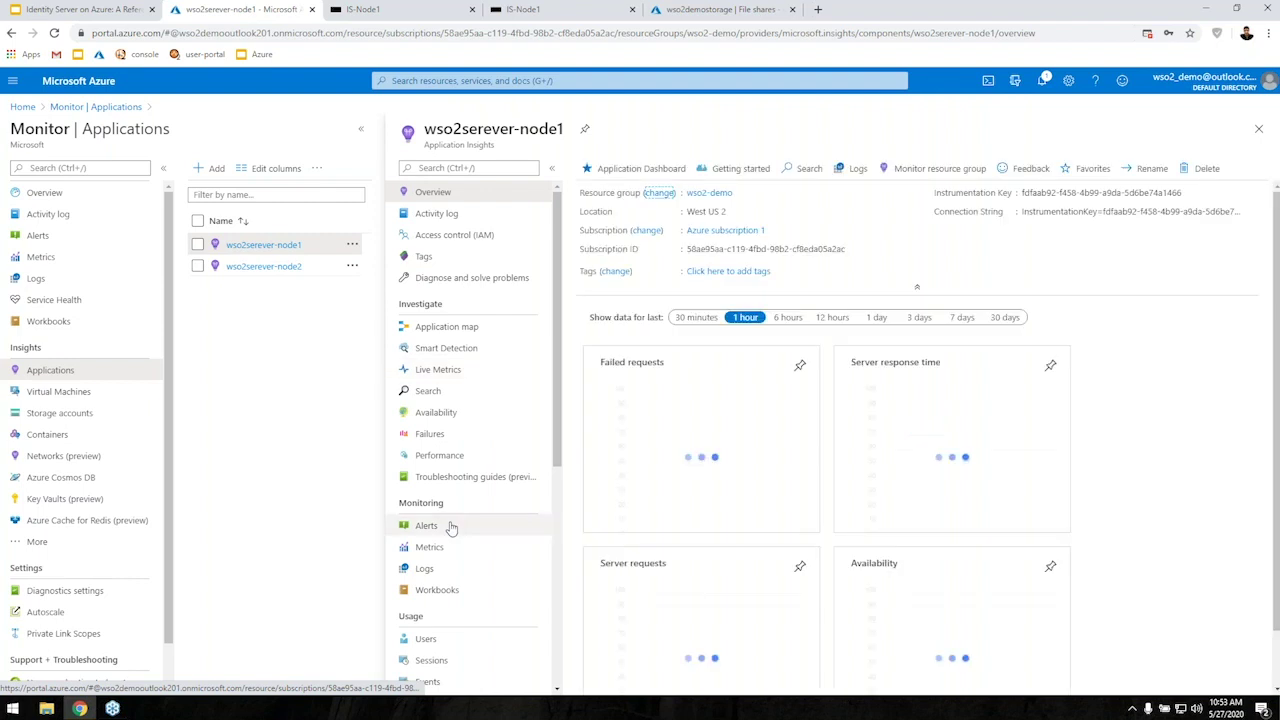
left_click(451, 528)
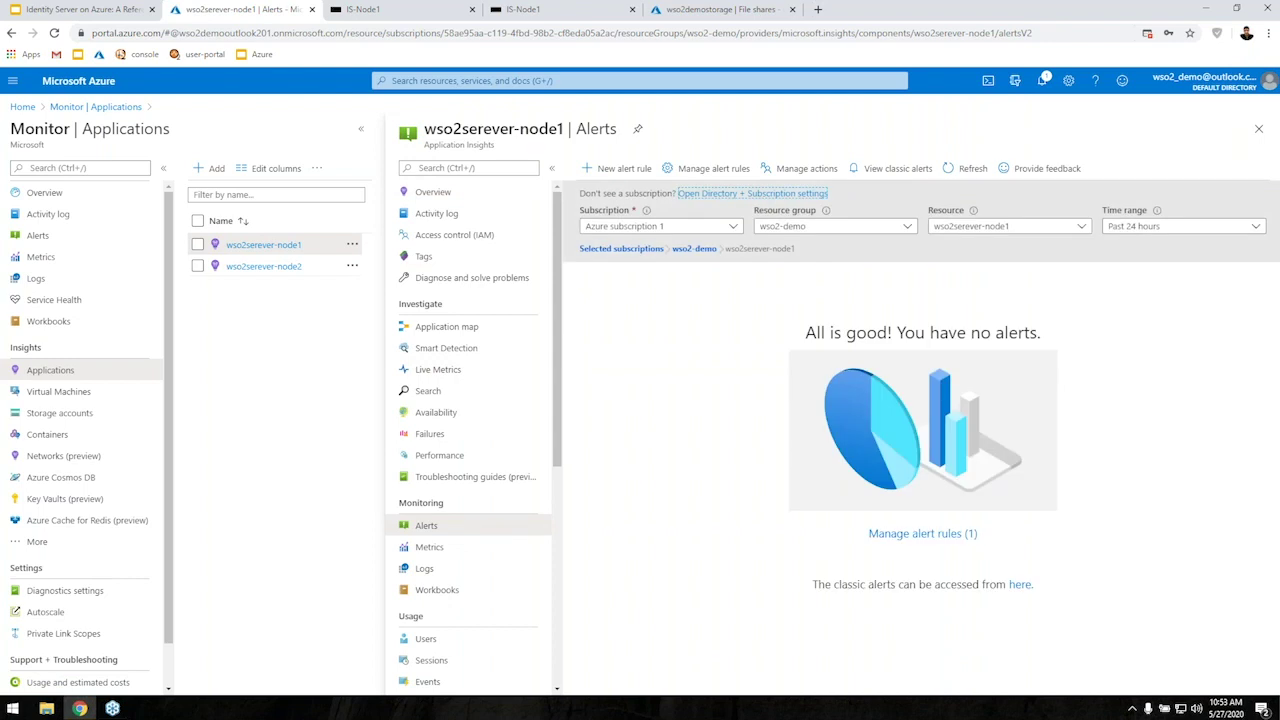
- Search the portal for "appli", go to Application gateways, and open the wso2-demo-ag gateway
left_click(567, 78)
type("a")
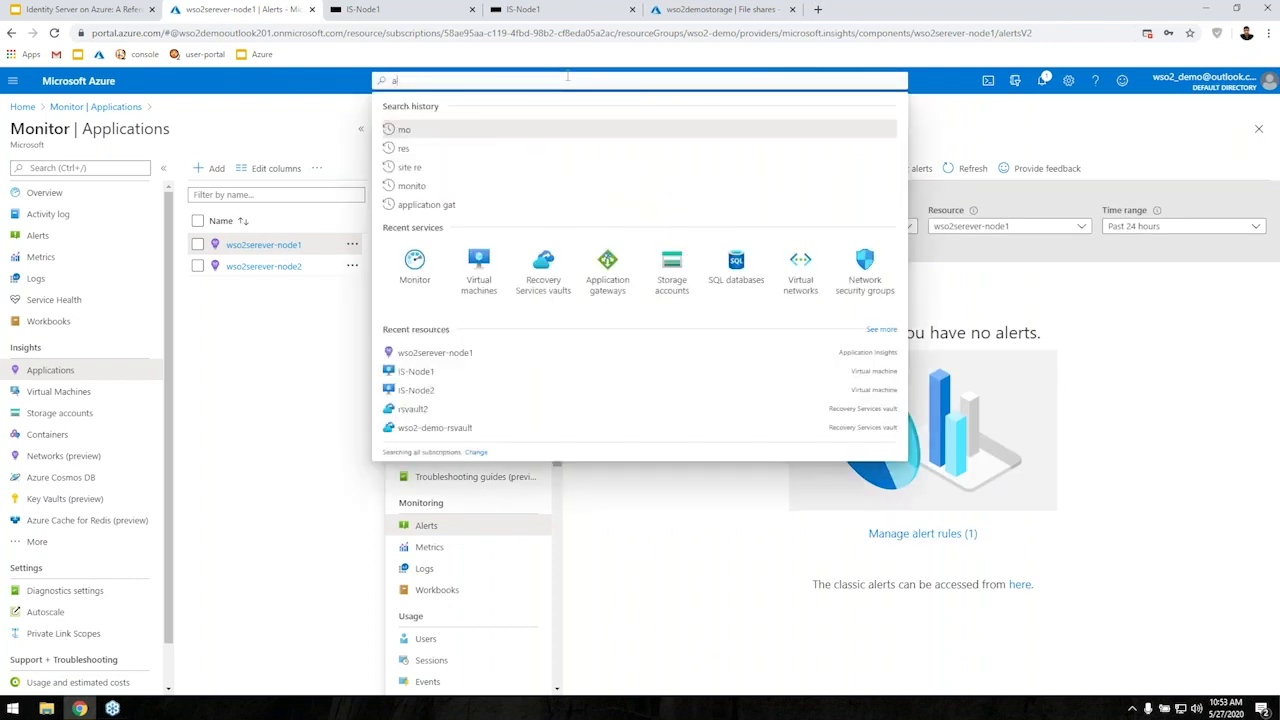
type("pp")
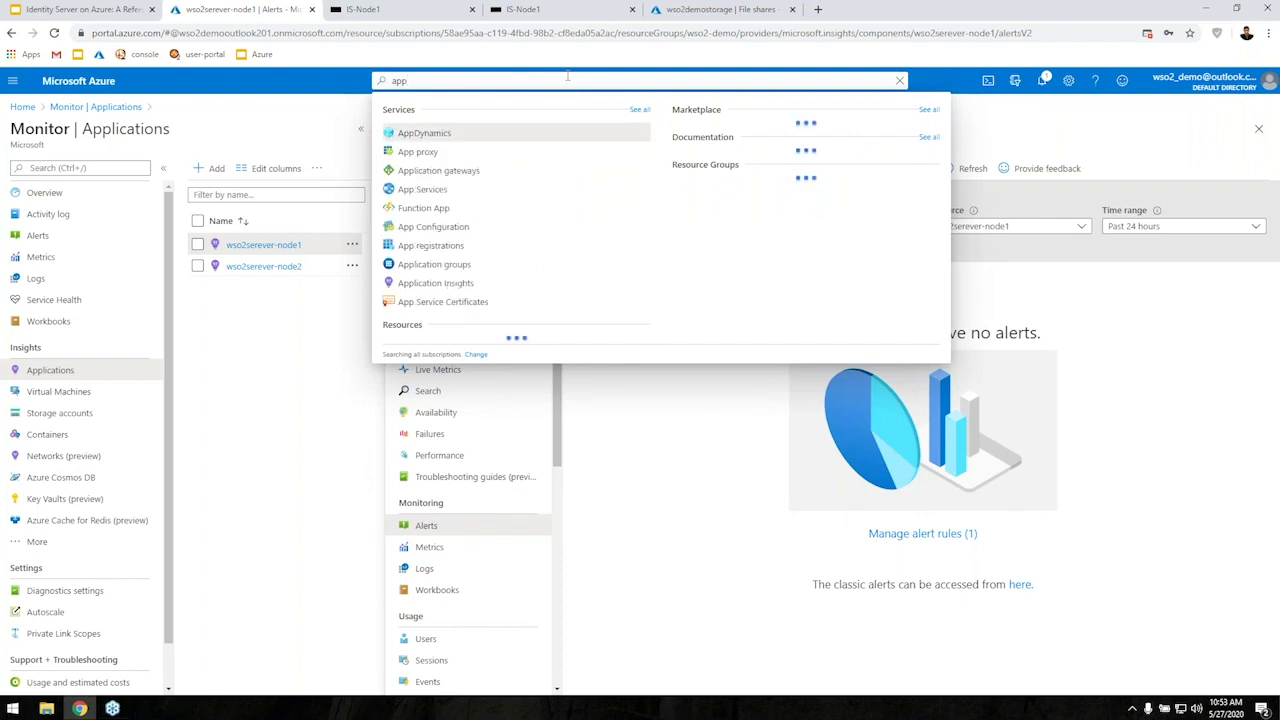
type("li")
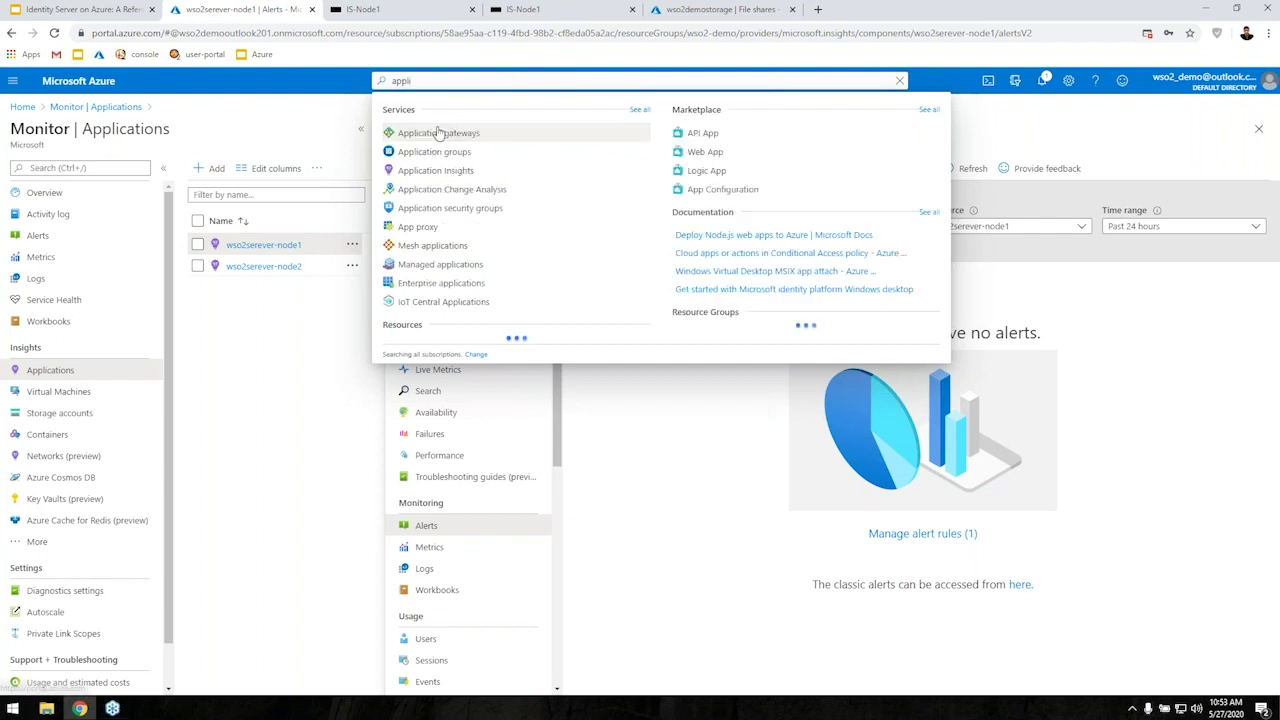
left_click(438, 133)
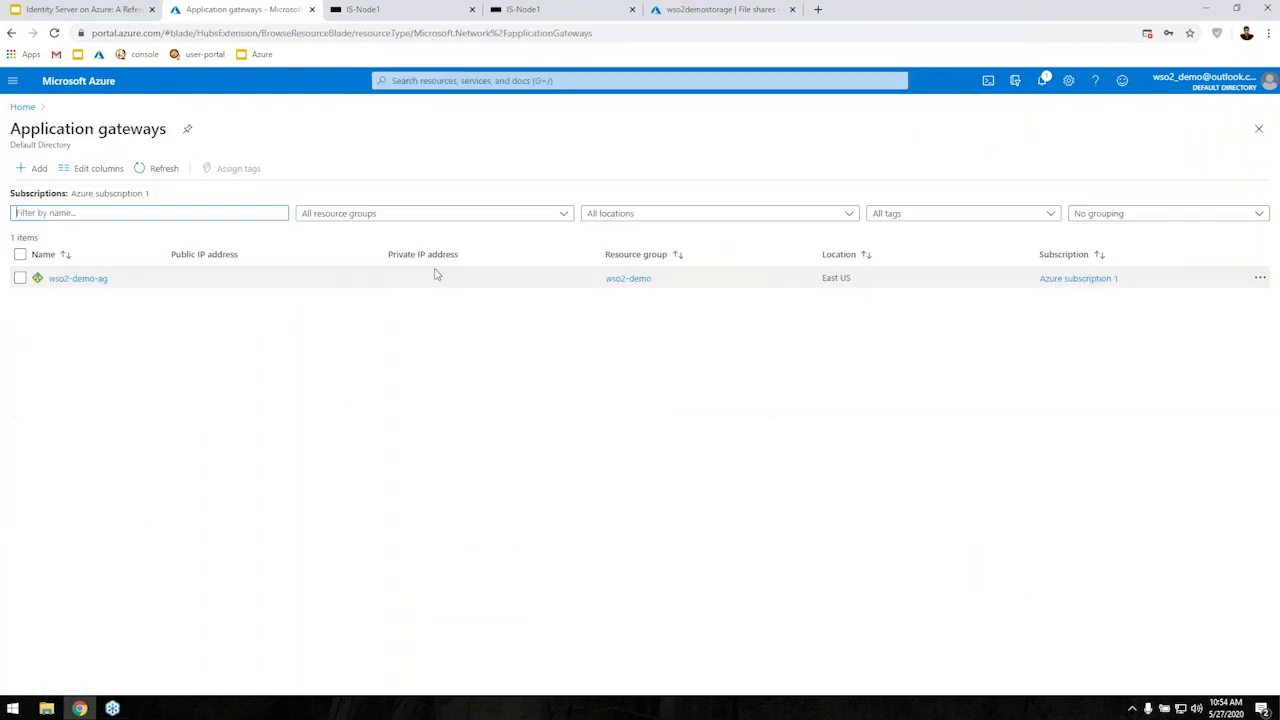
left_click(80, 278)
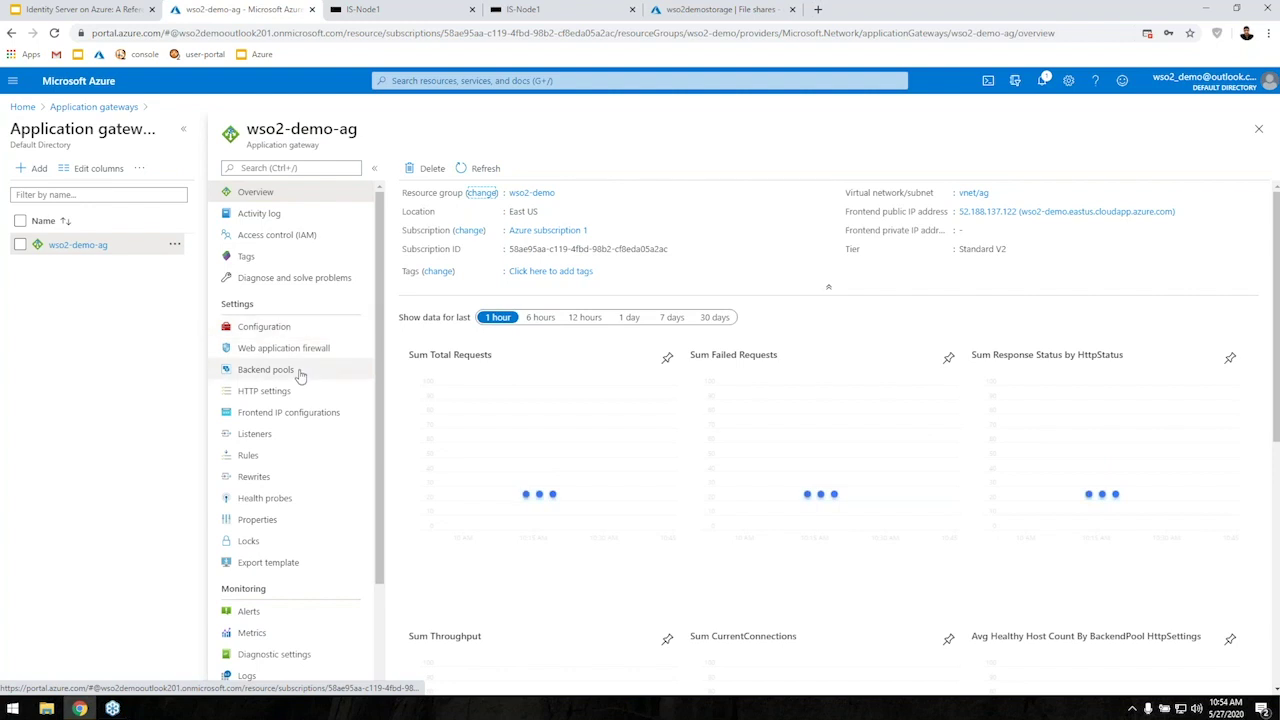
- Review the targets of wso2-backend-pool without saving, and open the wso2-server HTTP setting of wso2-demo-ag
left_click(298, 372)
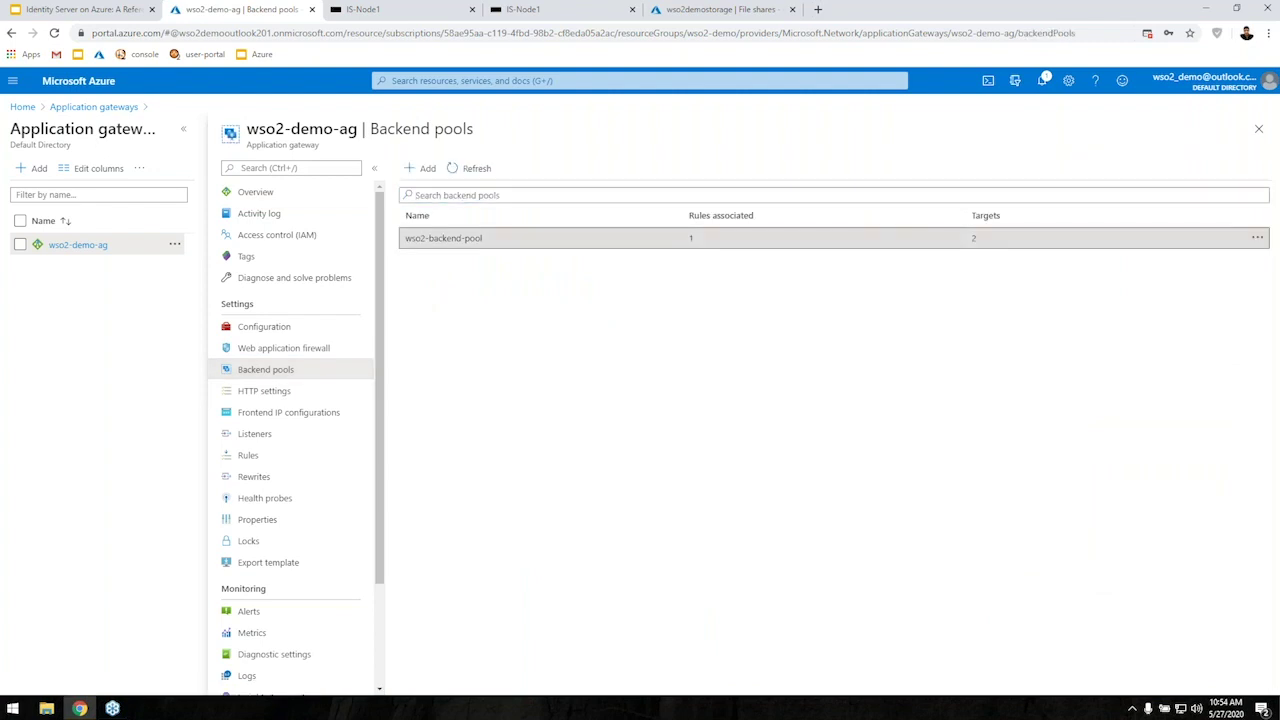
left_click(443, 238)
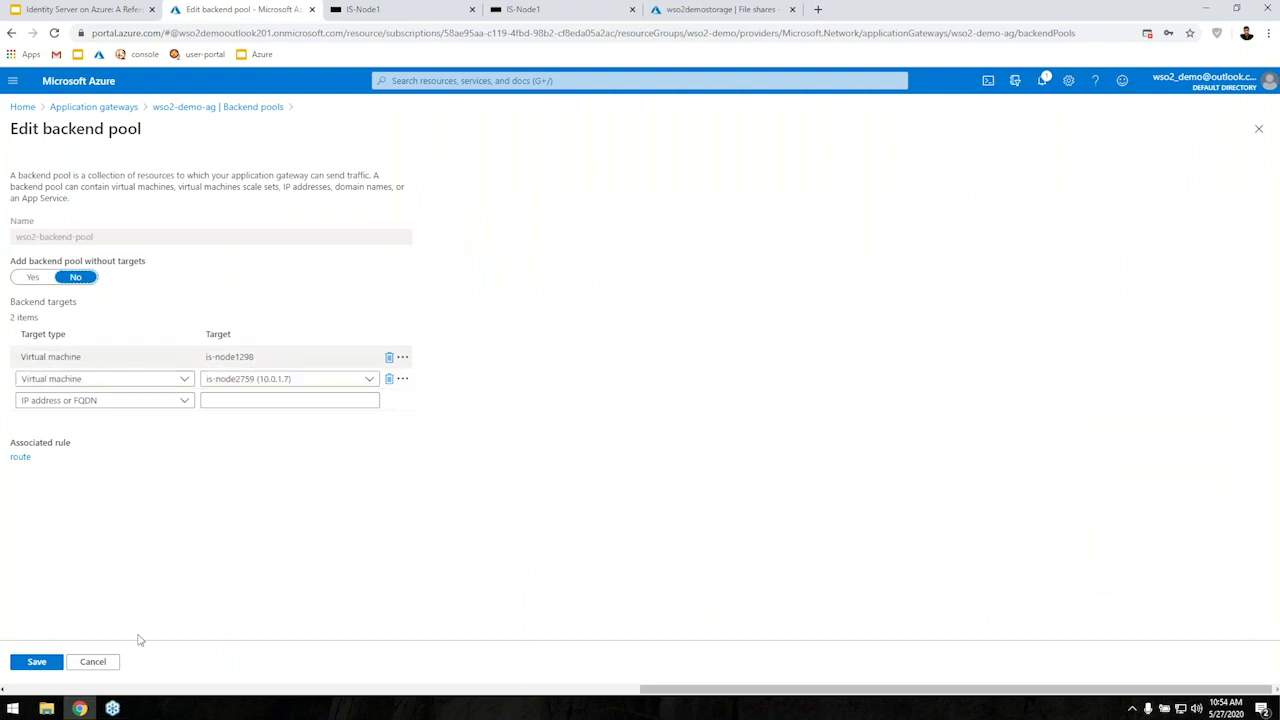
left_click(93, 662)
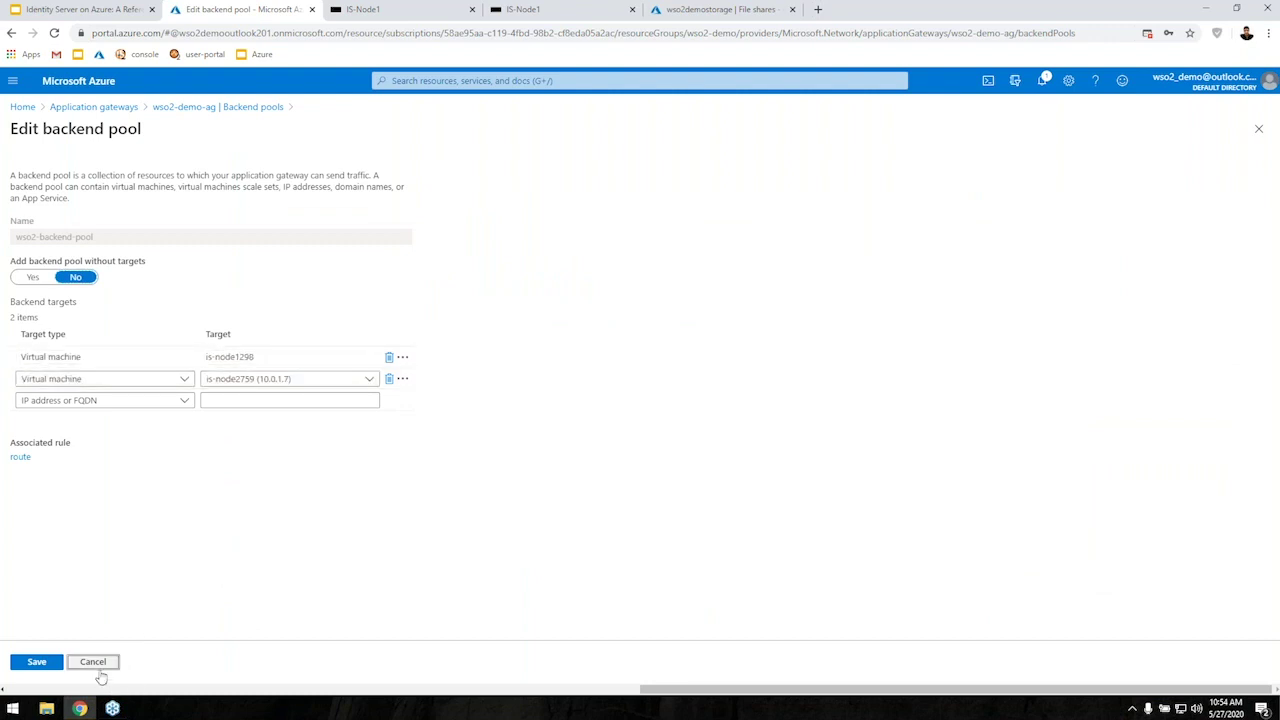
left_click(275, 392)
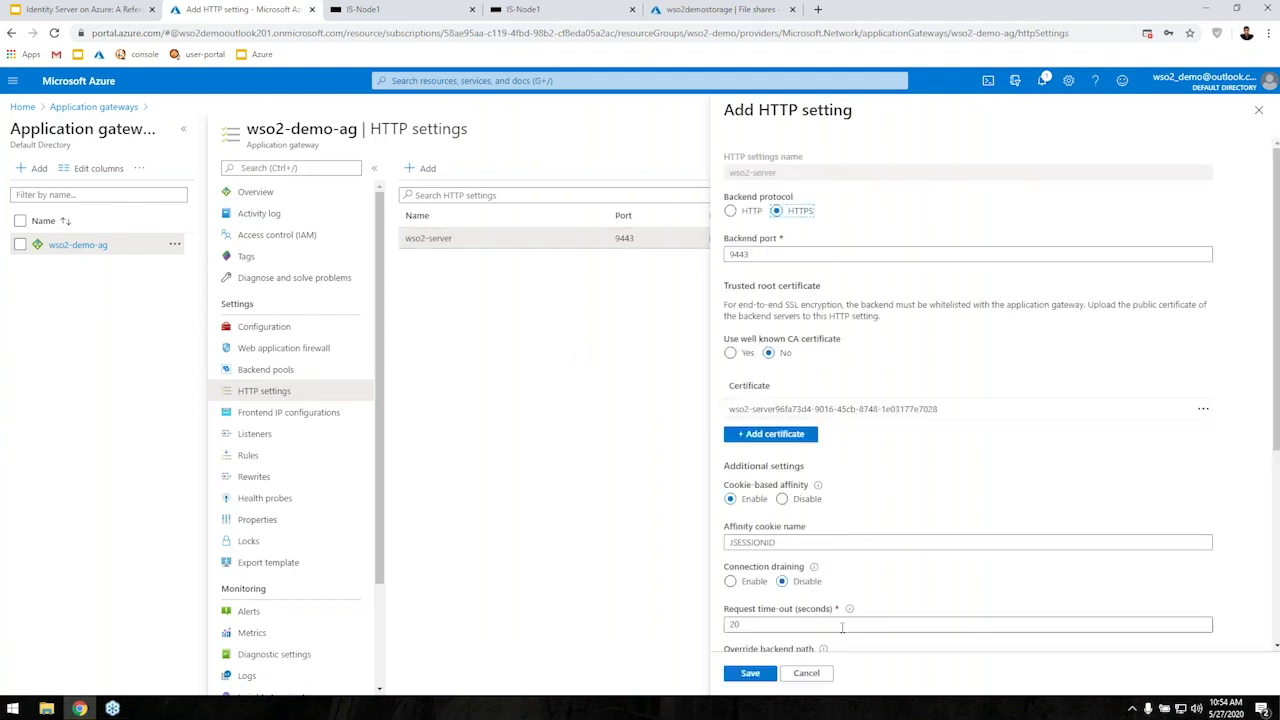
- Close the wso2-server HTTP setting without saving and review the listeners of wso2-demo-ag
left_click(810, 674)
left_click(776, 671)
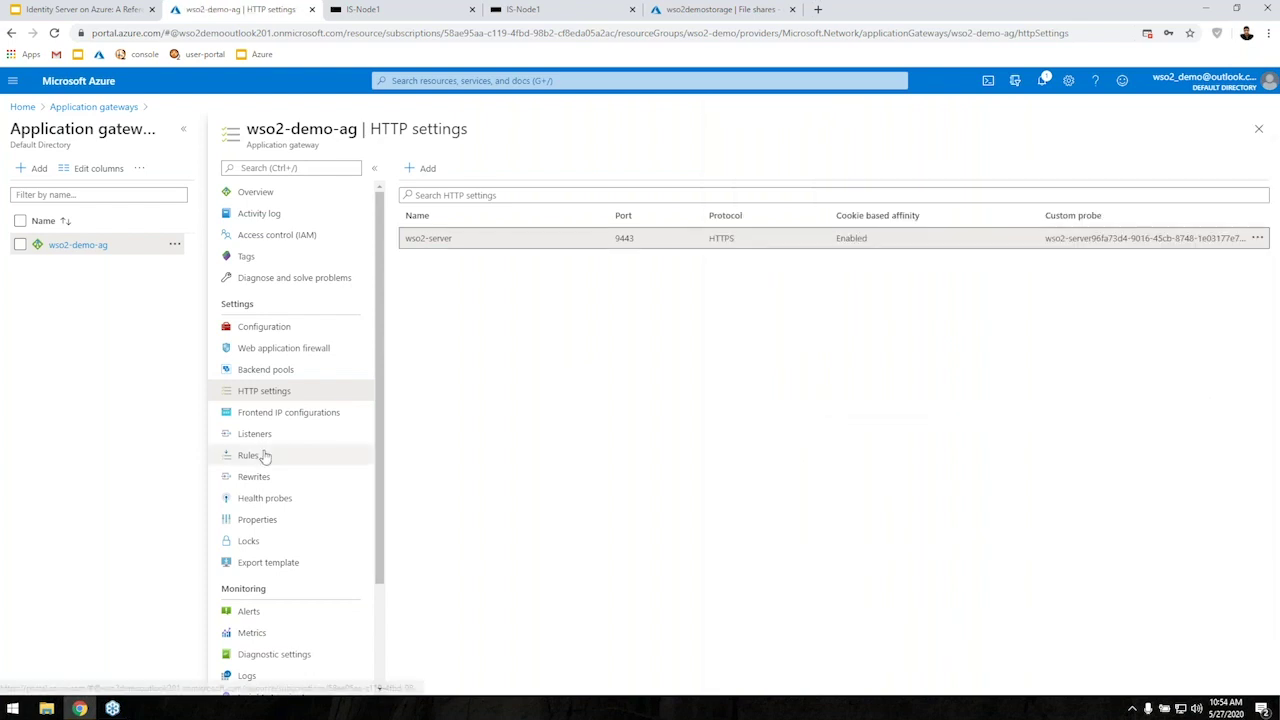
left_click(265, 435)
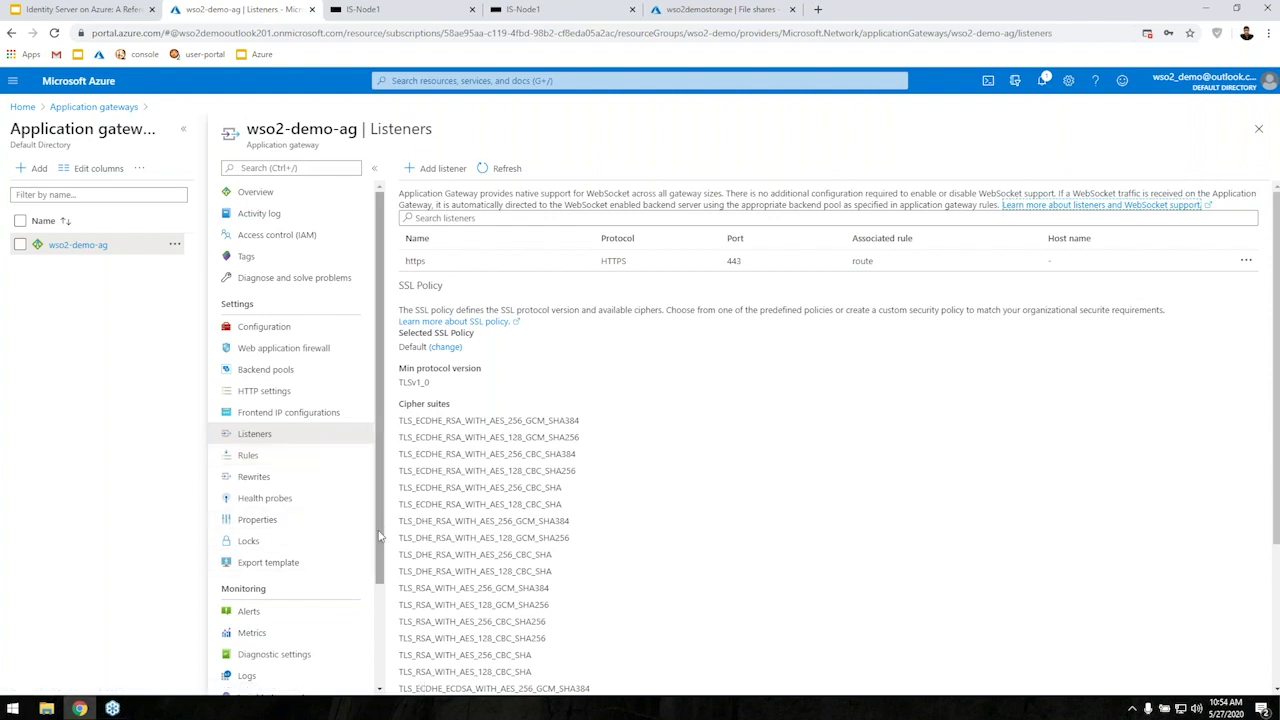
- Check the backend health of the wso2-demo-ag application gateway
left_click_drag(379, 537, 403, 641)
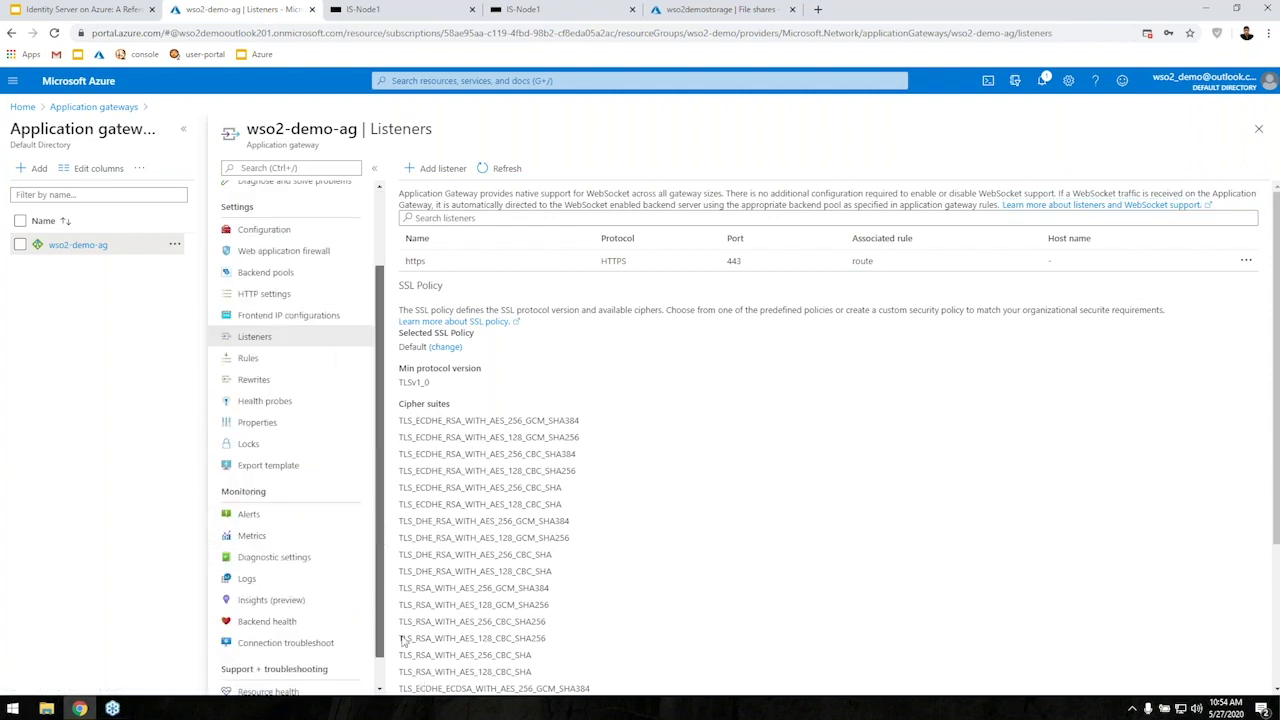
scroll(337, 594, "down", 1)
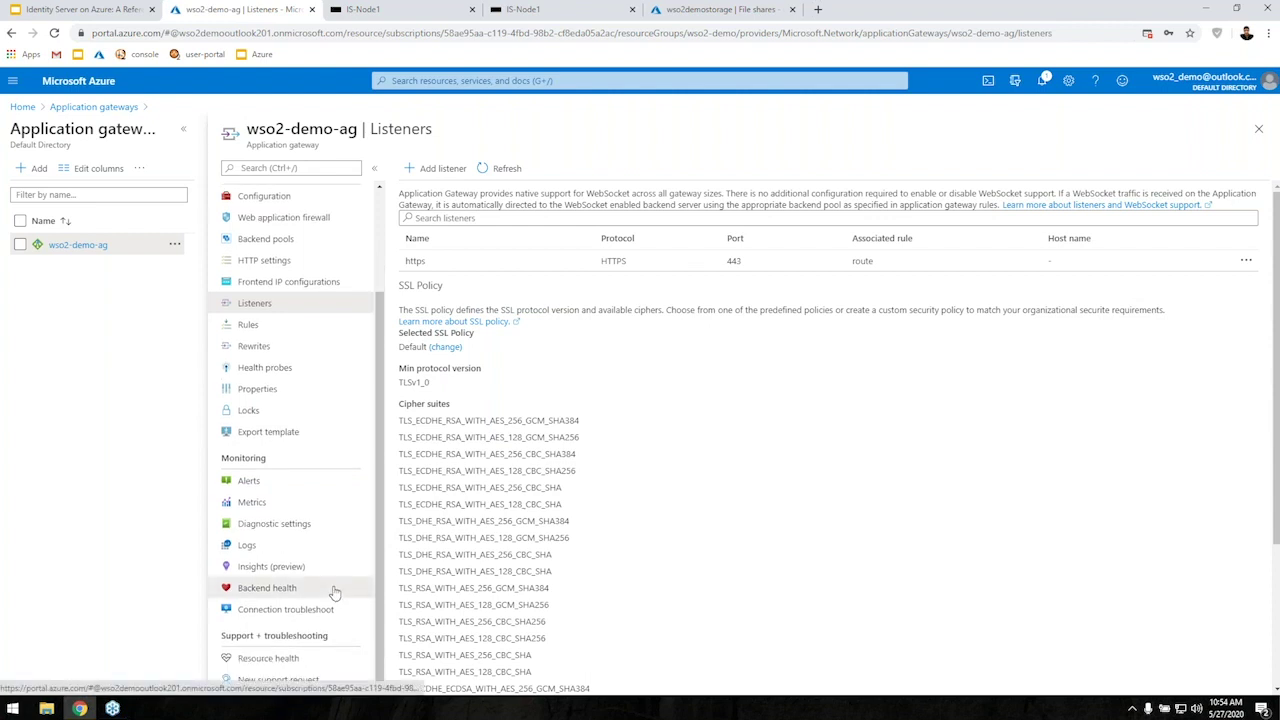
left_click(335, 593)
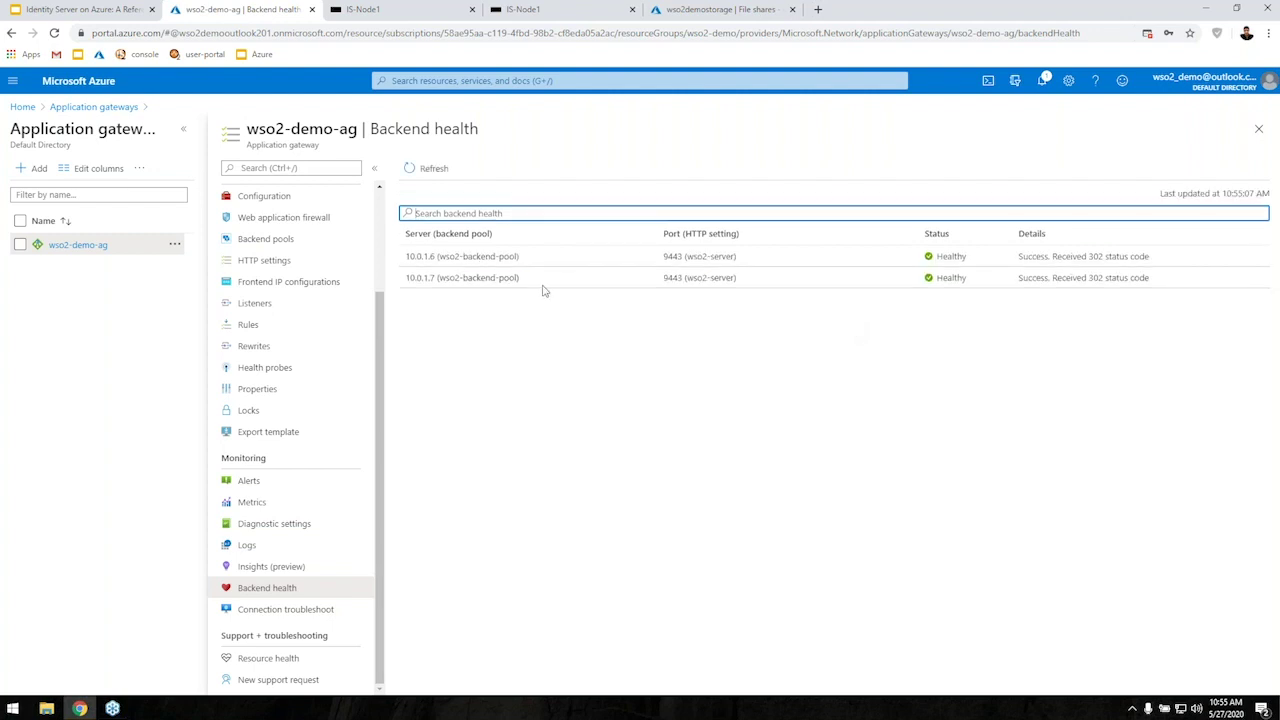
- Search the portal for "site re" and open Recovery Services vaults
left_click(521, 78)
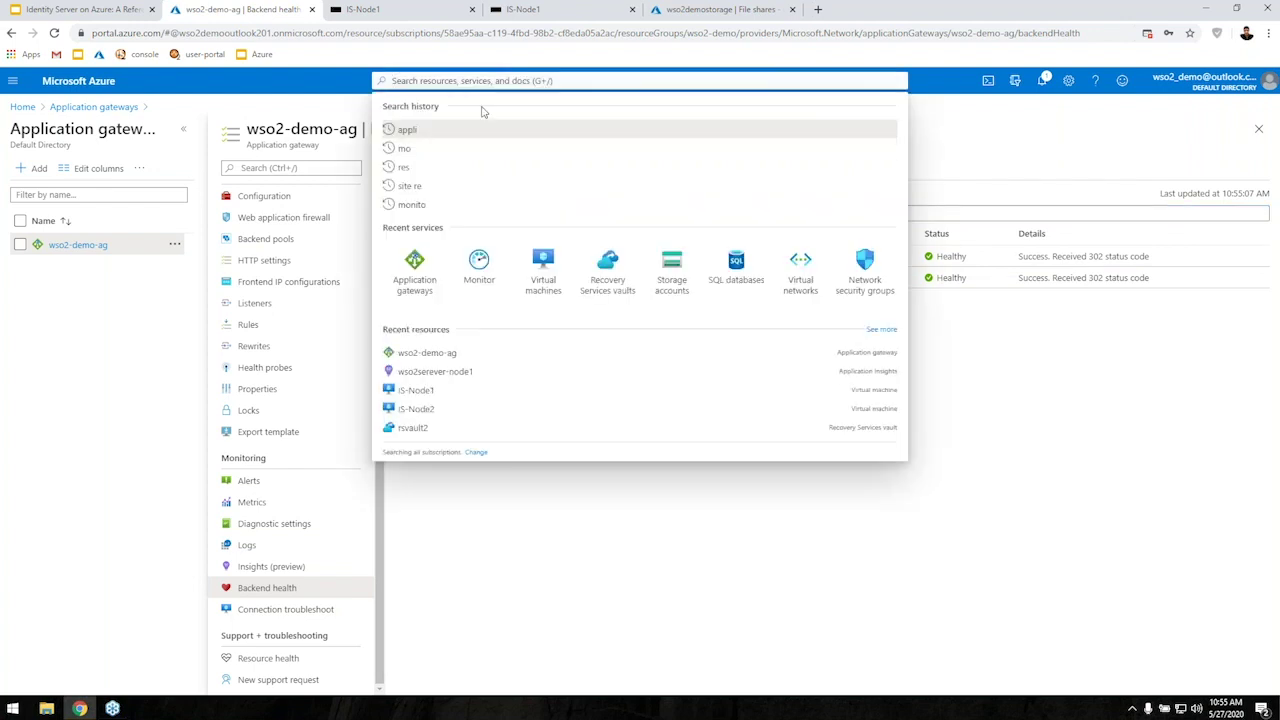
type("s")
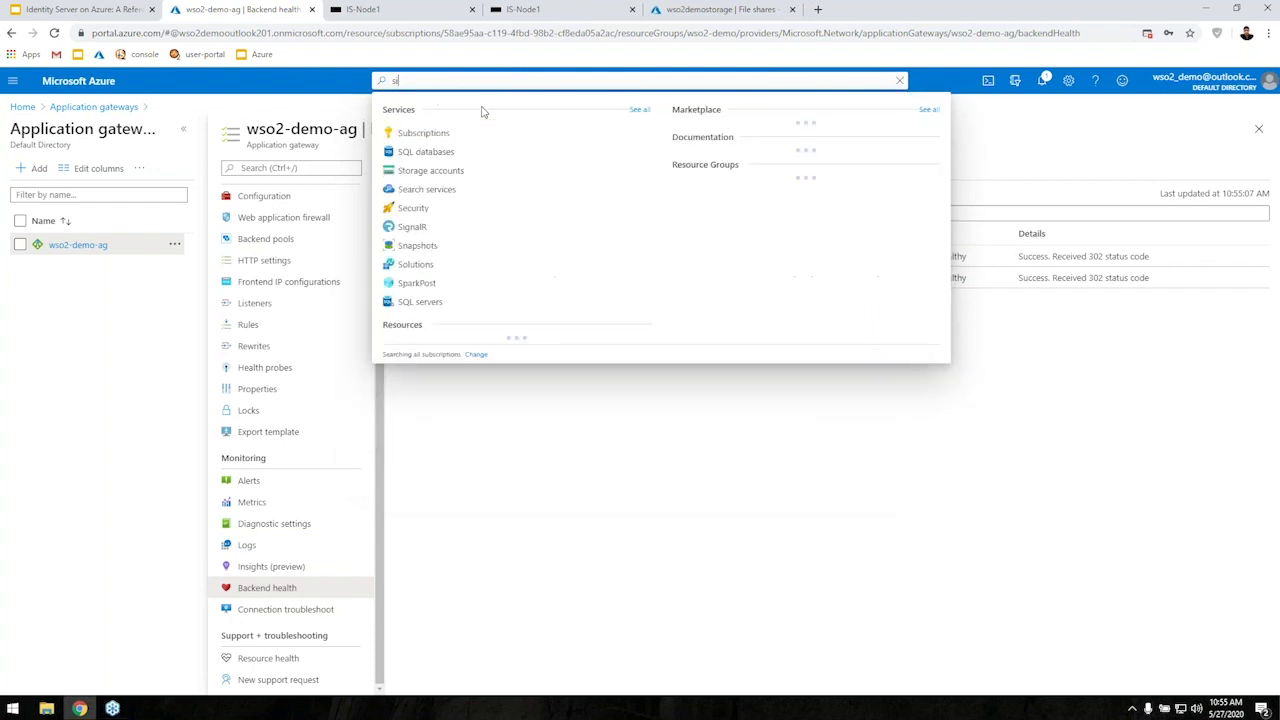
type("i")
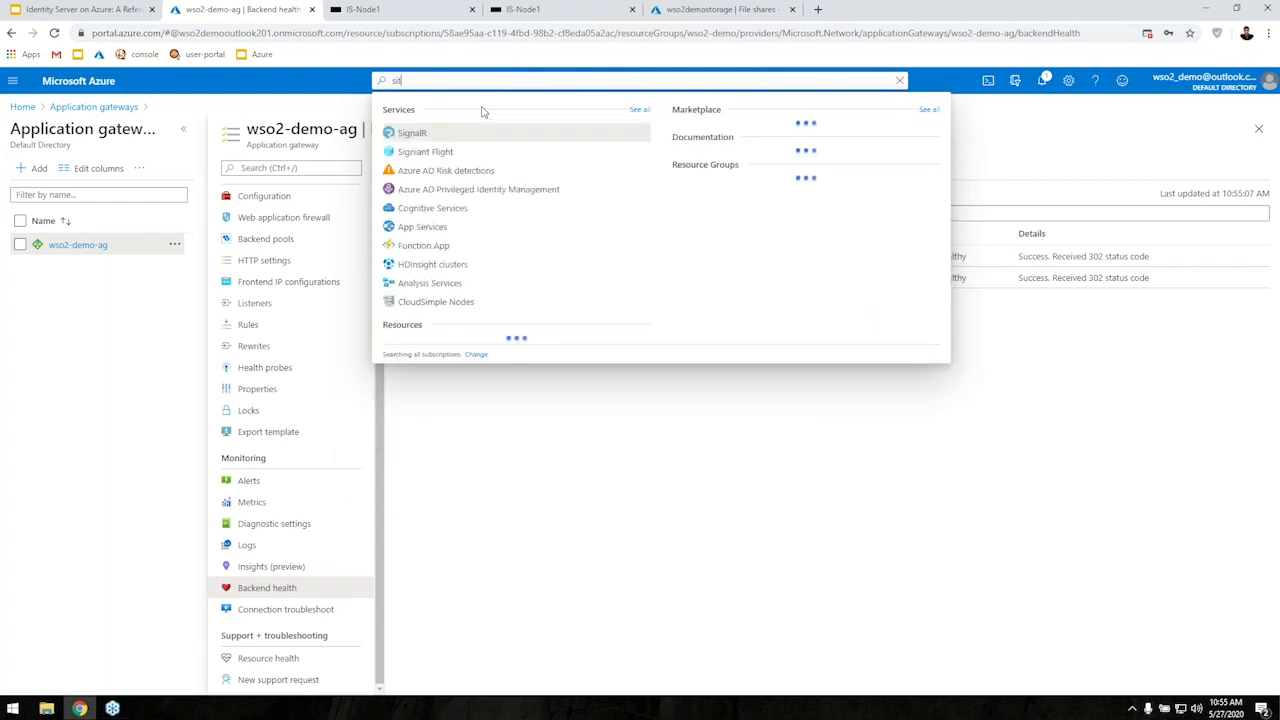
type("t")
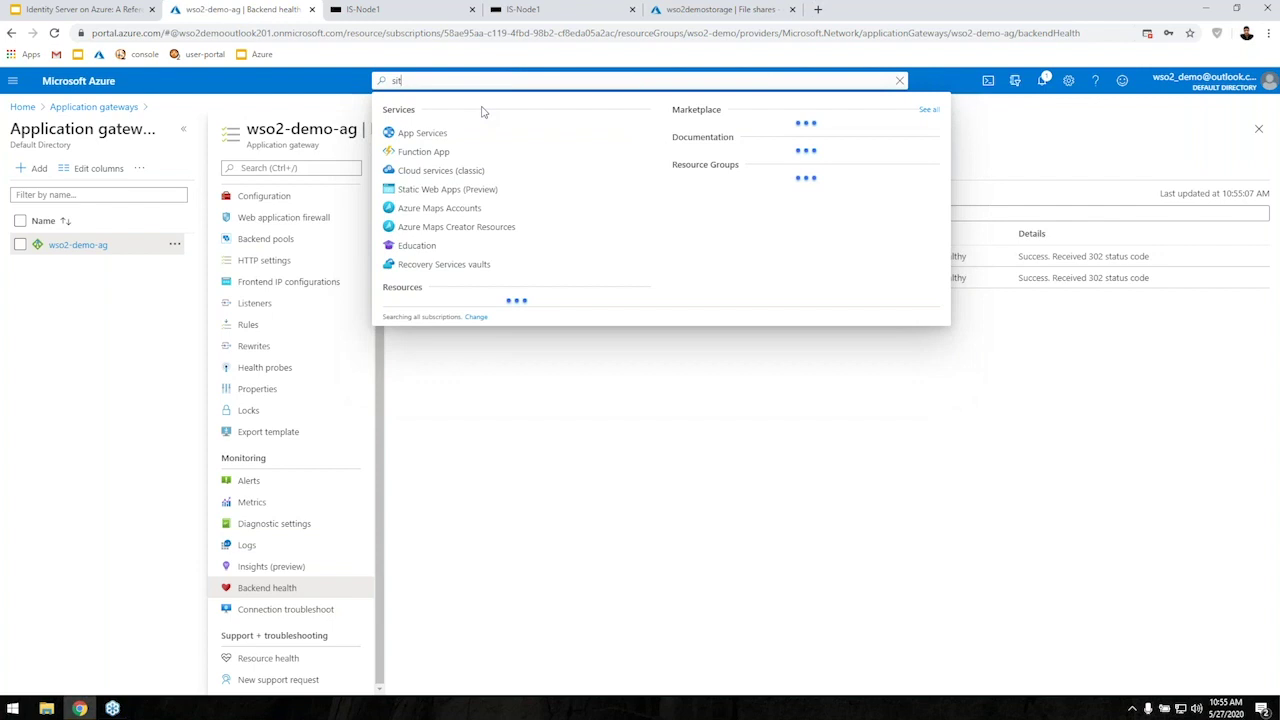
type("e")
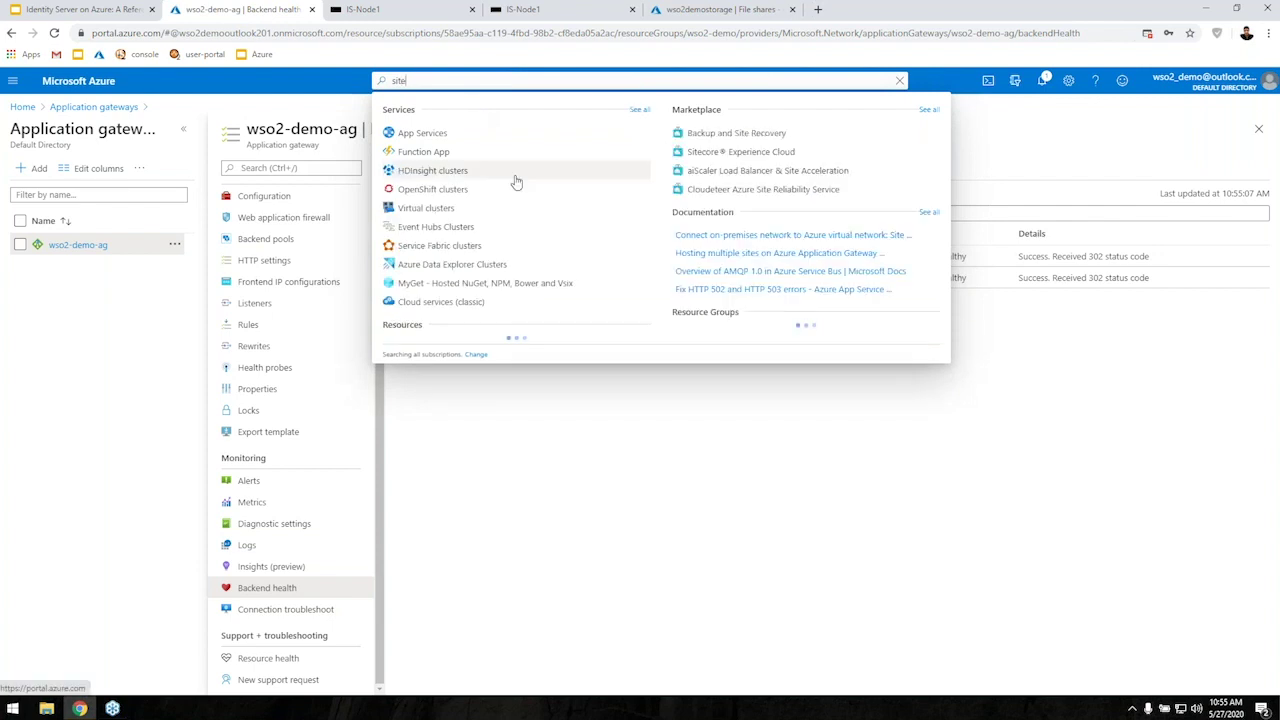
type(" re")
left_click(455, 171)
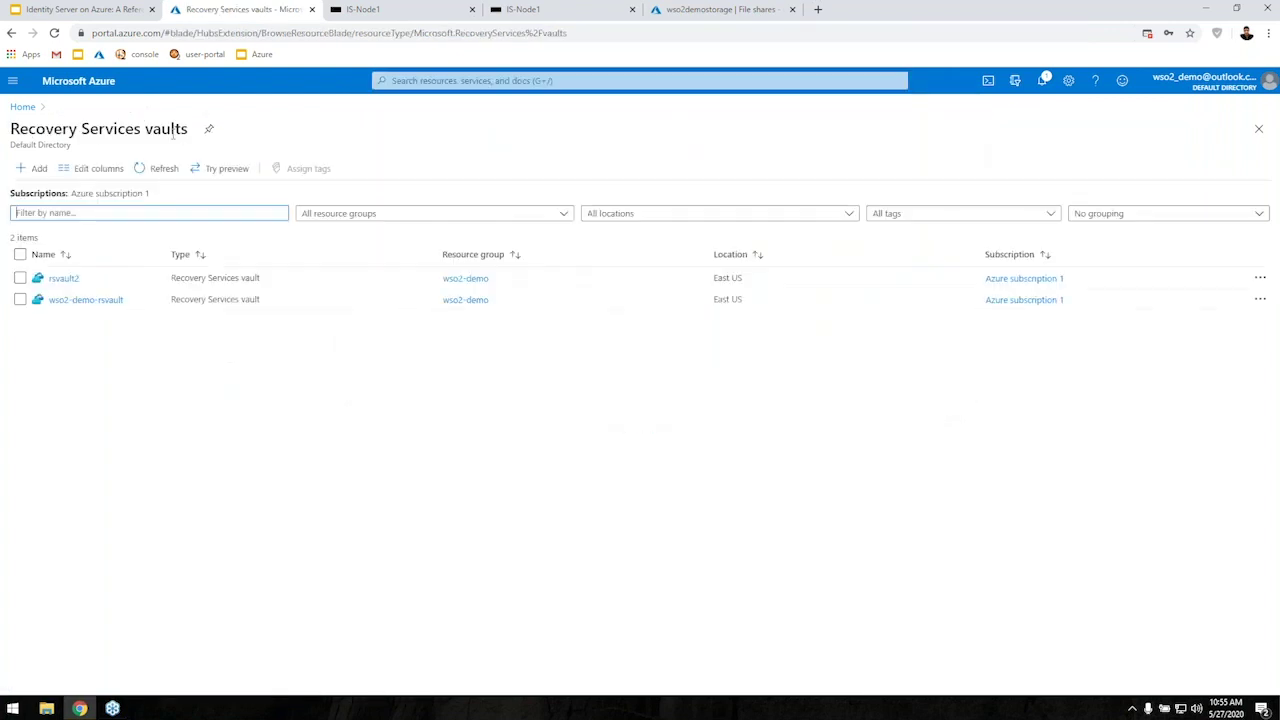
- Open the wso2-demo-rsvault vault and review its Backup and Site Recovery overviews
left_click(74, 302)
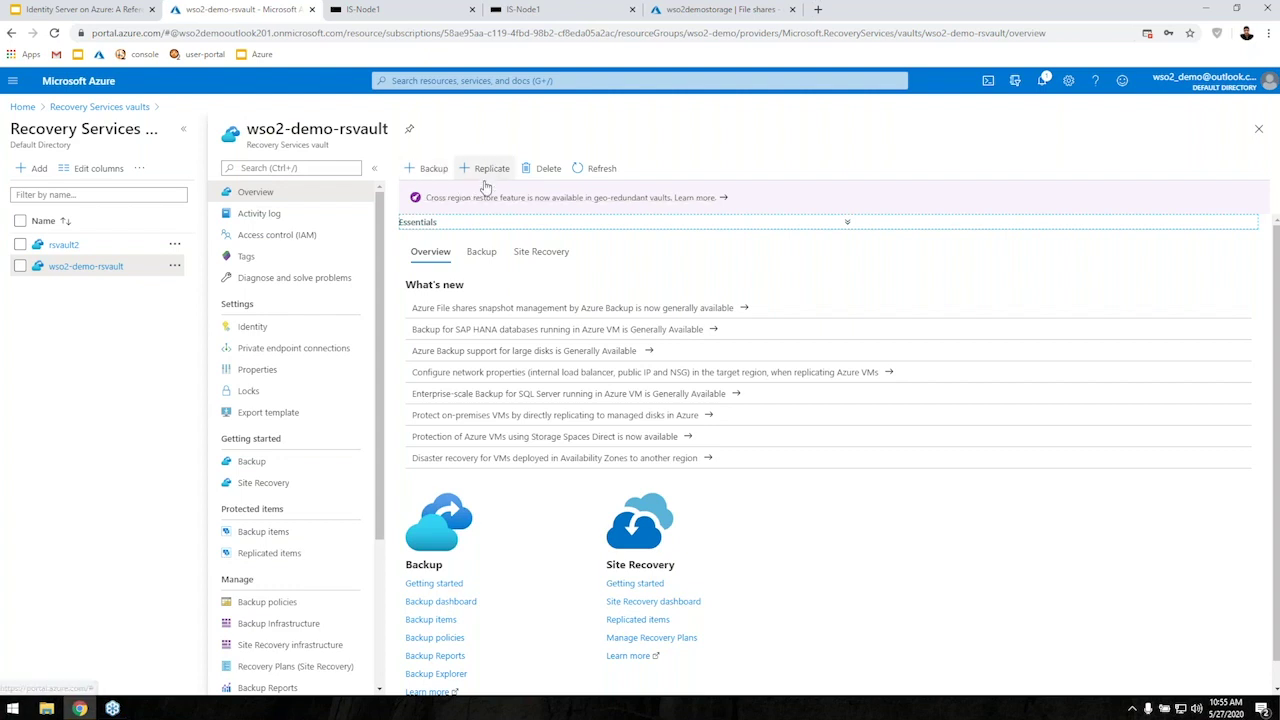
left_click(484, 251)
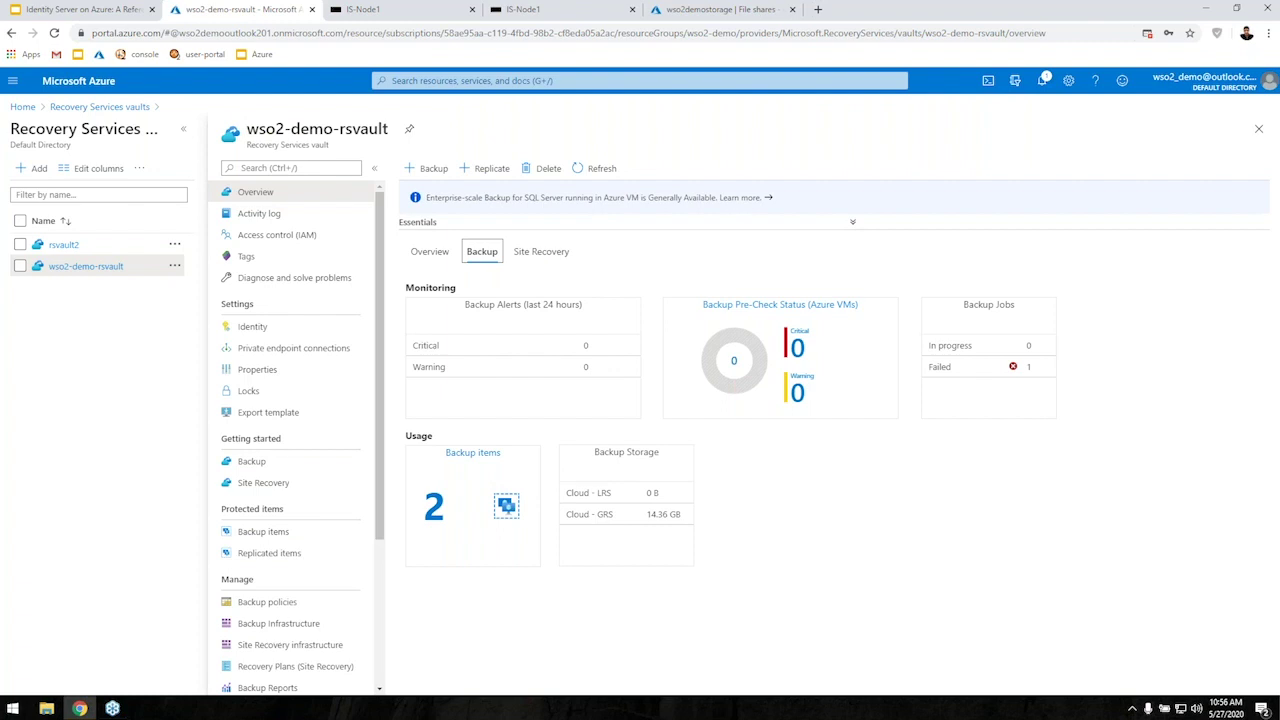
left_click(542, 252)
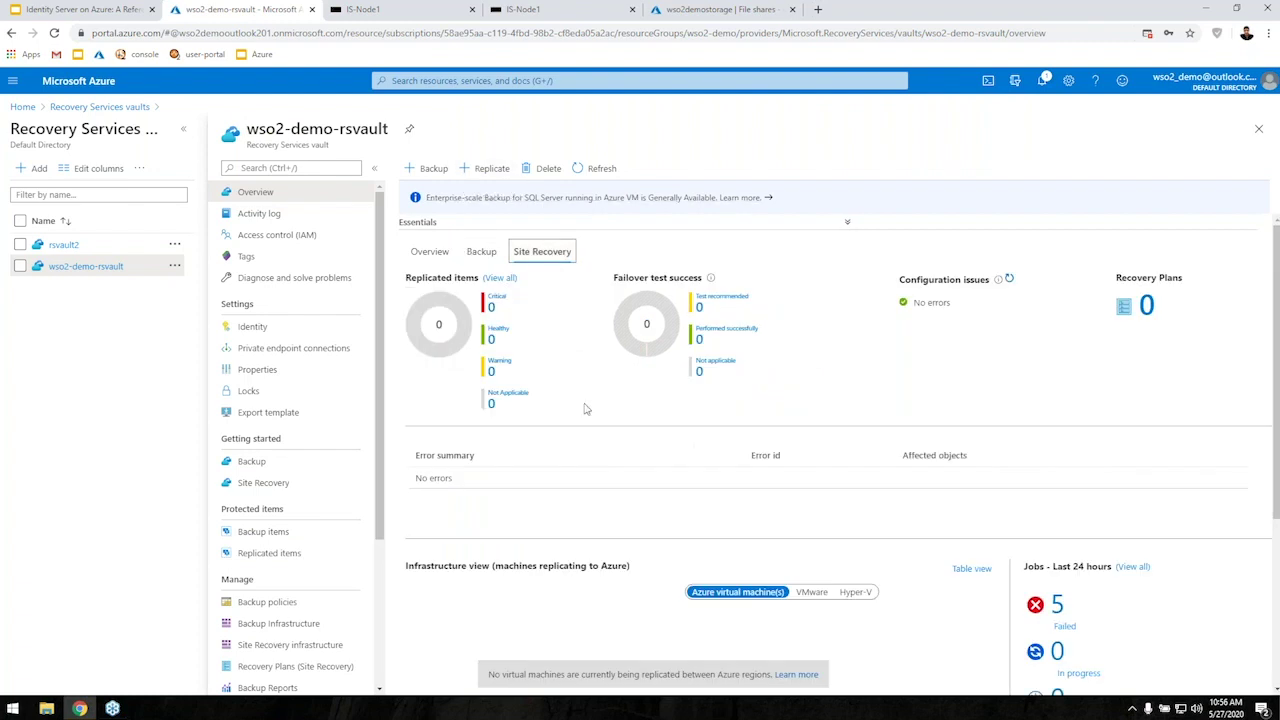
- Start enabling replication in wso2-demo-rsvault with Azure, East US and resource group wso2-demo as the source, selecting the IS-Node2 virtual machine
left_click(491, 170)
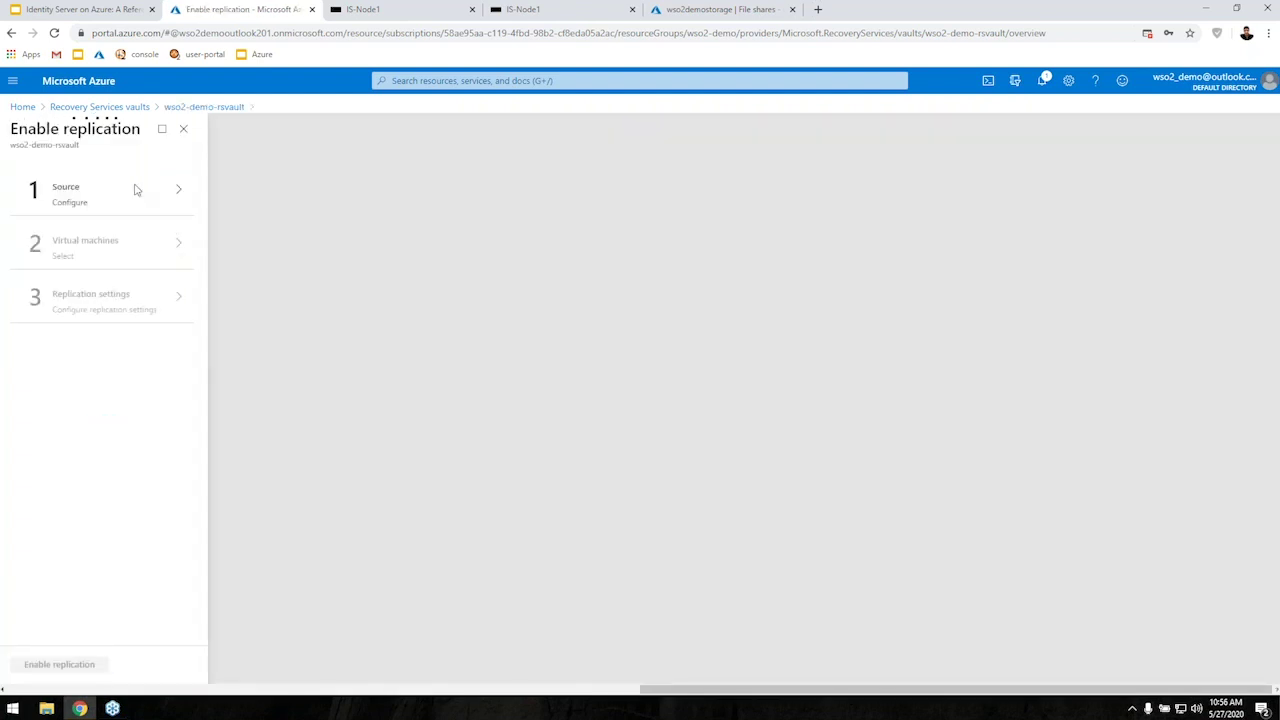
left_click(136, 190)
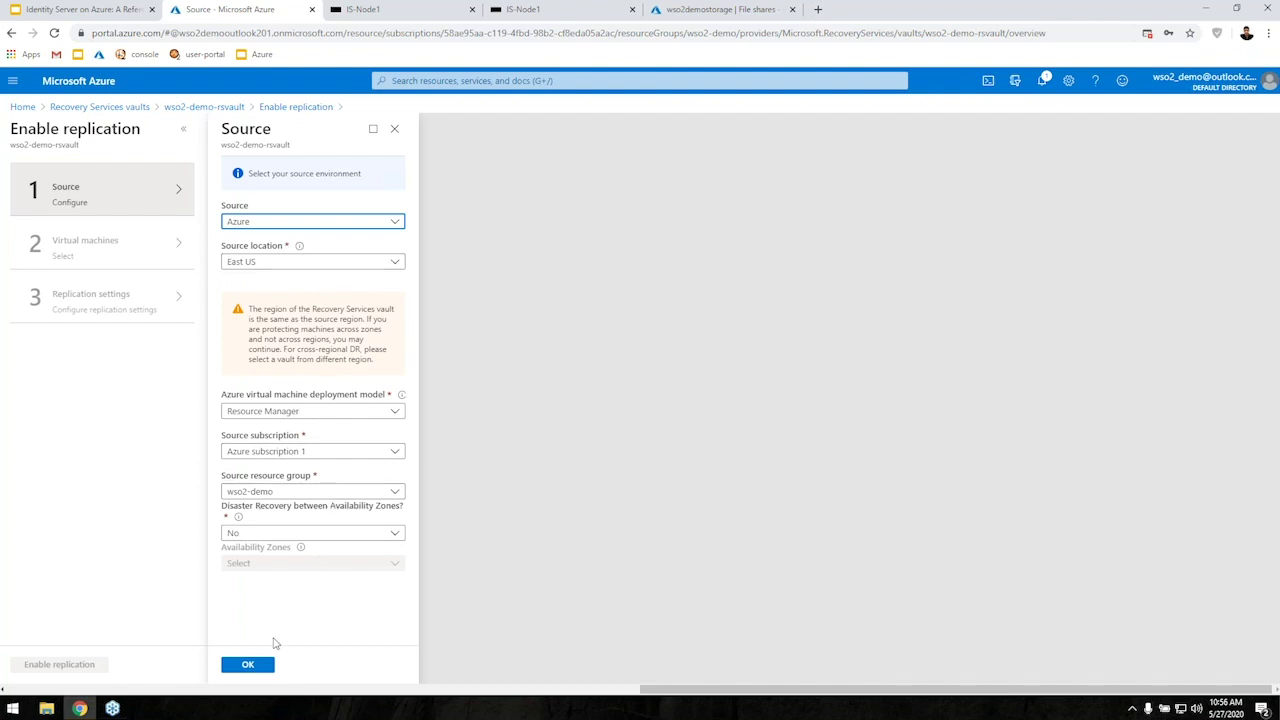
left_click(262, 667)
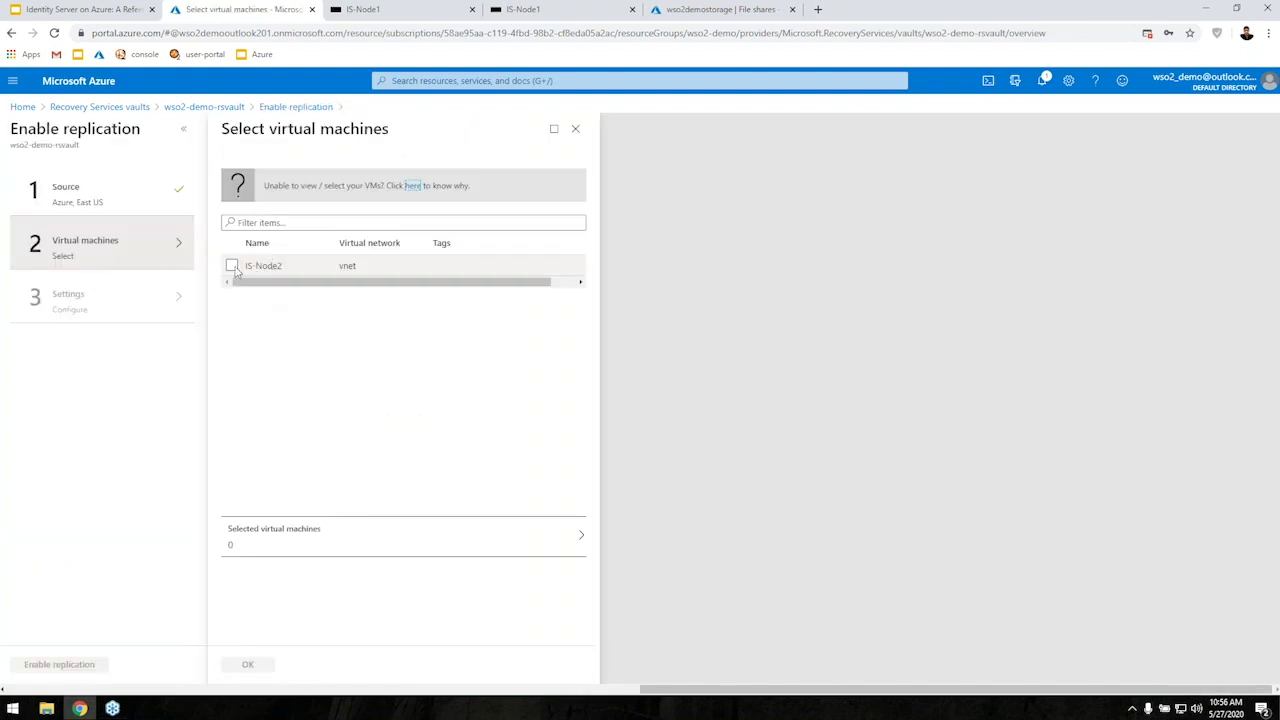
left_click(231, 266)
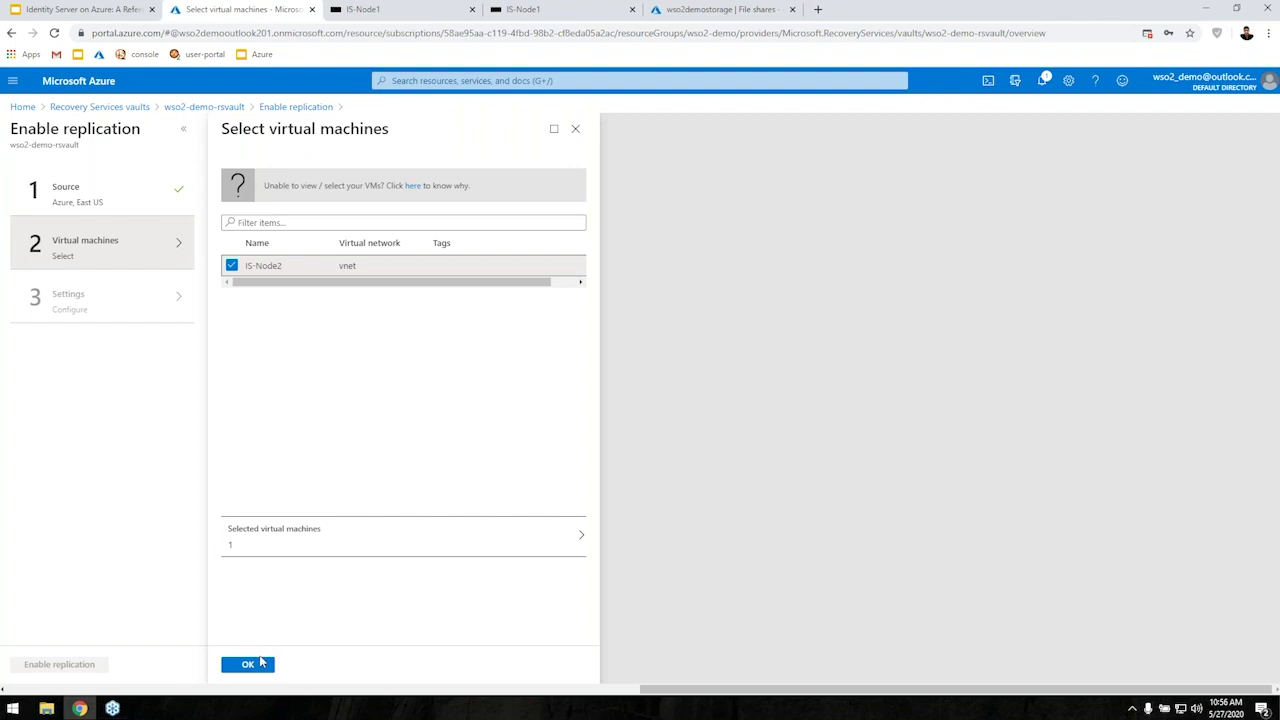
left_click(250, 665)
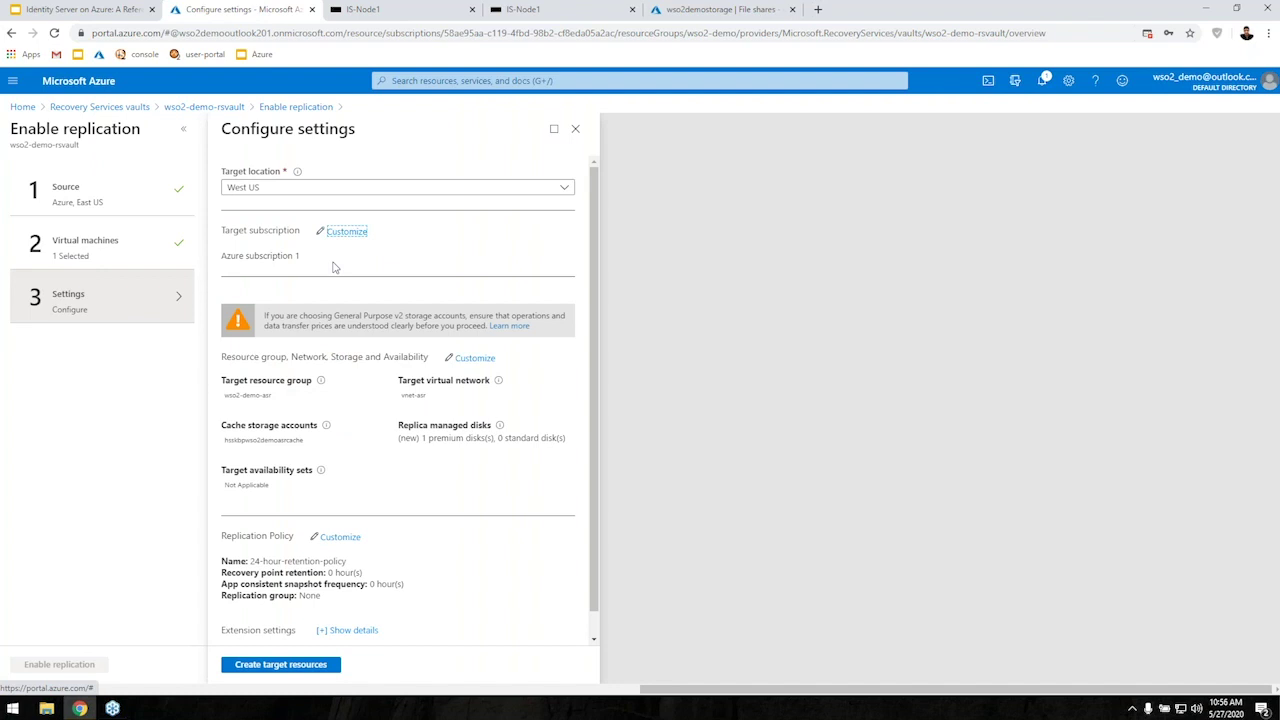
- Review the available target locations in the replication settings without changing West US, and try to close the settings
left_click(457, 189)
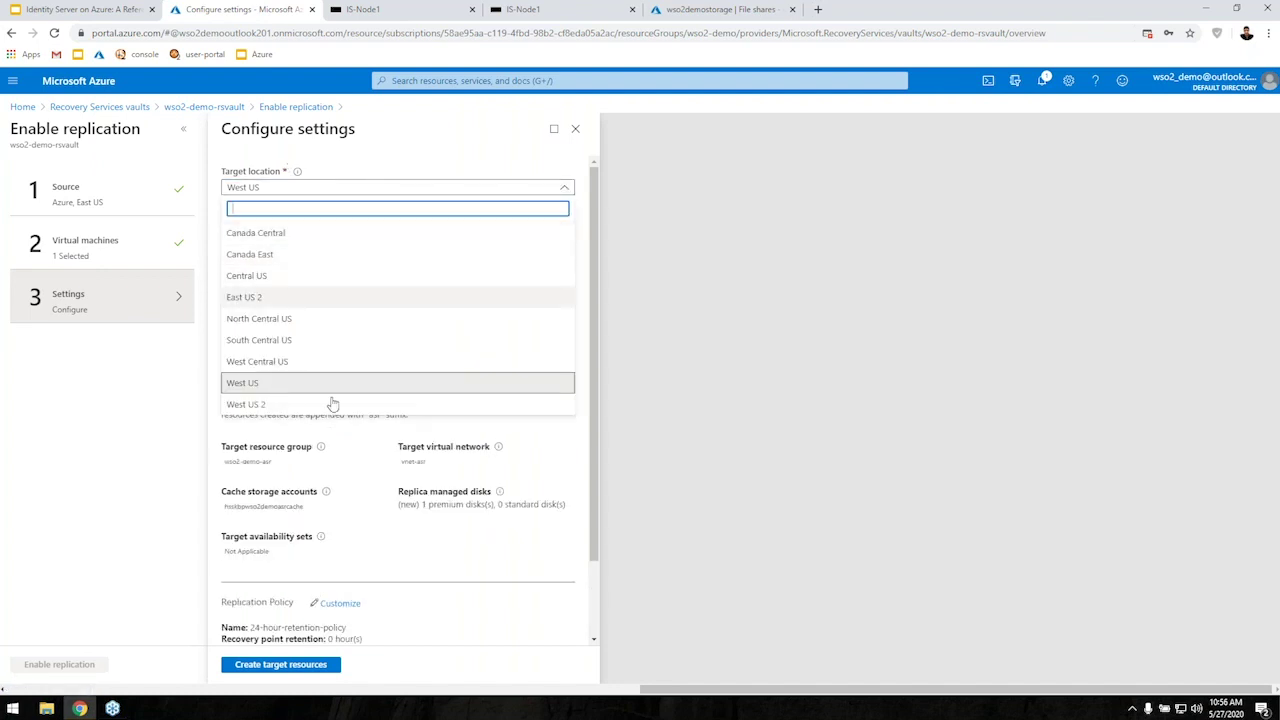
left_click(584, 138)
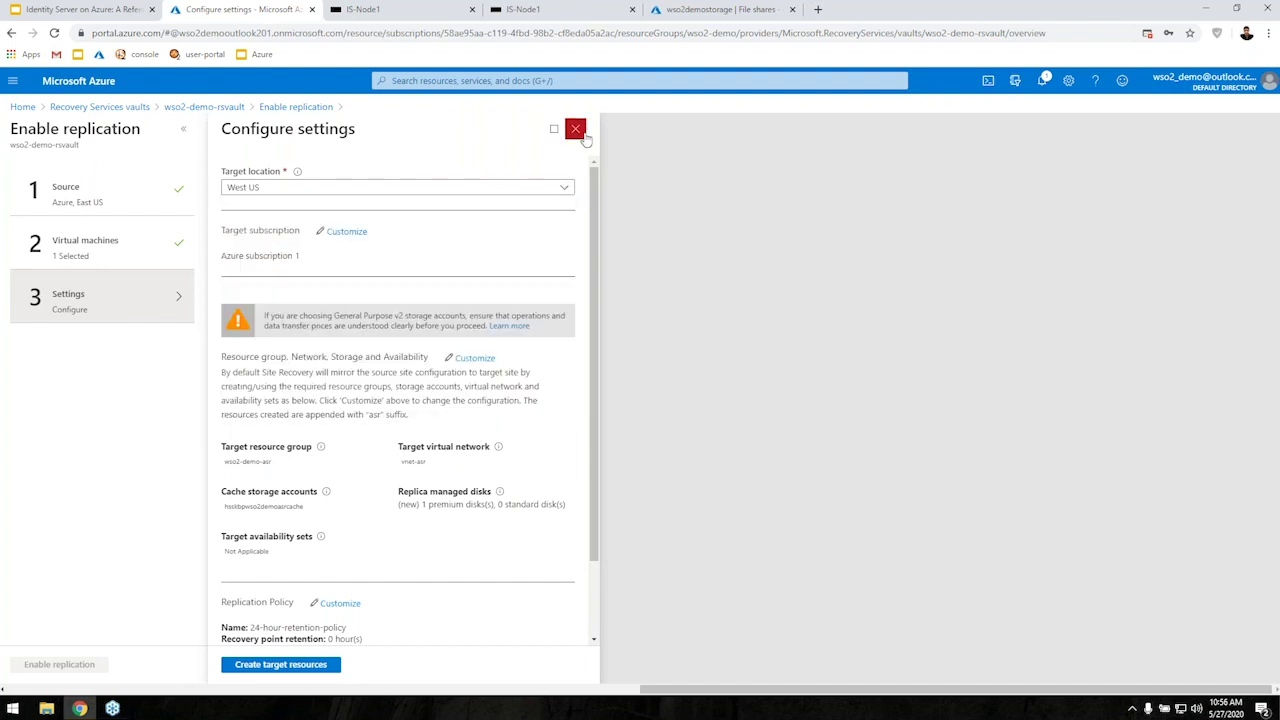
left_click(585, 139)
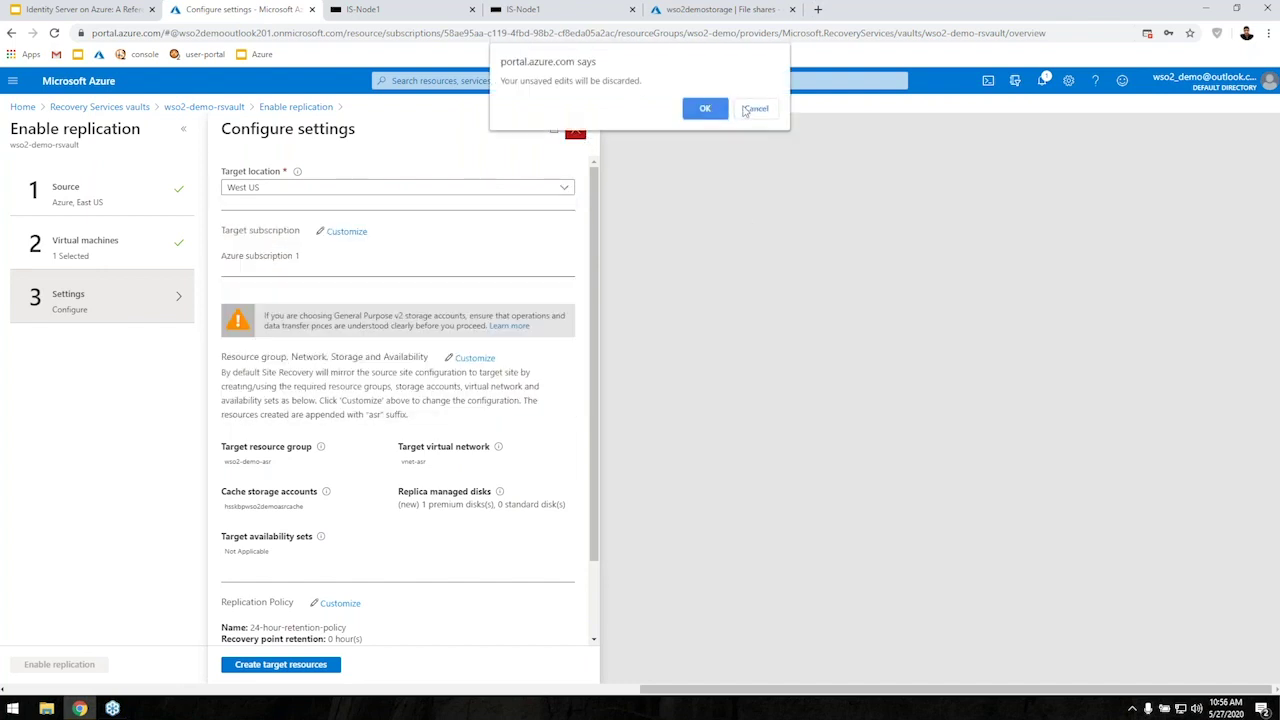
key("Escape")
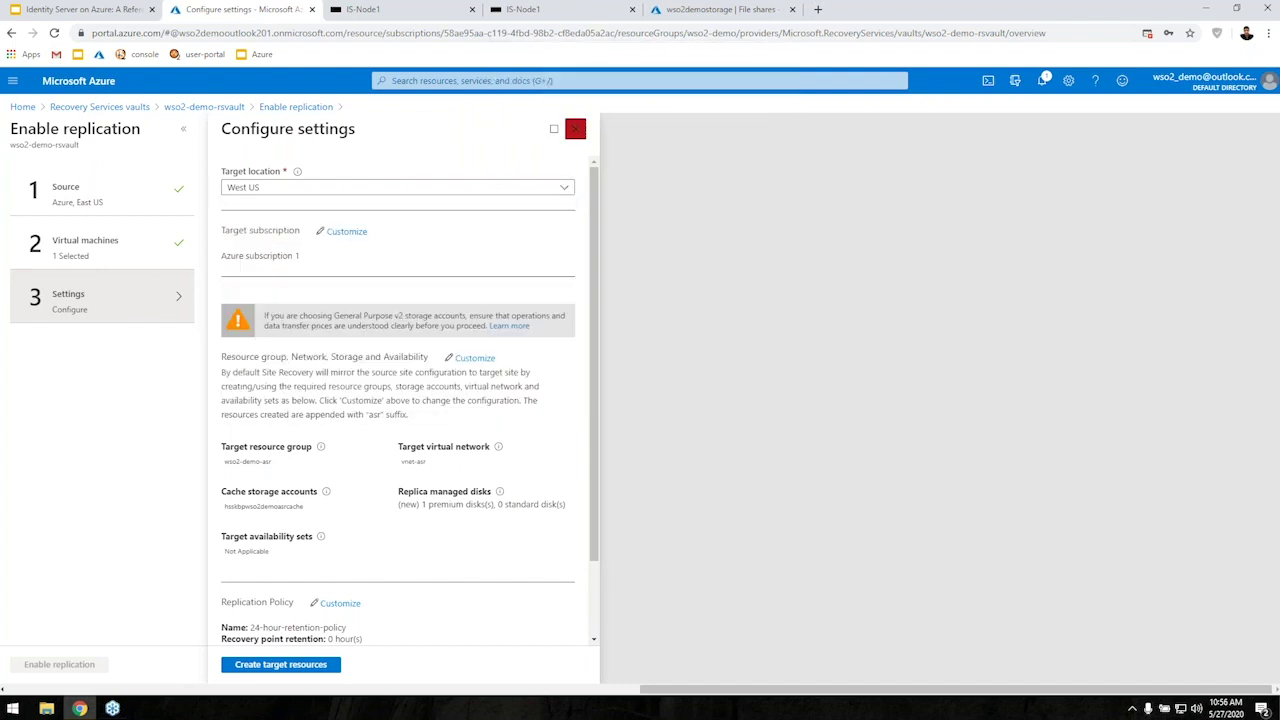
- Discard the unsaved replication setup by returning to the portal home, and switch to the Google Slides presentation
left_click(87, 92)
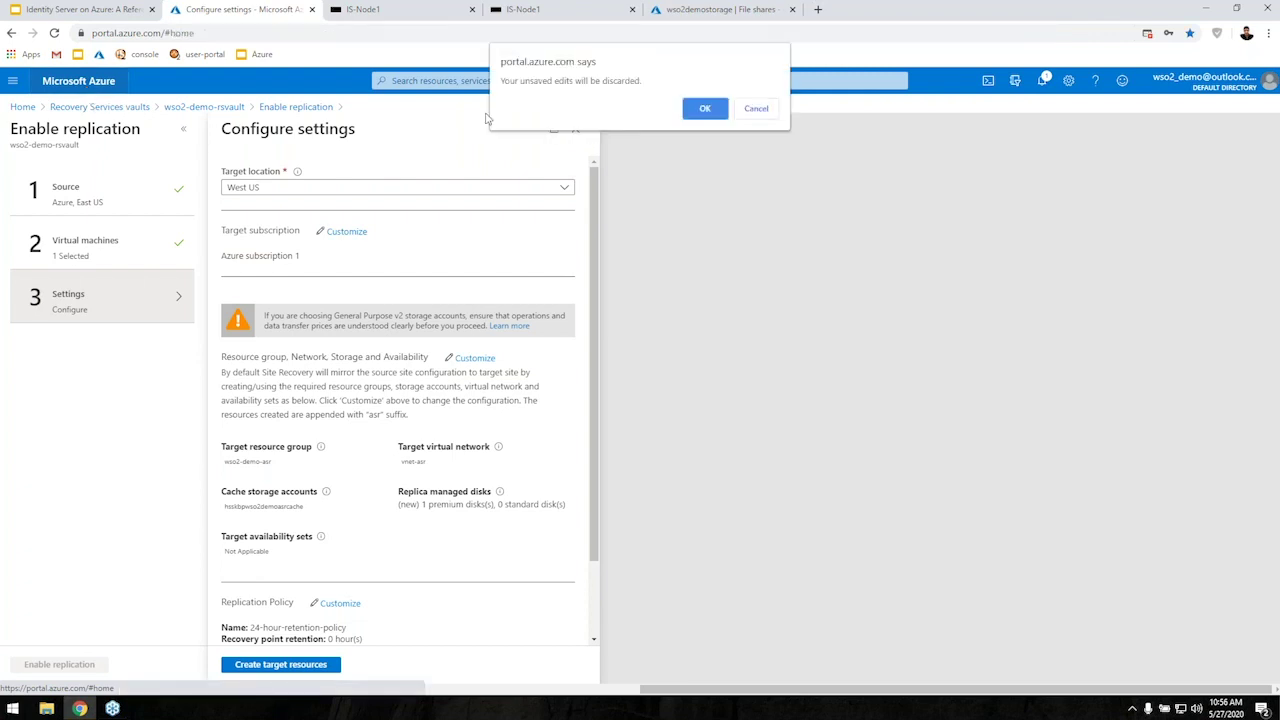
left_click(702, 104)
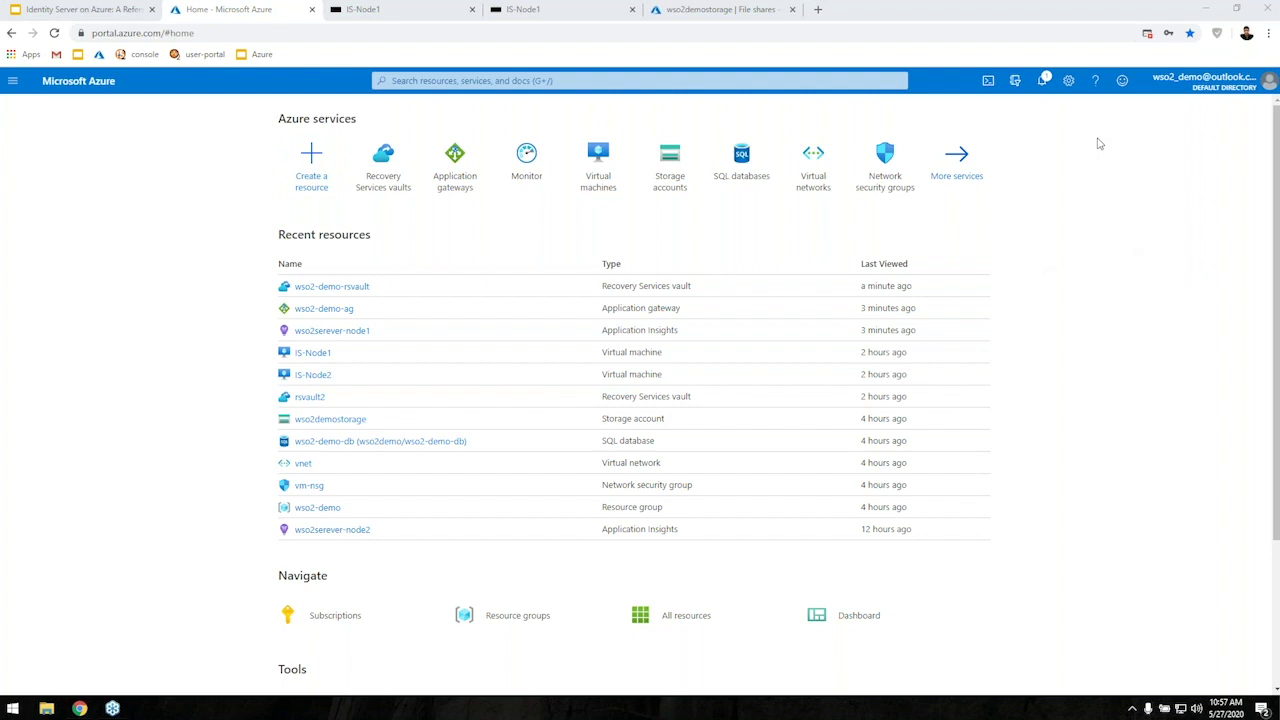
key("ctrl+shift+Tab")
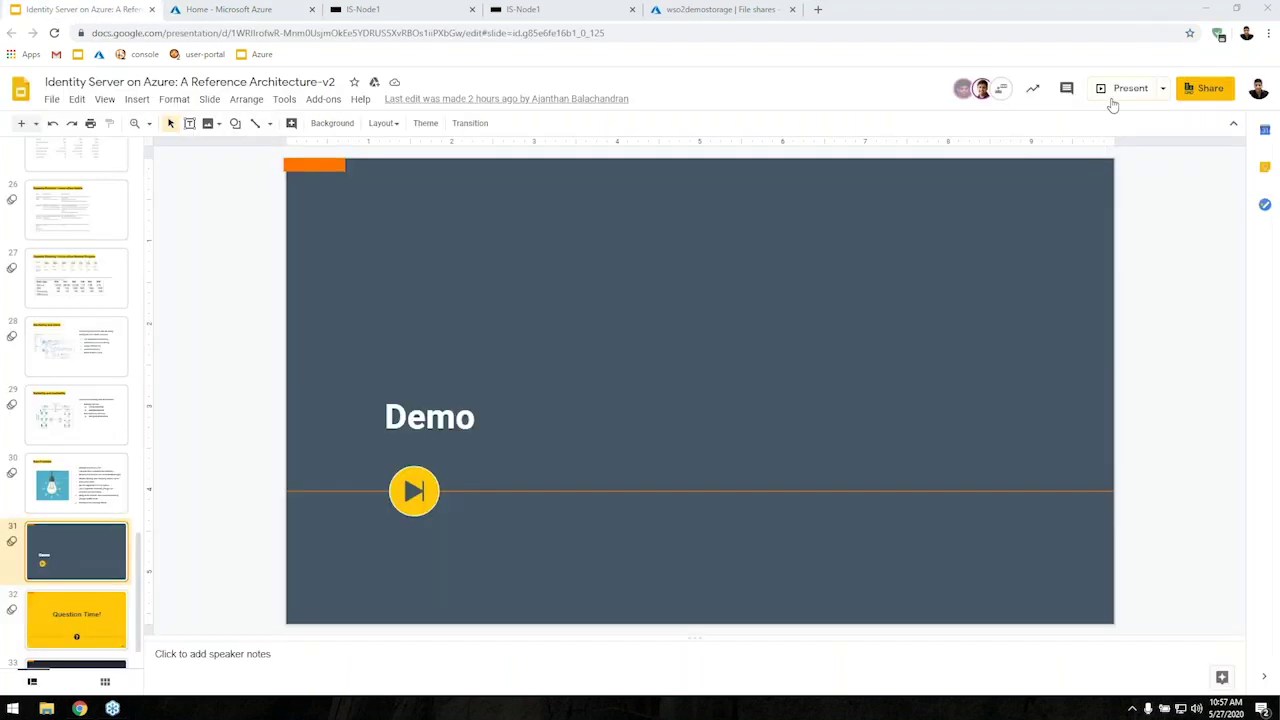